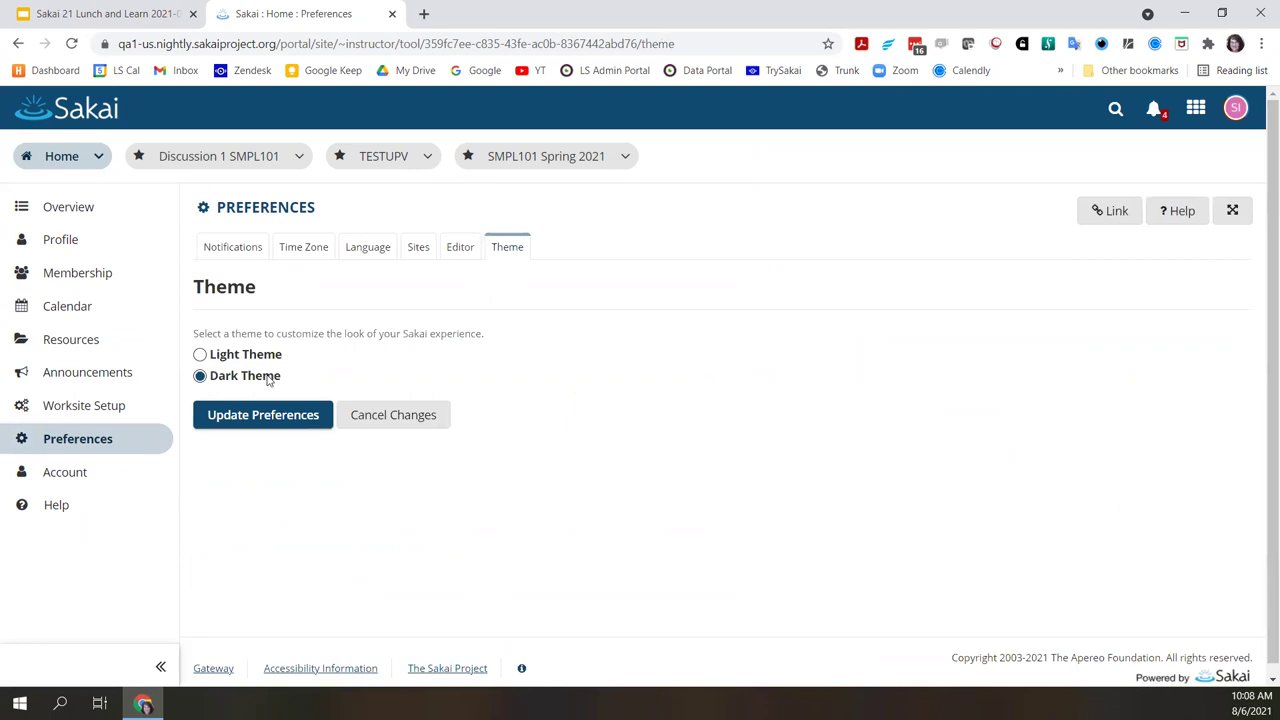
- Save the Light Theme as the display preference, and switch the saved preference back to Dark Theme
click(201, 356)
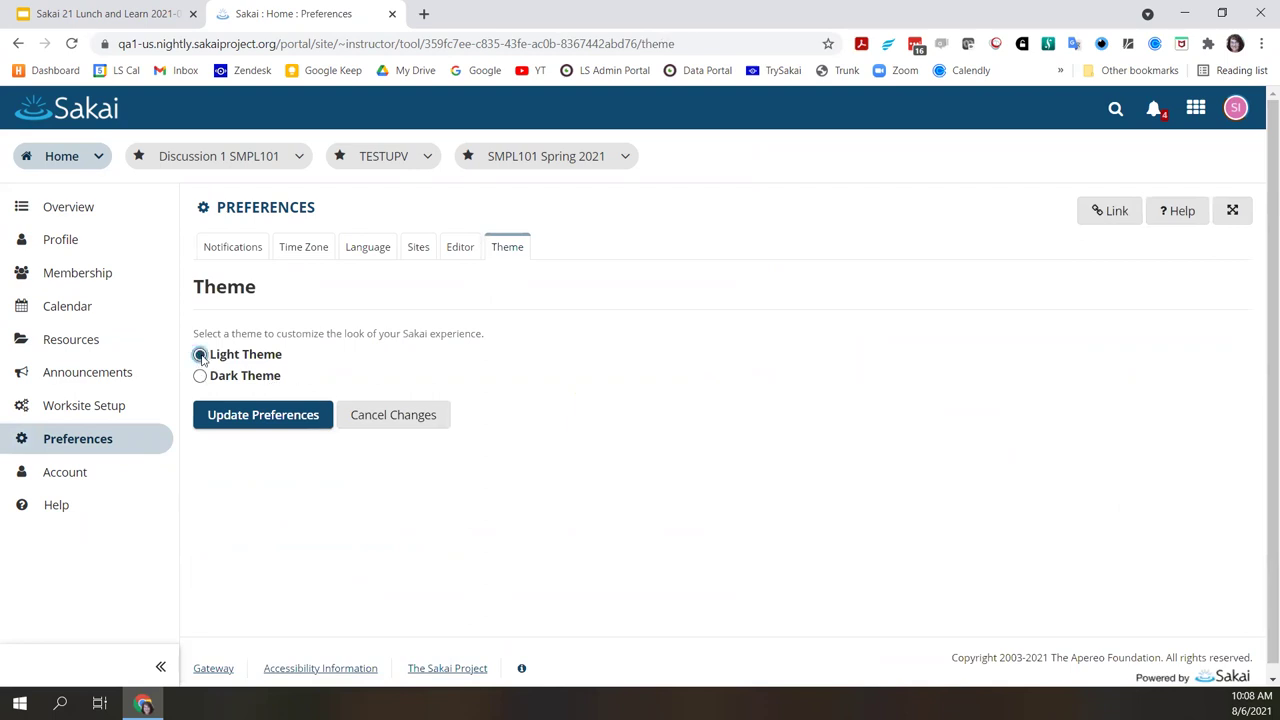
click(252, 416)
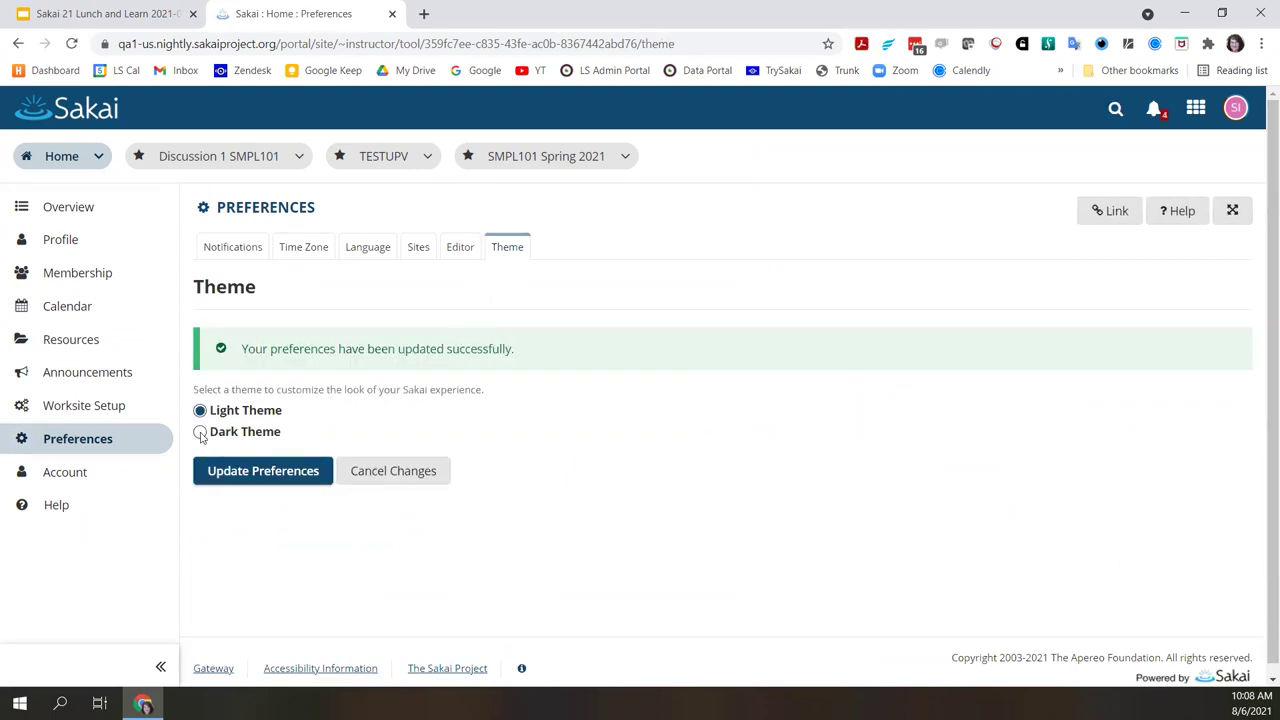
click(201, 434)
click(258, 478)
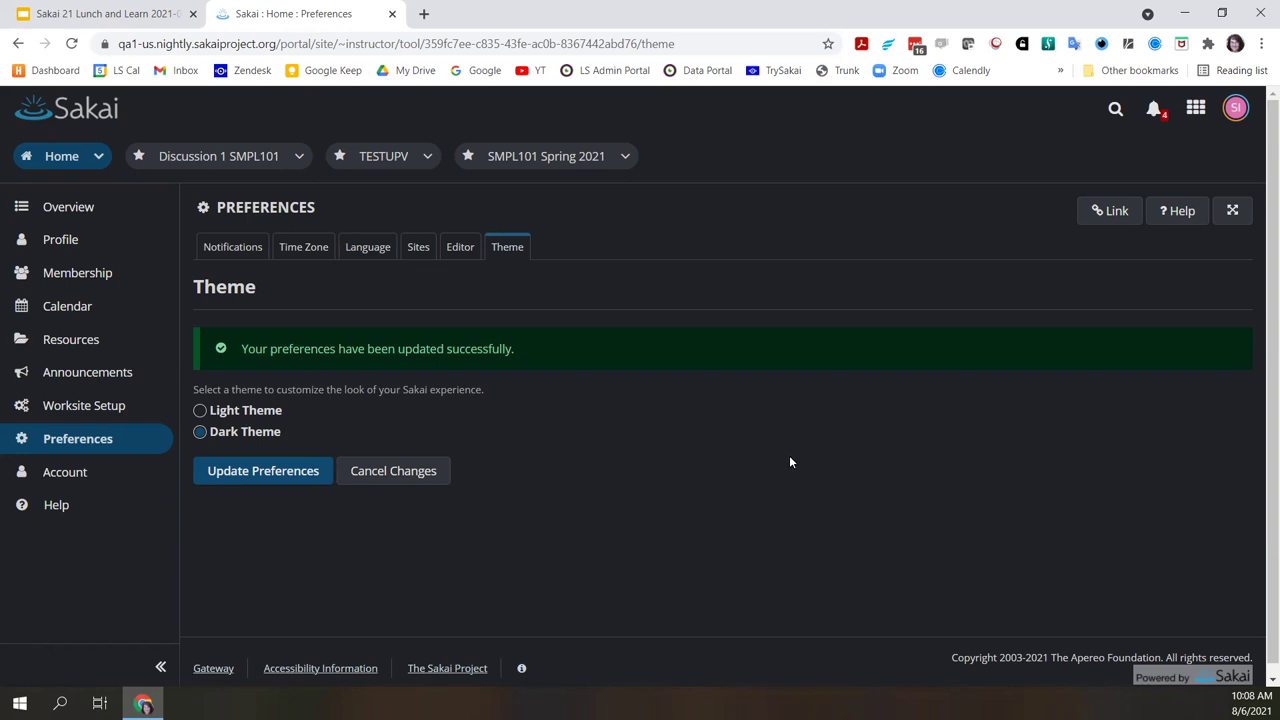
- Turn Dark Theme off and on again with the quick toggle in the account options
click(1236, 110)
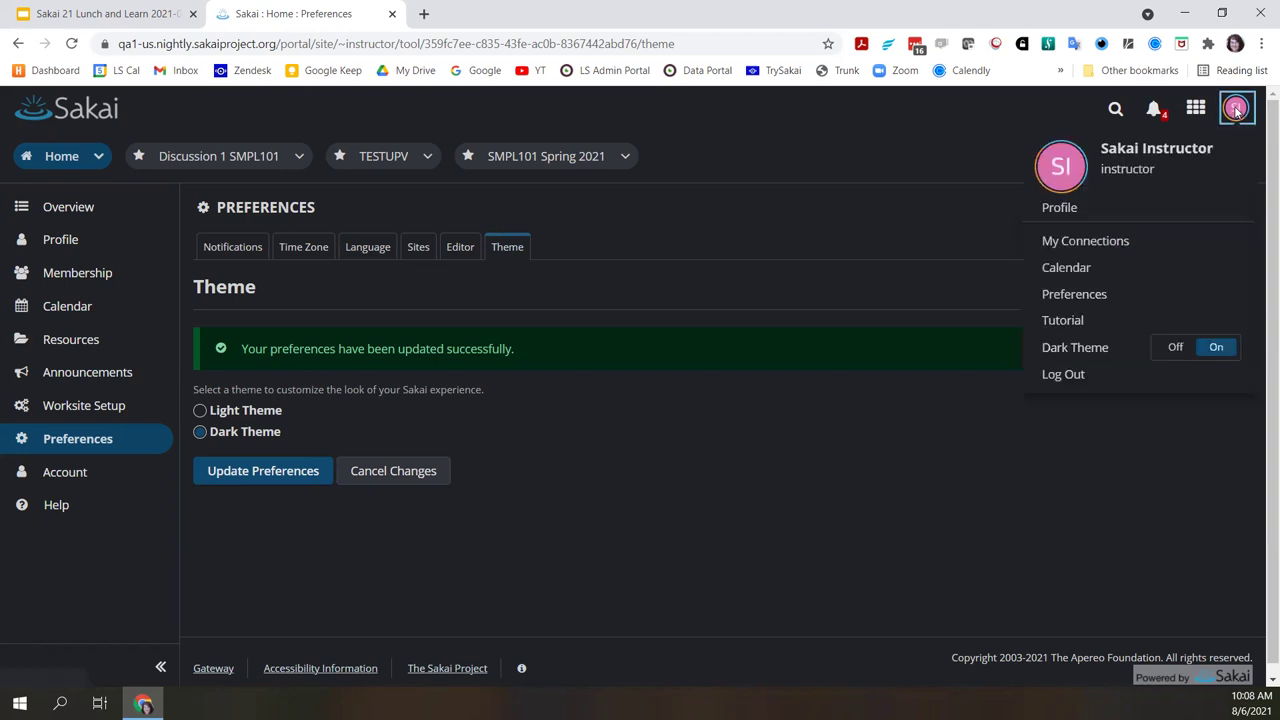
click(1177, 357)
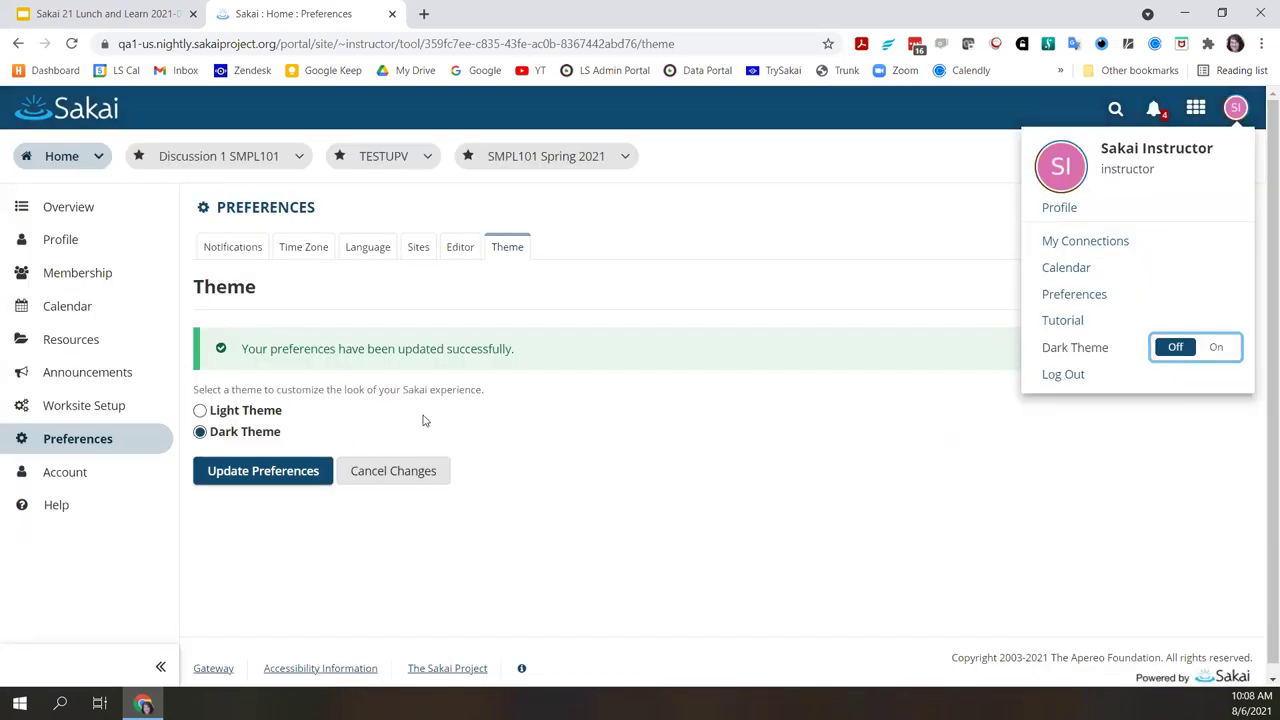
click(1222, 350)
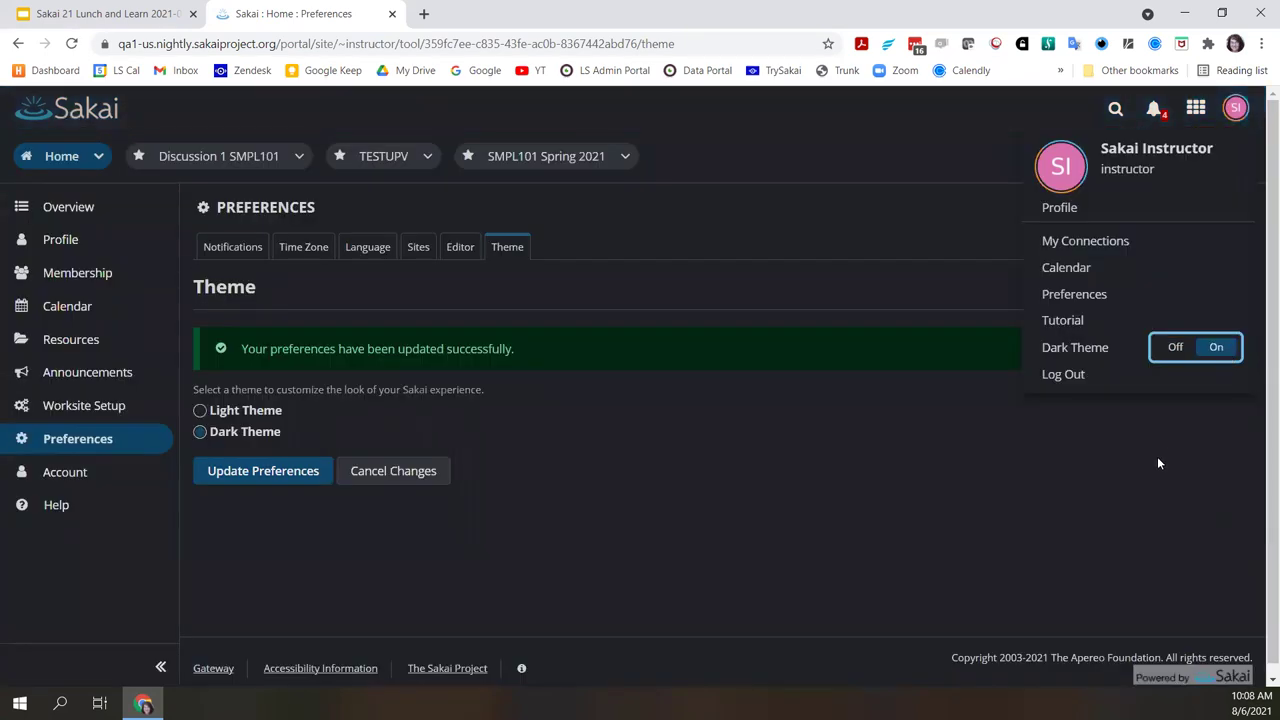
click(1158, 463)
- View the Home site's Overview, Profile and Membership pages in the dark theme, and look over the Overview content
click(170, 210)
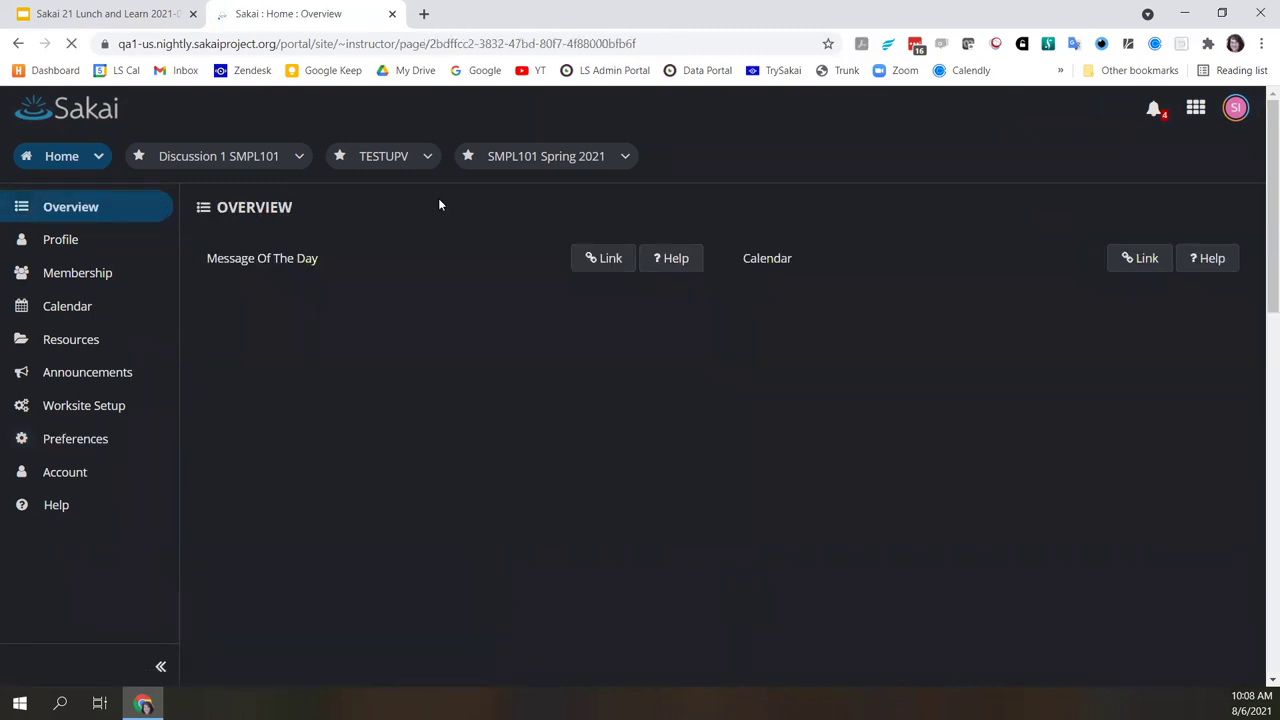
click(82, 241)
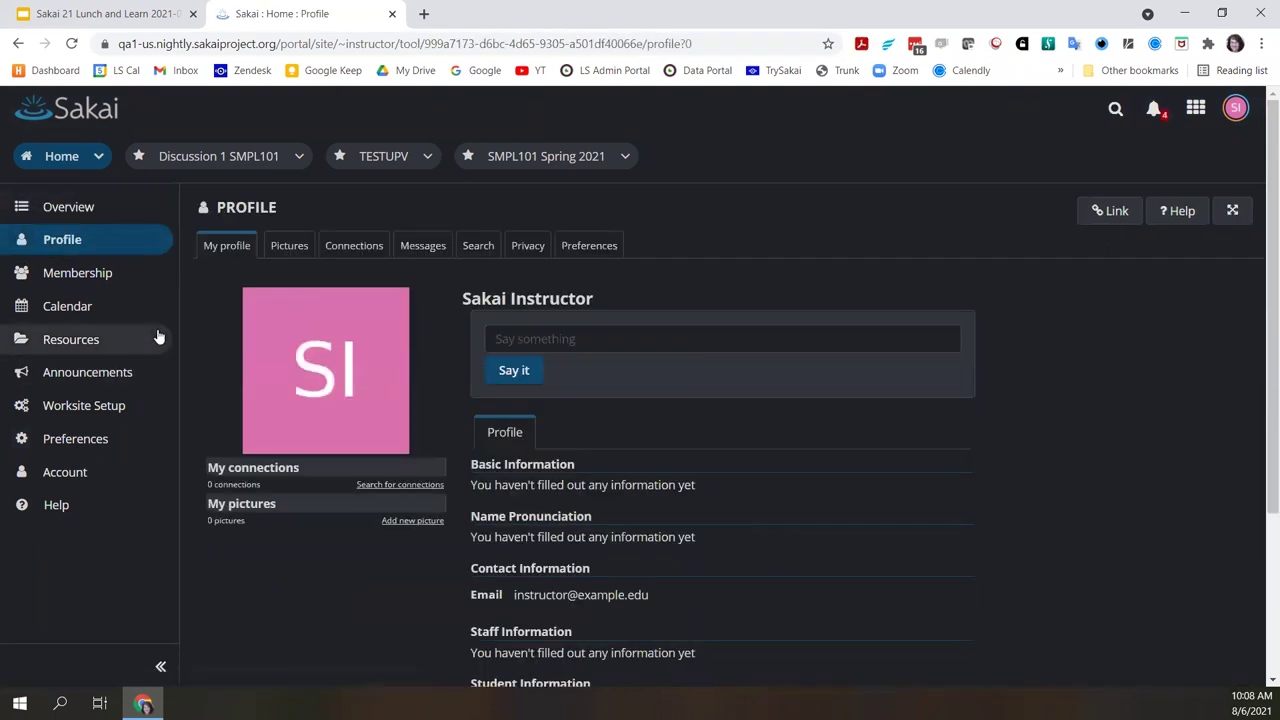
click(123, 283)
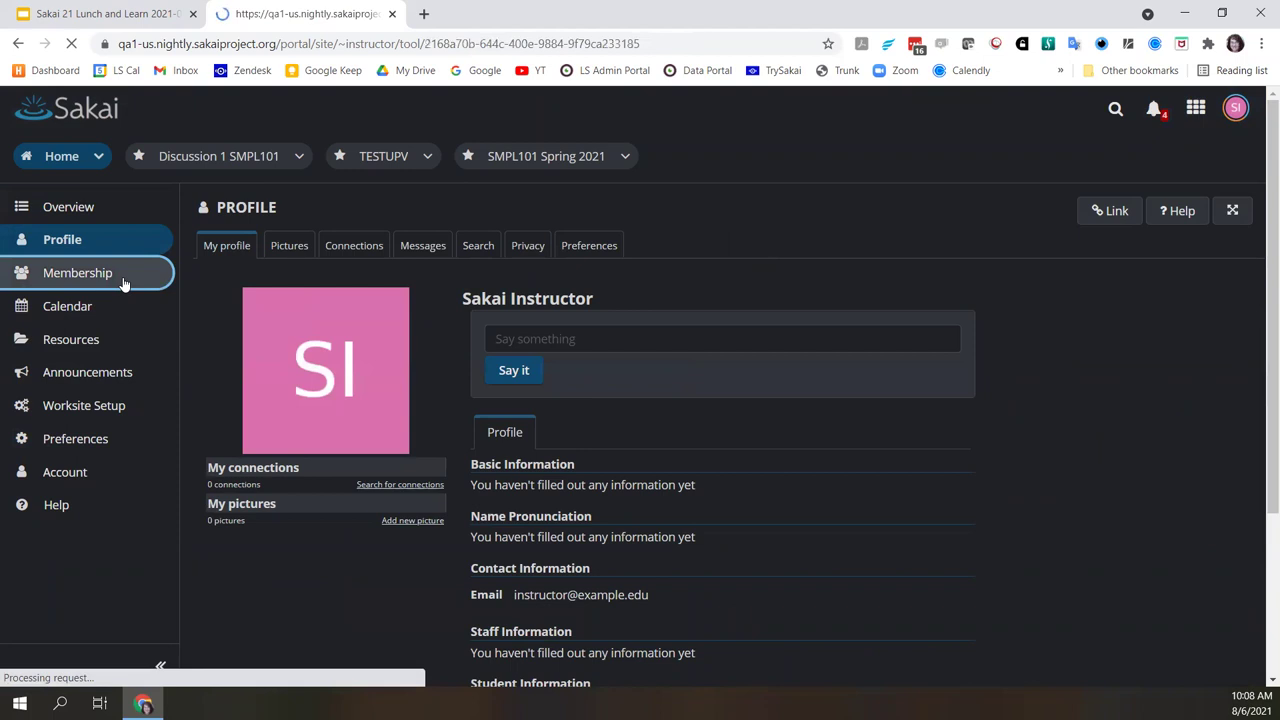
click(101, 210)
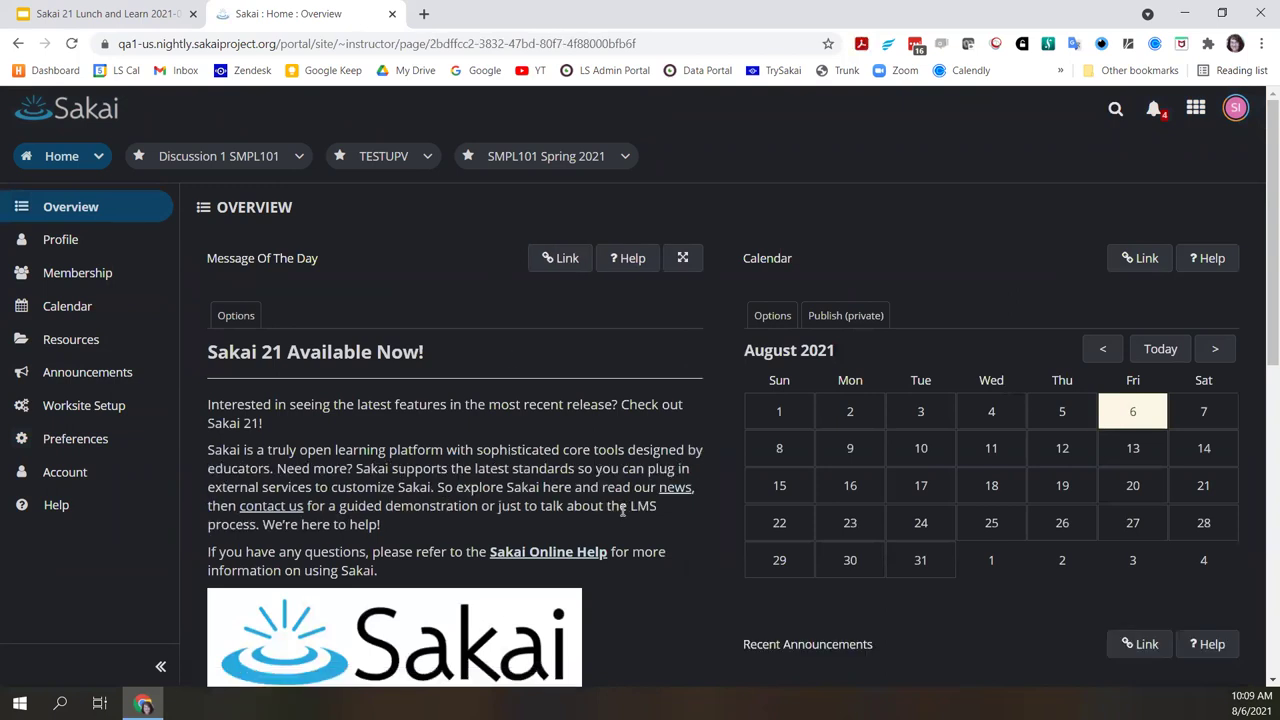
scroll(622, 510, down, 3)
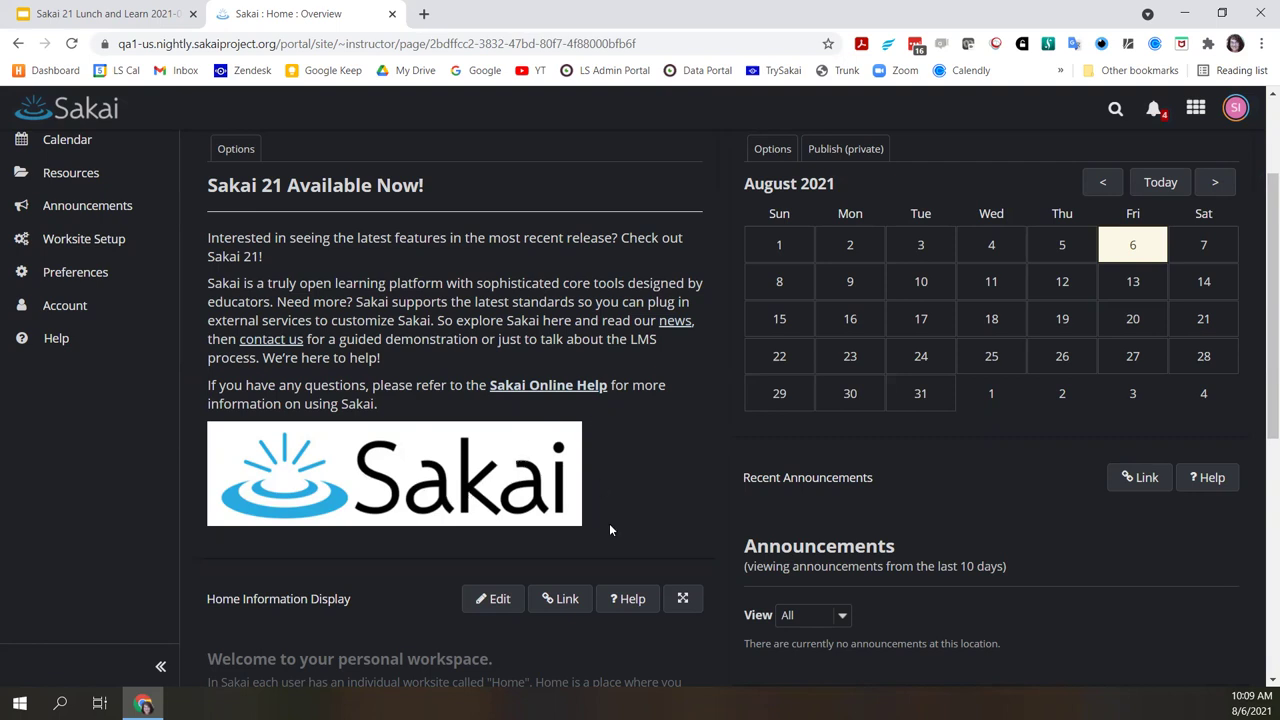
scroll(610, 530, up, 3)
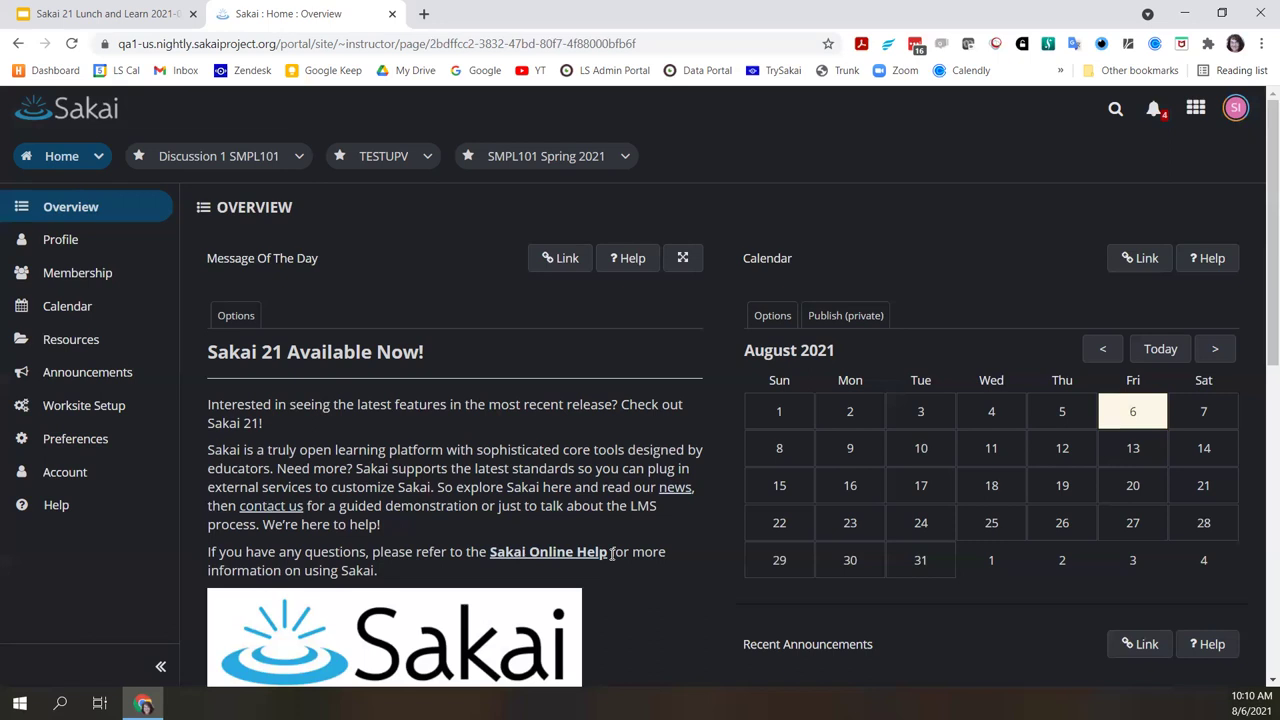
- Switch to the Google Slides presentation, advance to the Dashboard slide and open its TrySakai demo link
click(95, 14)
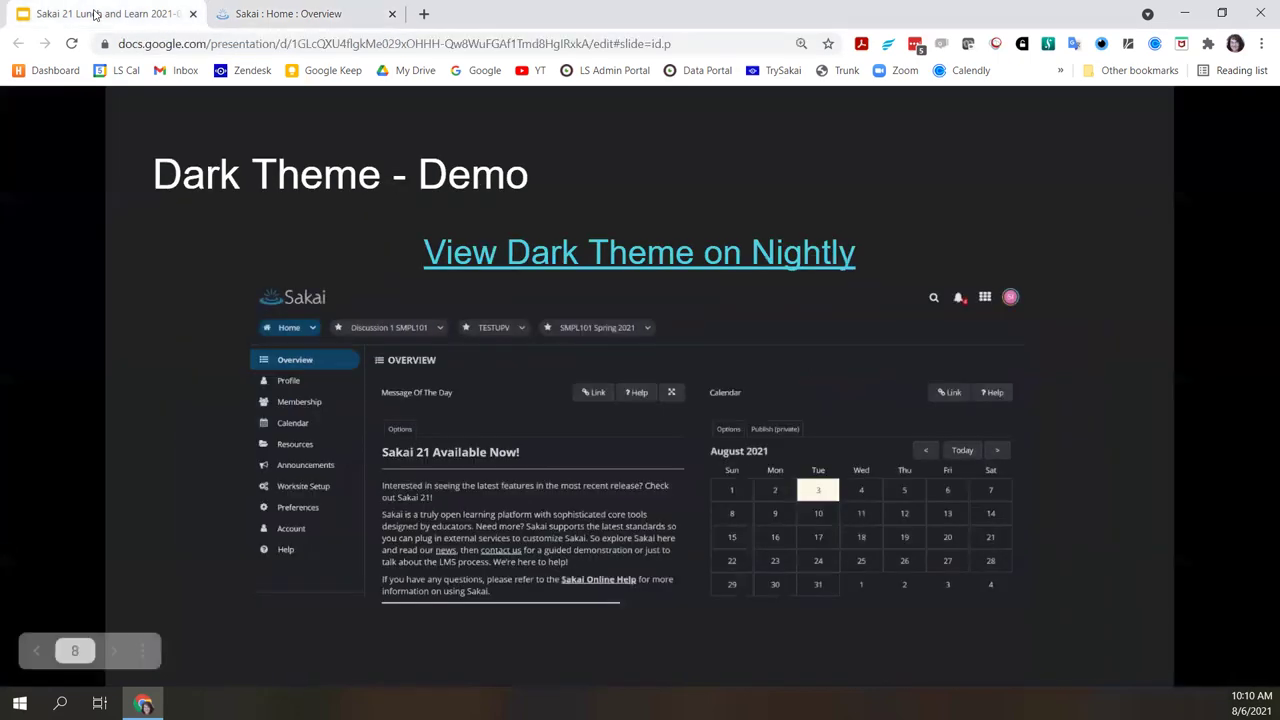
click(173, 434)
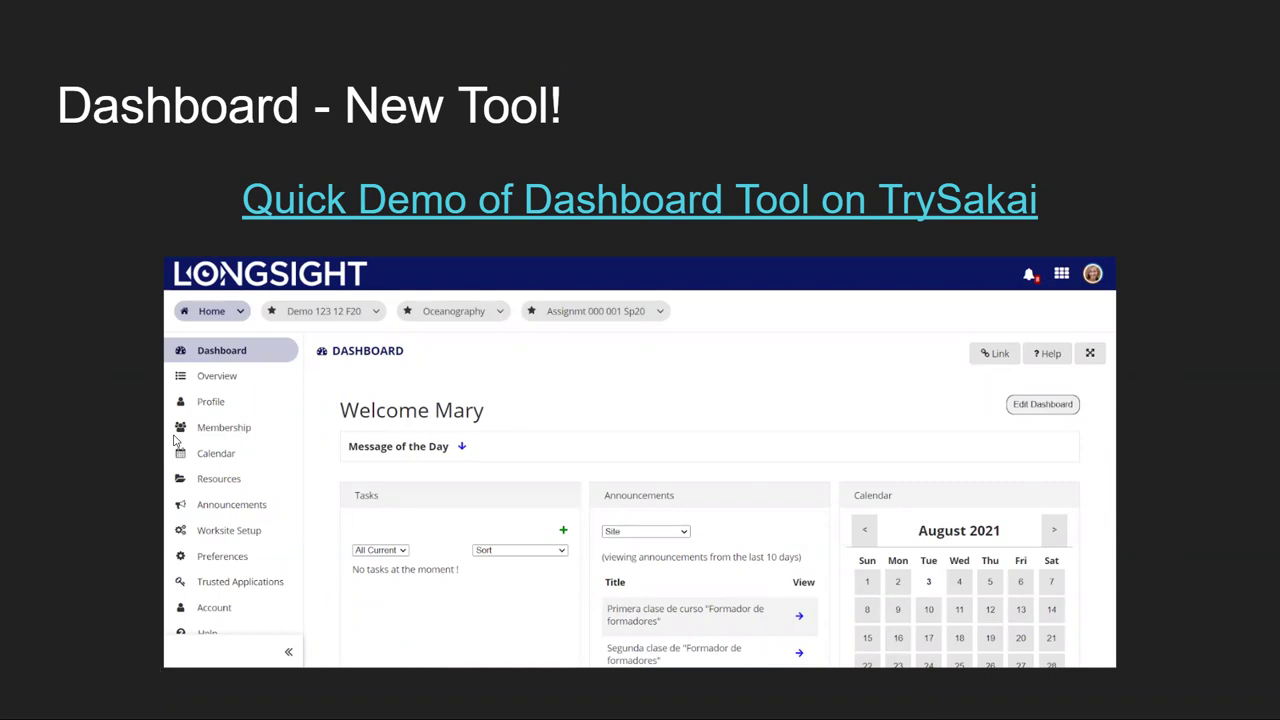
click(810, 202)
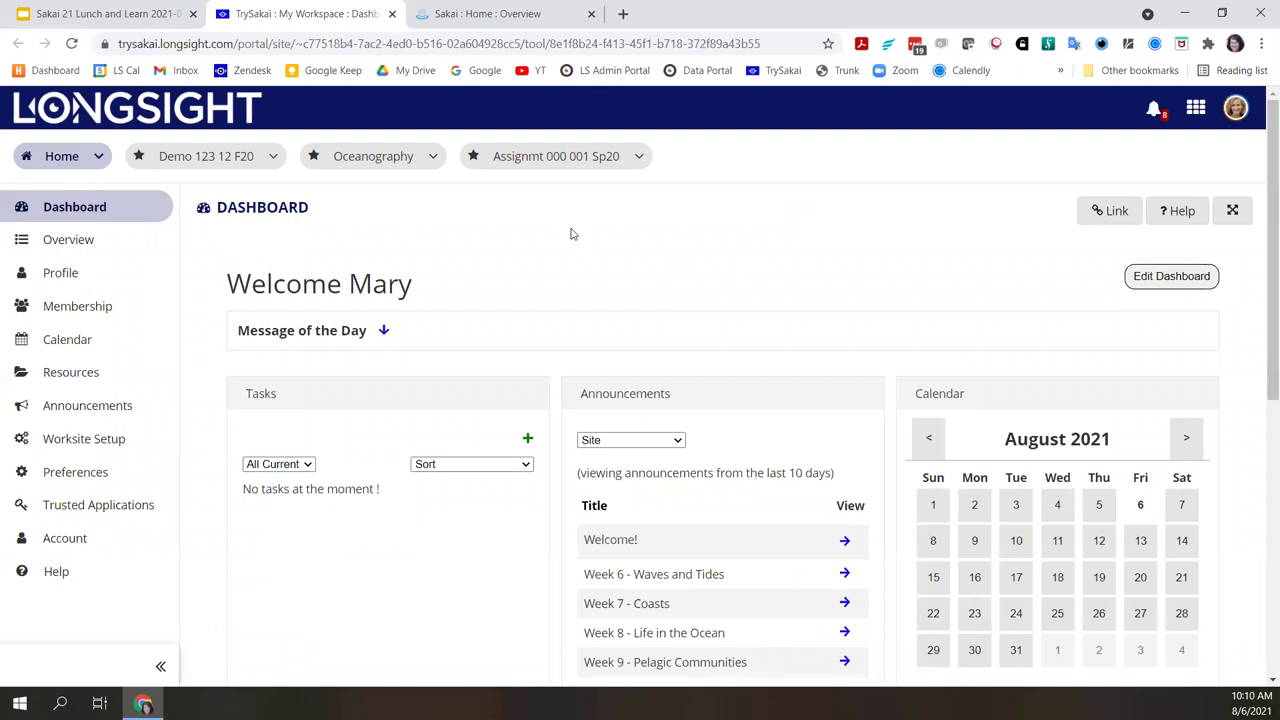
- Look through the Overview page of the TrySakai Home site and return to the Dashboard
click(75, 240)
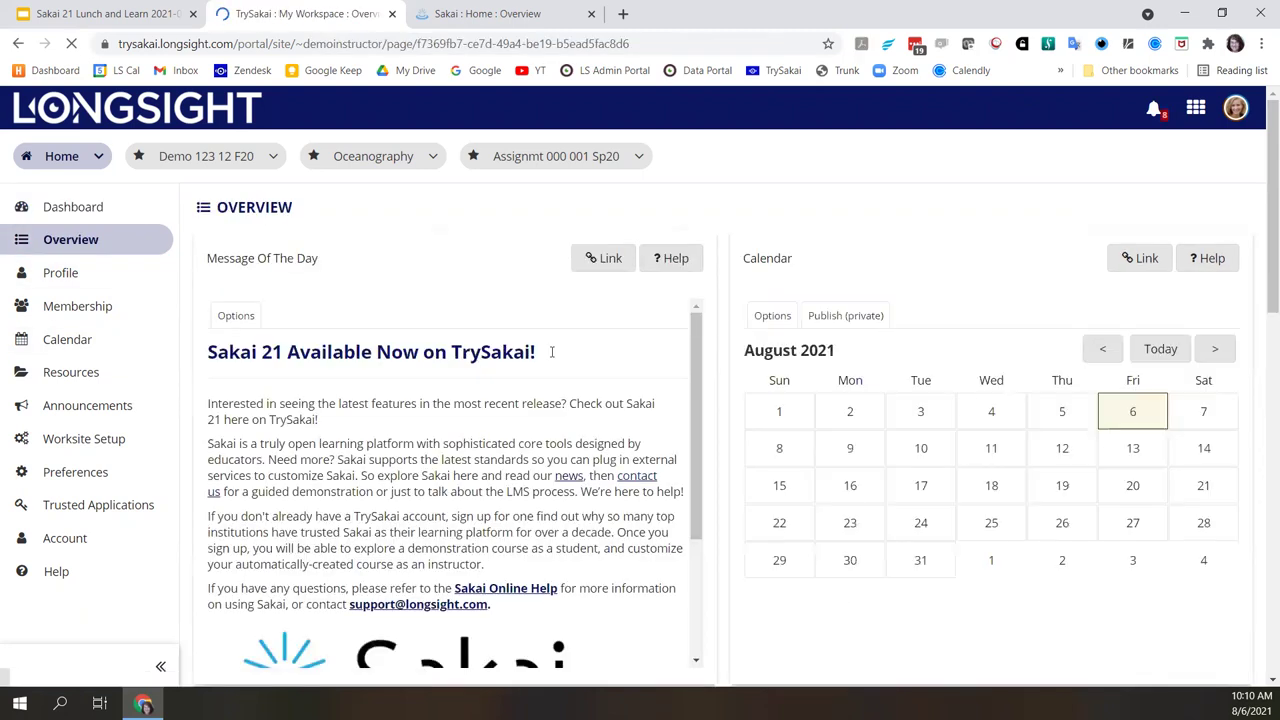
scroll(765, 510, down, 5)
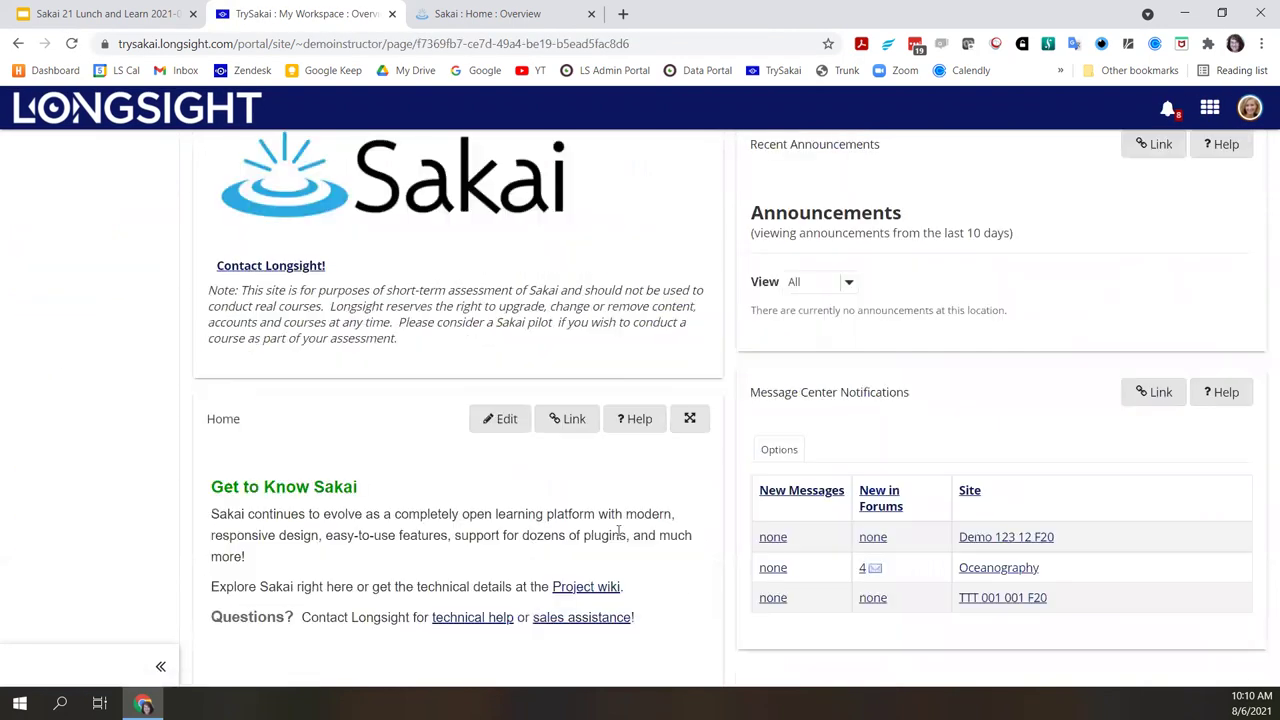
scroll(557, 400, up, 5)
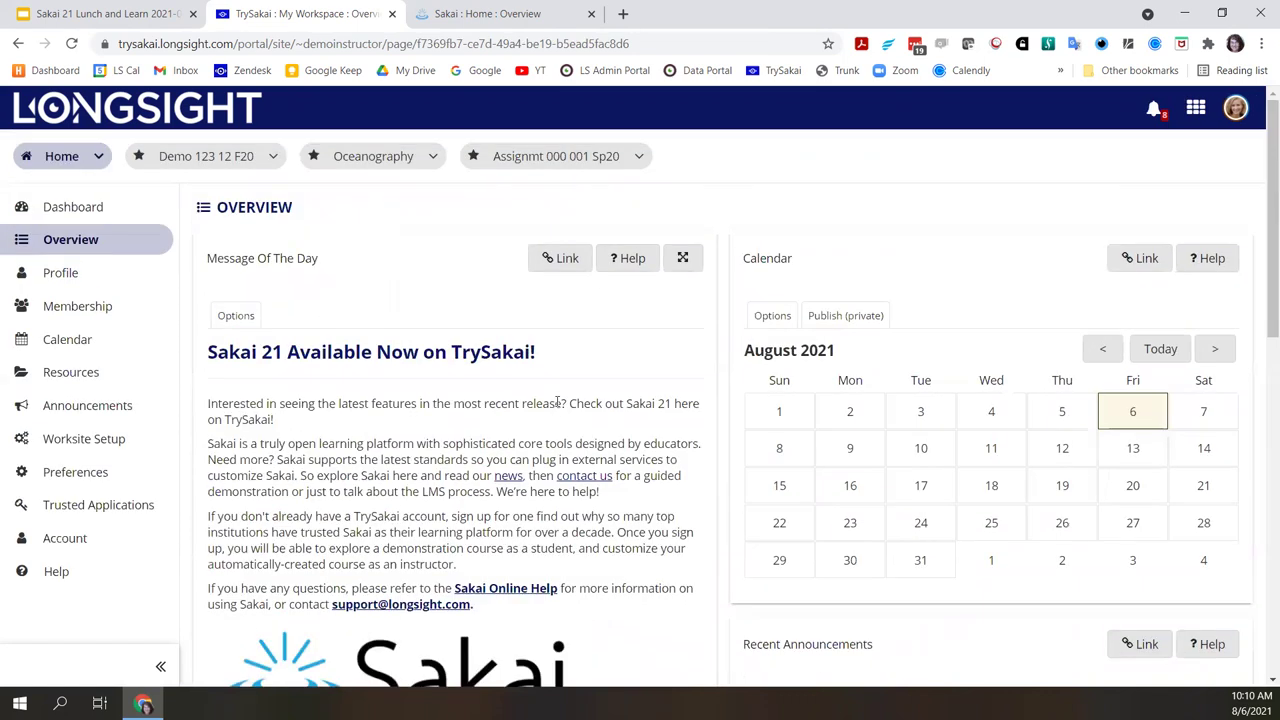
click(100, 209)
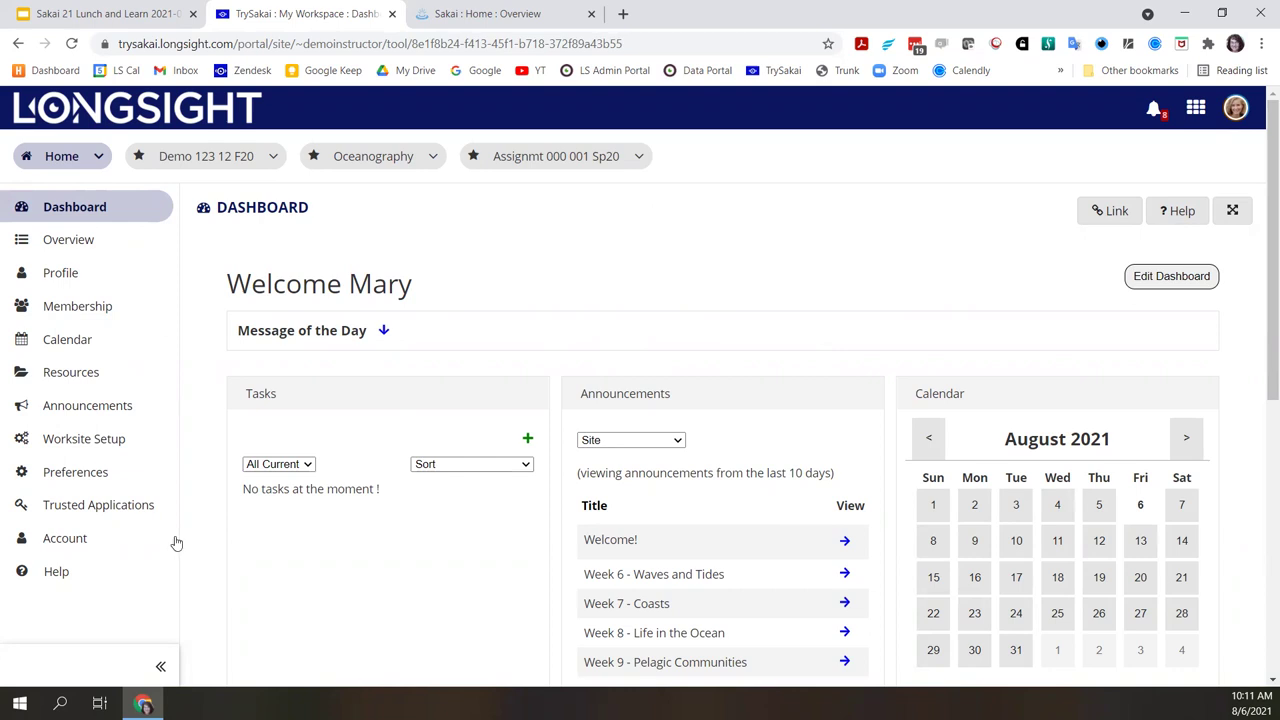
- Expand the Message of the Day on the Dashboard, read through it and collapse it again
click(385, 332)
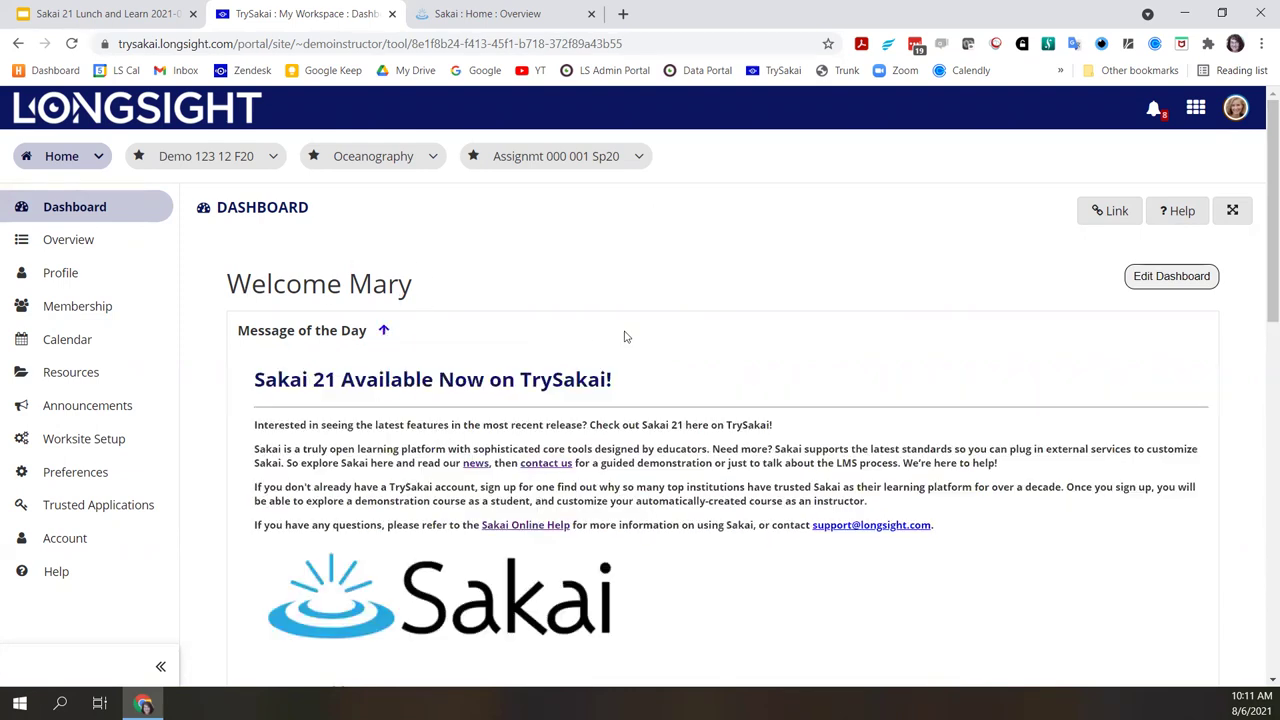
scroll(624, 335, down, 2)
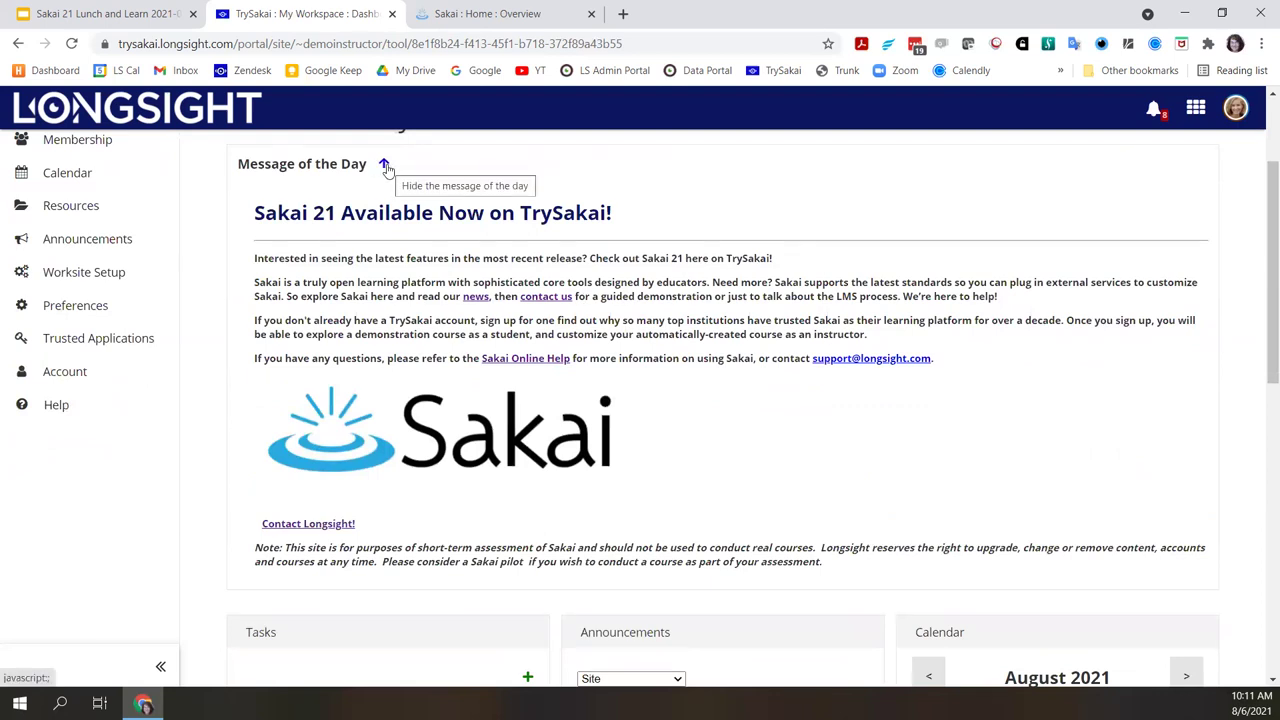
click(385, 167)
scroll(484, 366, up, 2)
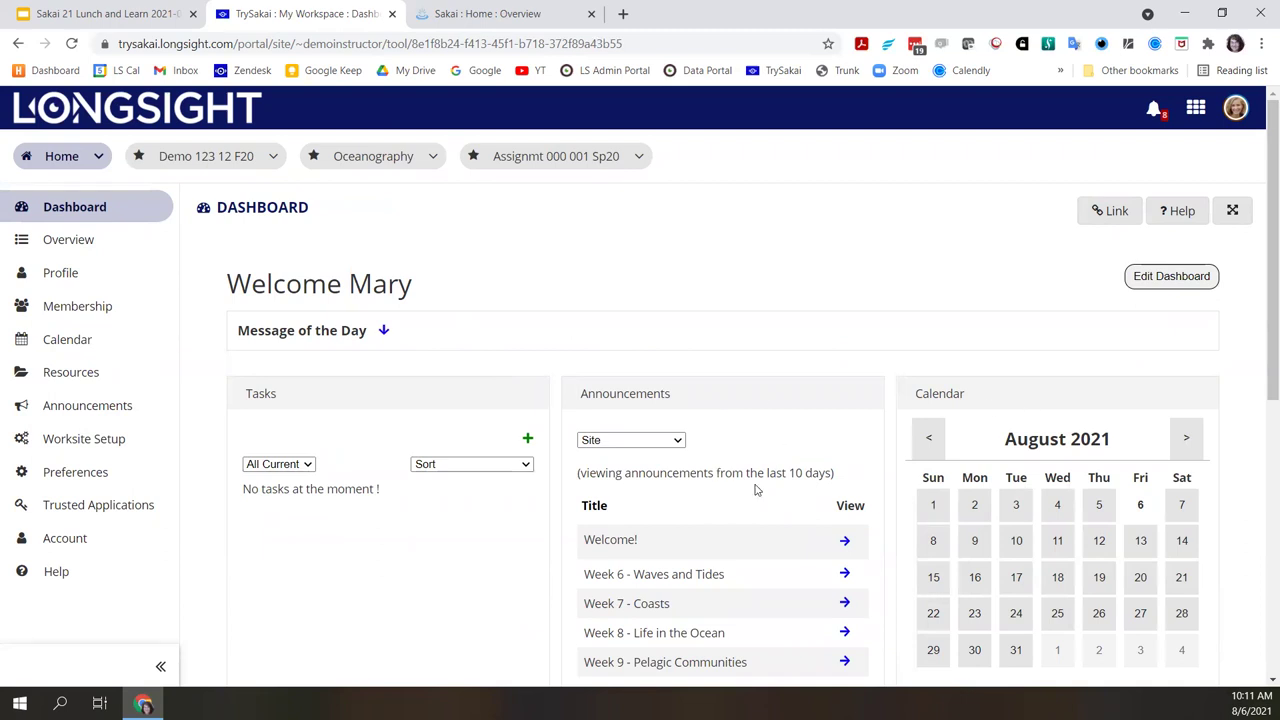
- Examine the Dashboard's Tasks, Announcements, Calendar, Grades and Discussions widgets
scroll(757, 490, down, 2)
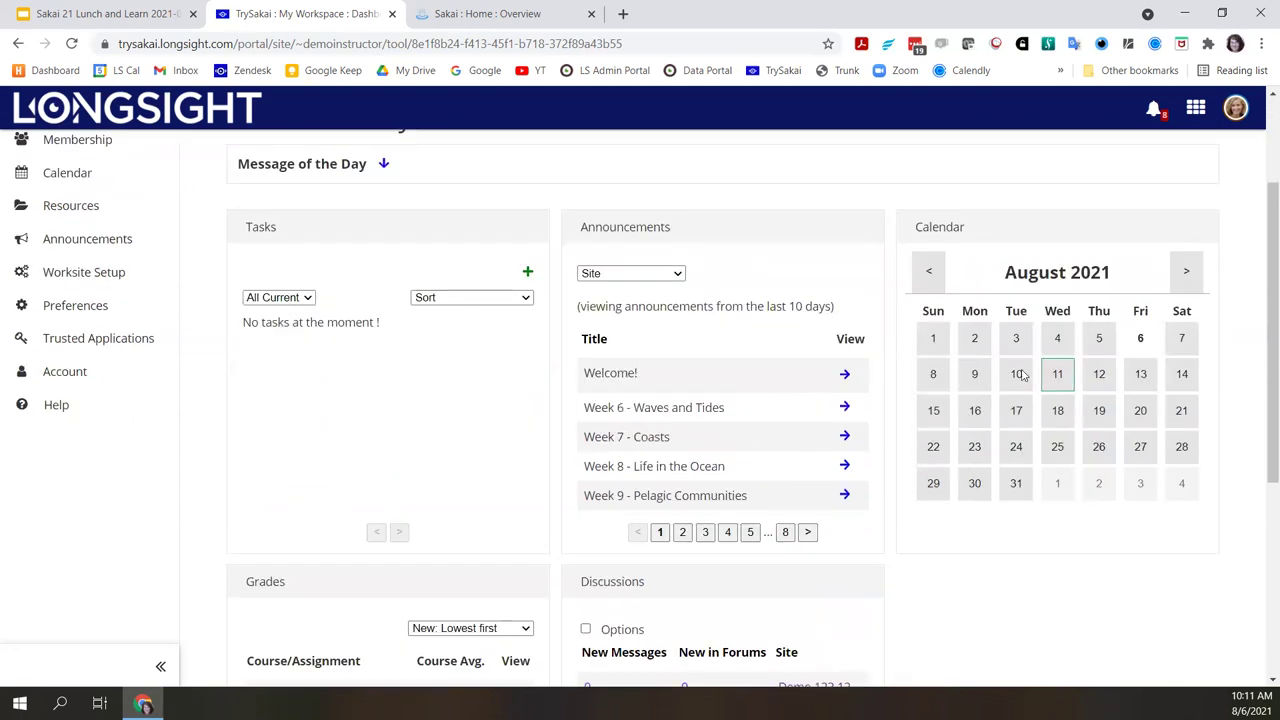
scroll(1054, 480, down, 4)
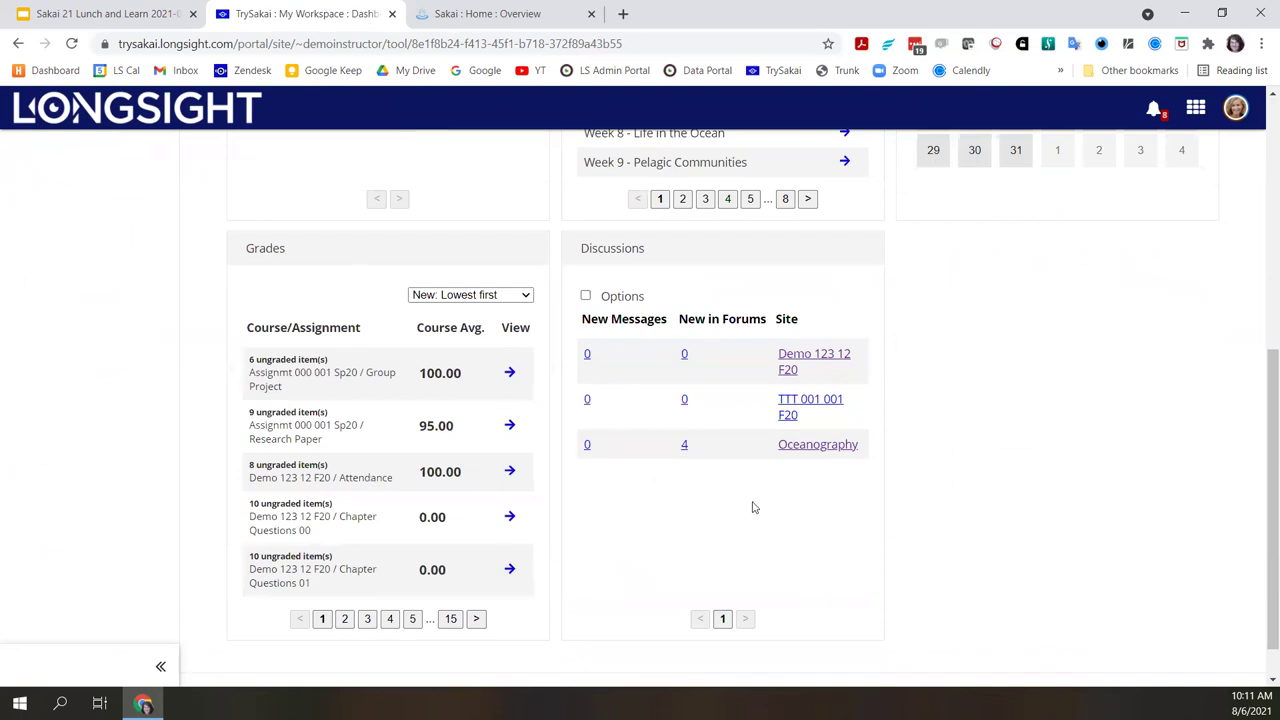
scroll(780, 523, up, 2)
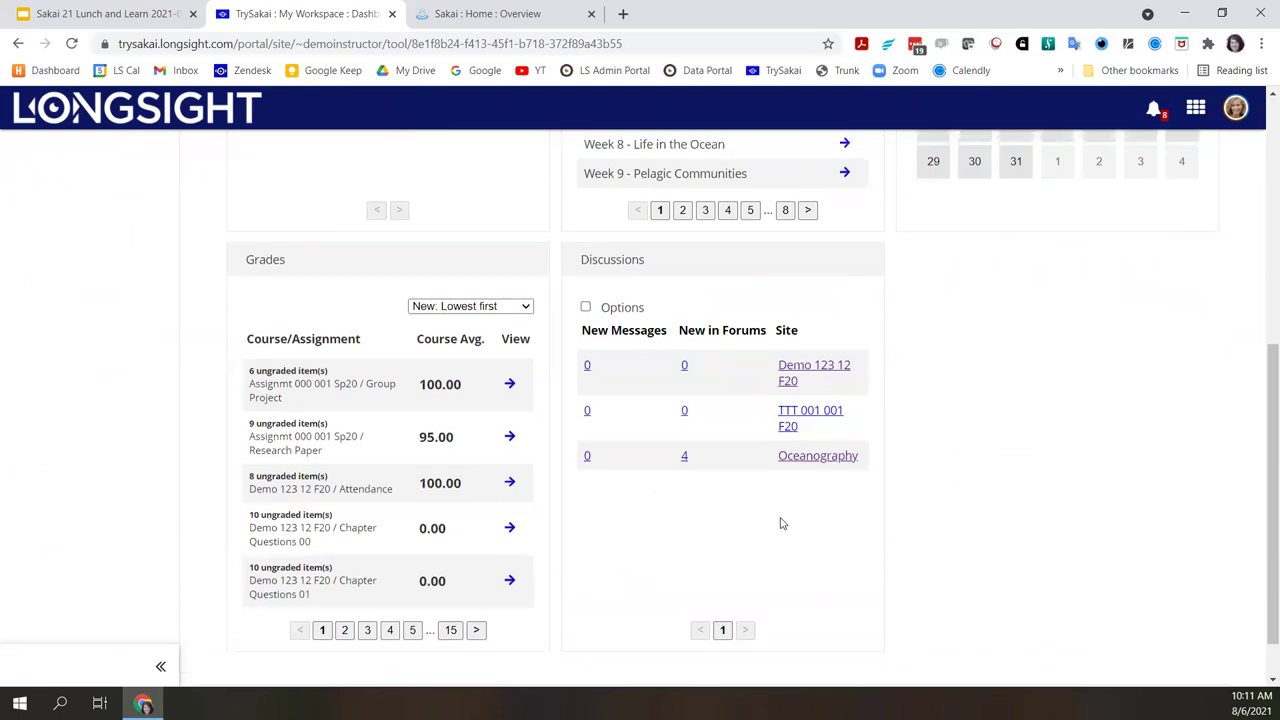
scroll(783, 523, up, 2)
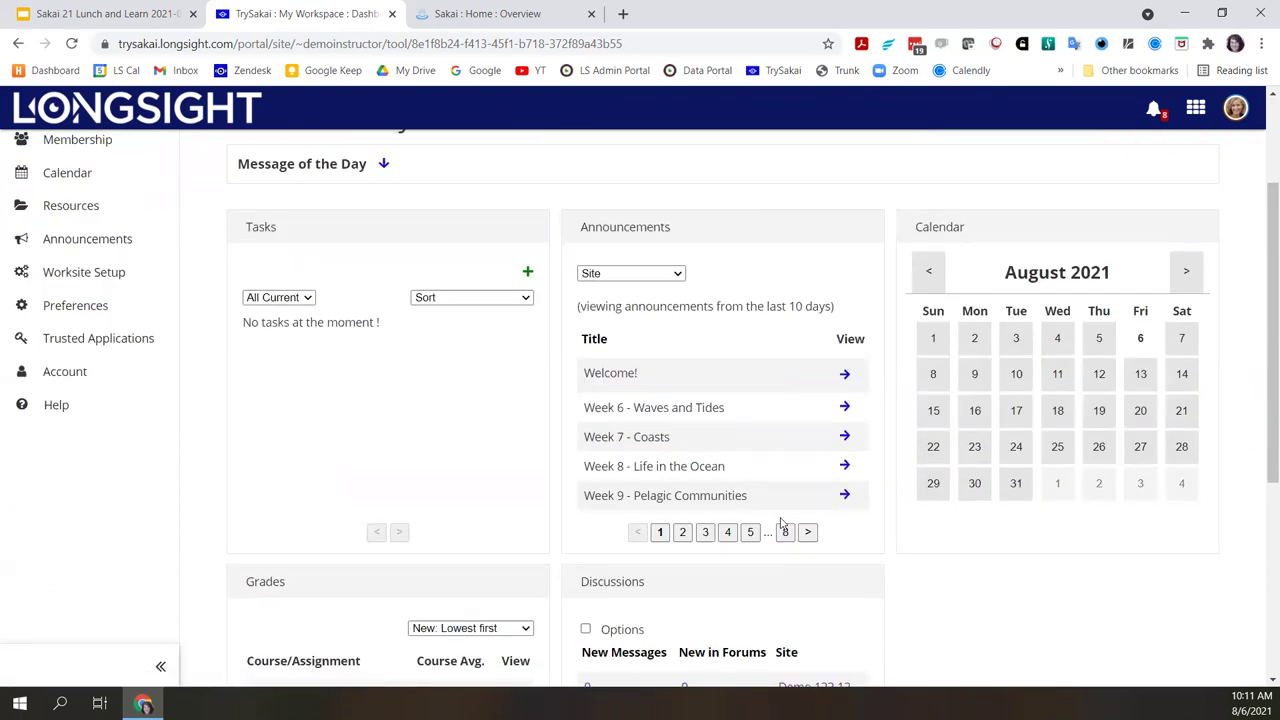
scroll(783, 525, up, 1)
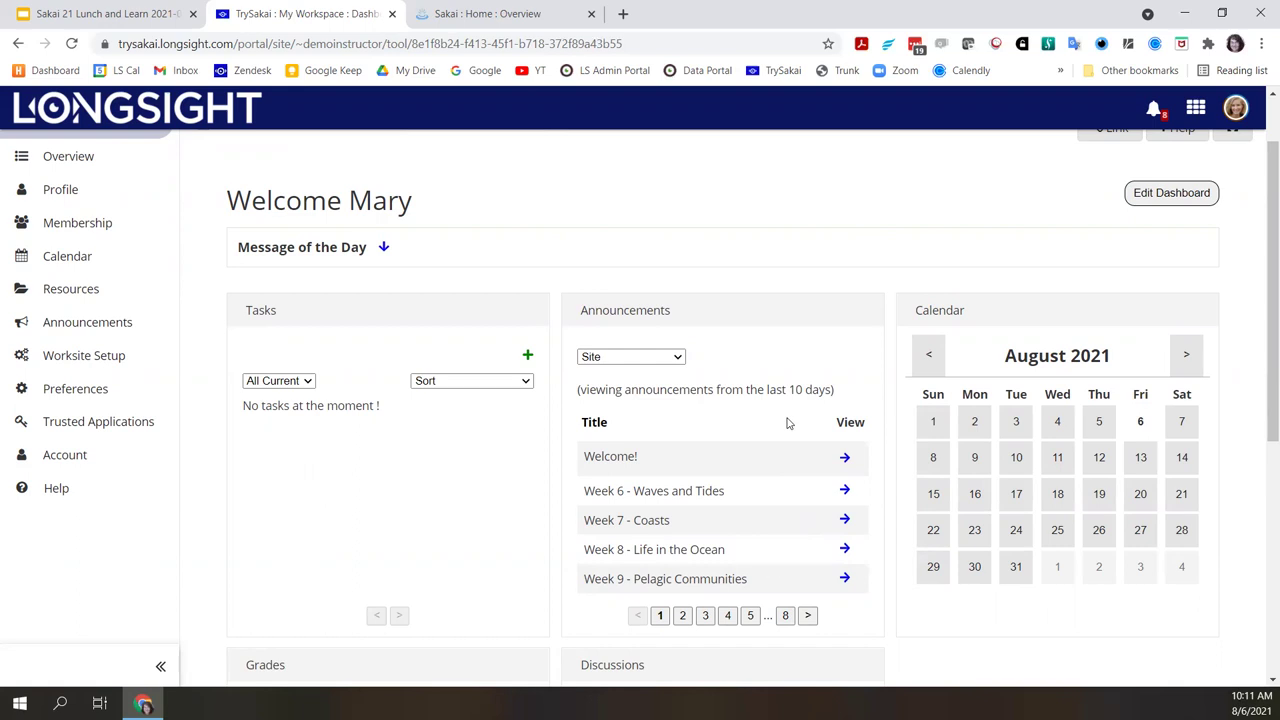
- Open the gradebook for the Group Project item from the Grades widget, and return to the Home Dashboard
scroll(787, 423, down, 4)
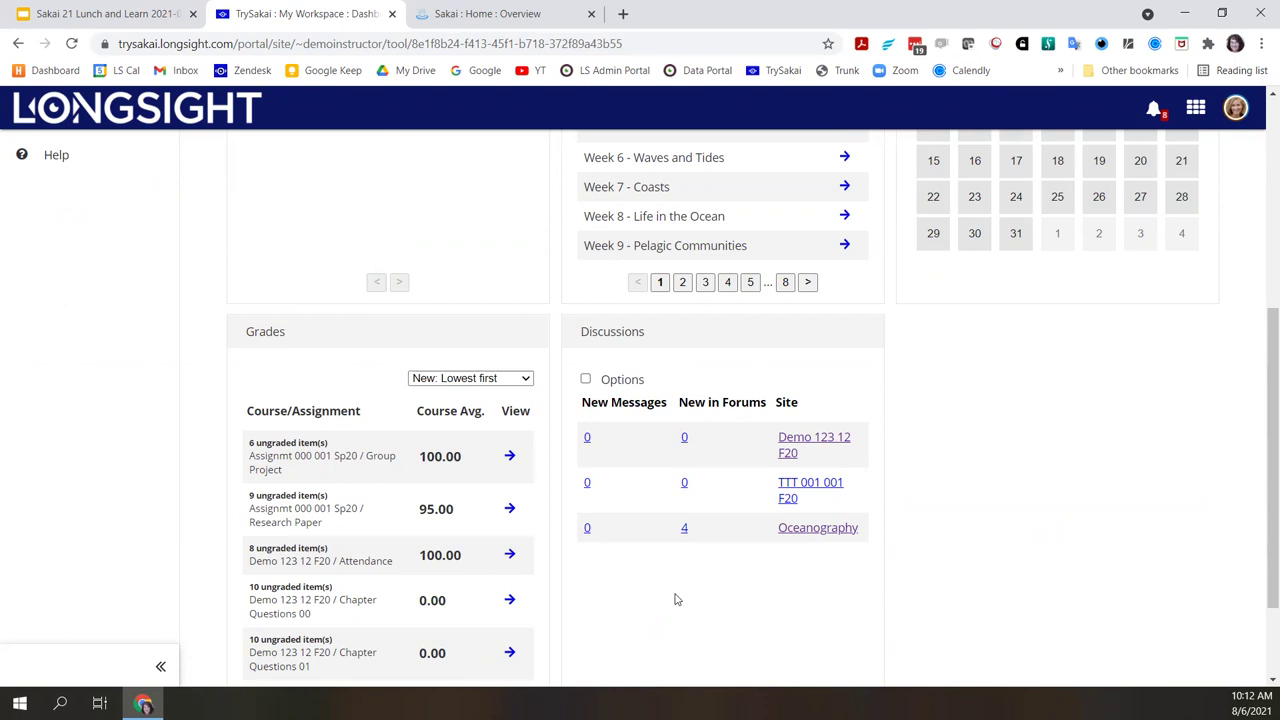
scroll(675, 598, down, 2)
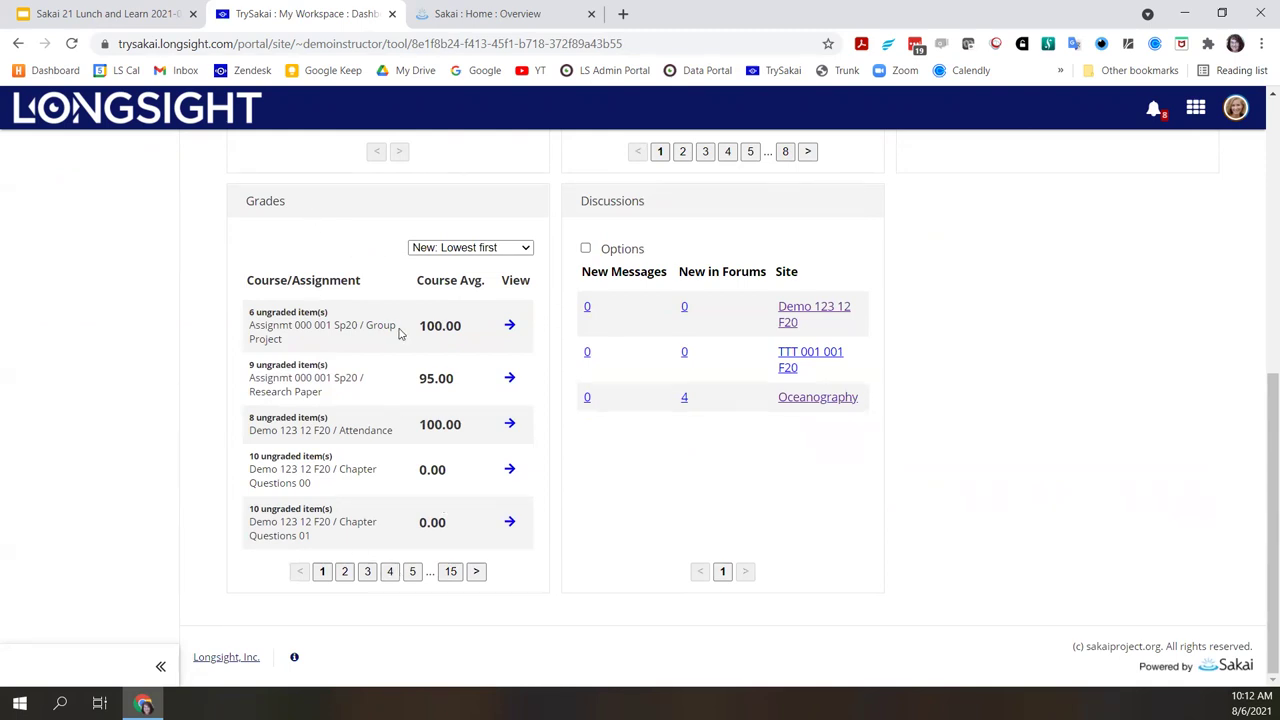
click(510, 328)
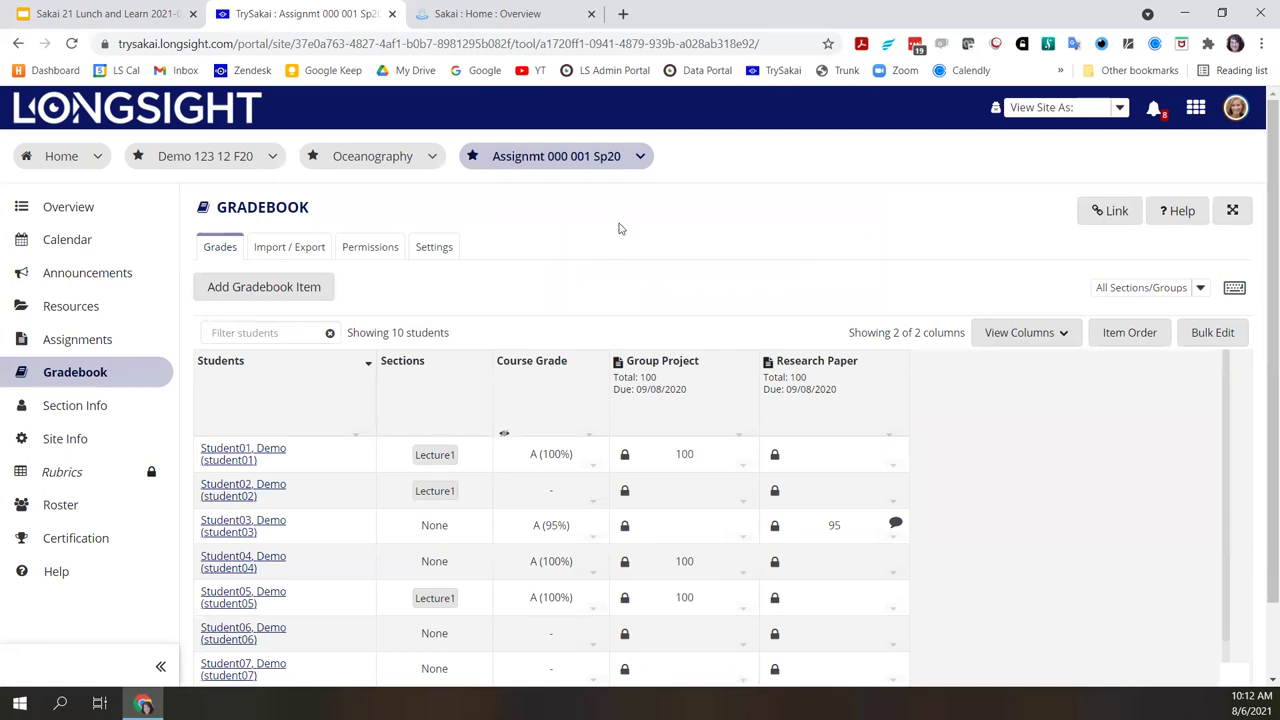
click(55, 156)
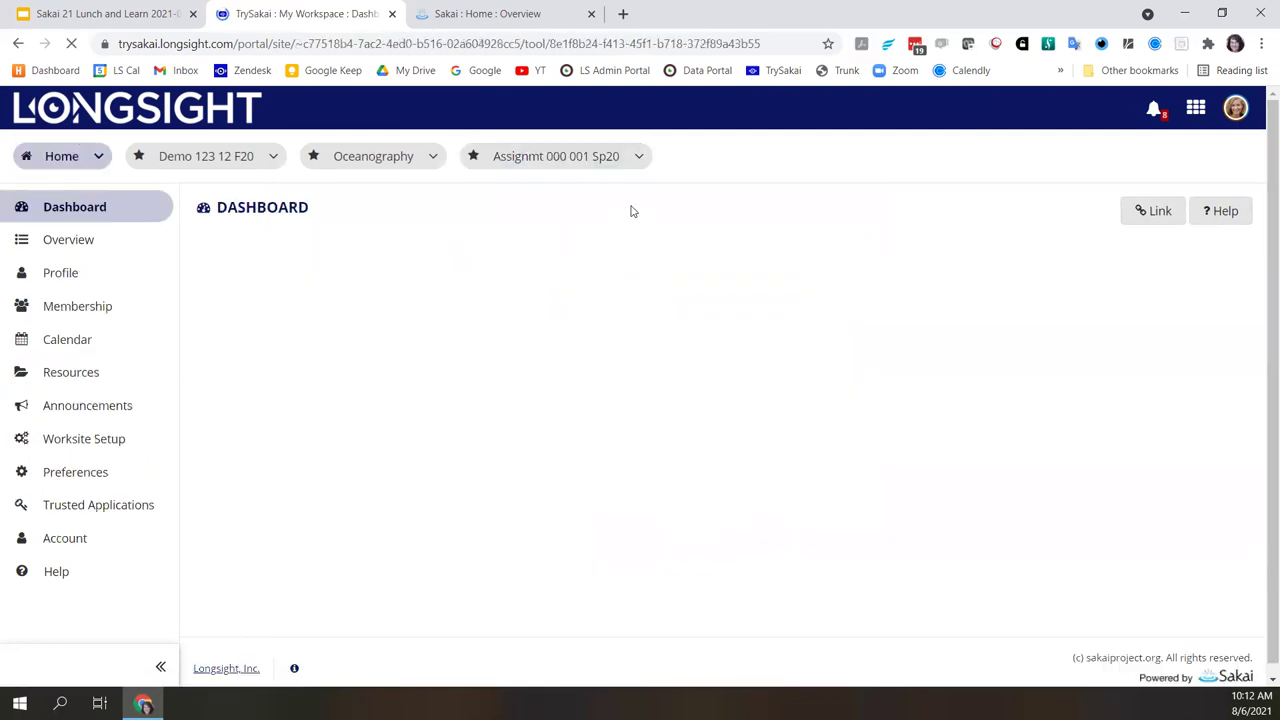
- View the "Week 6 - Waves and Tides" announcement from the Announcements widget, and return to the Home Dashboard
scroll(715, 446, down, 2)
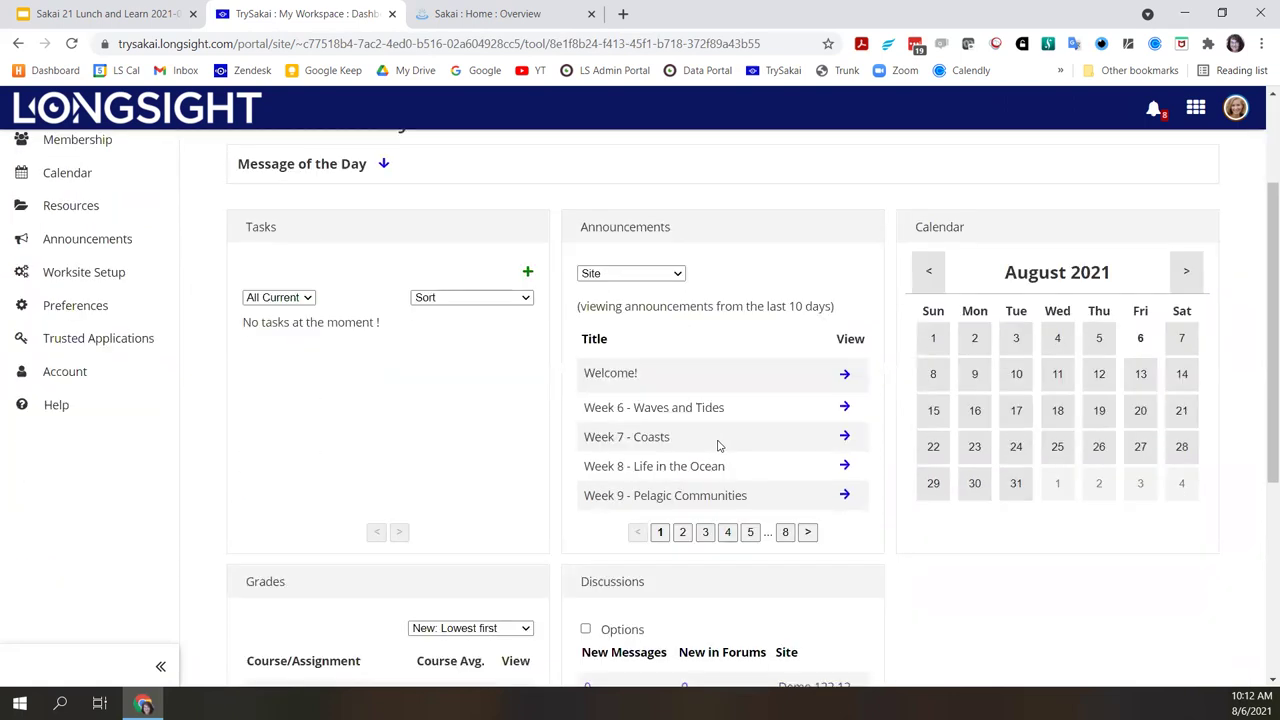
click(845, 408)
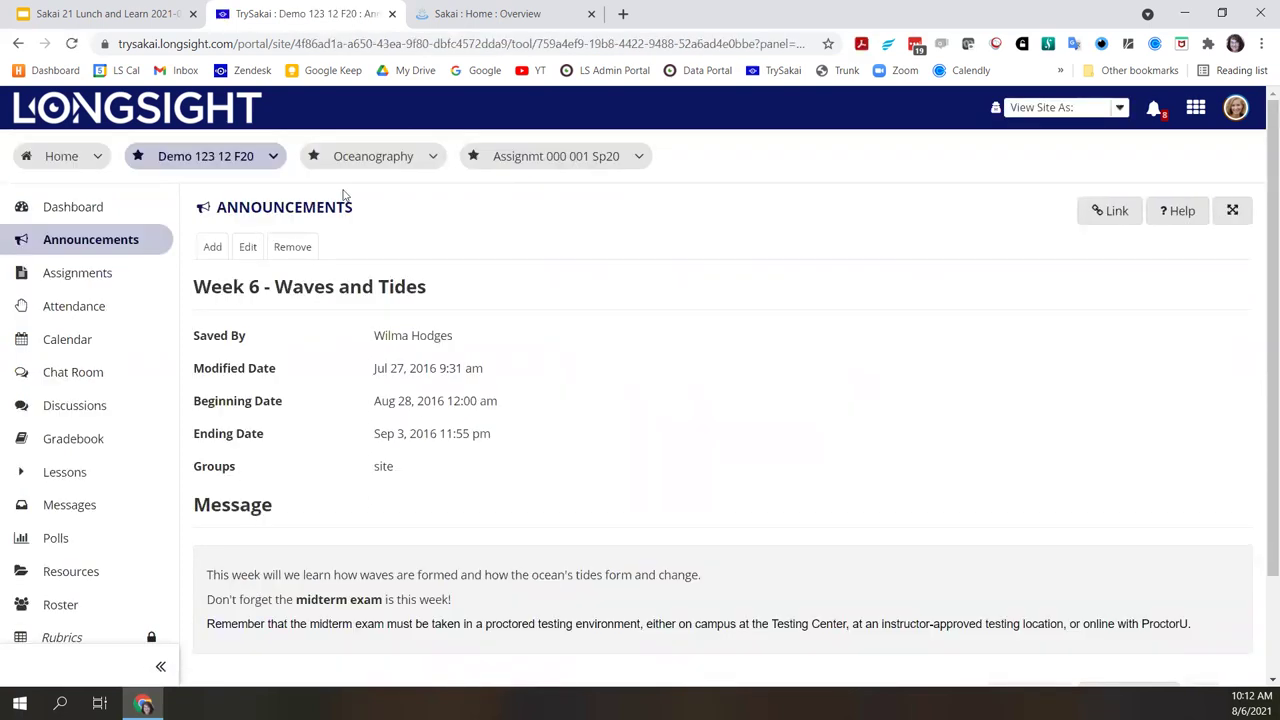
click(55, 156)
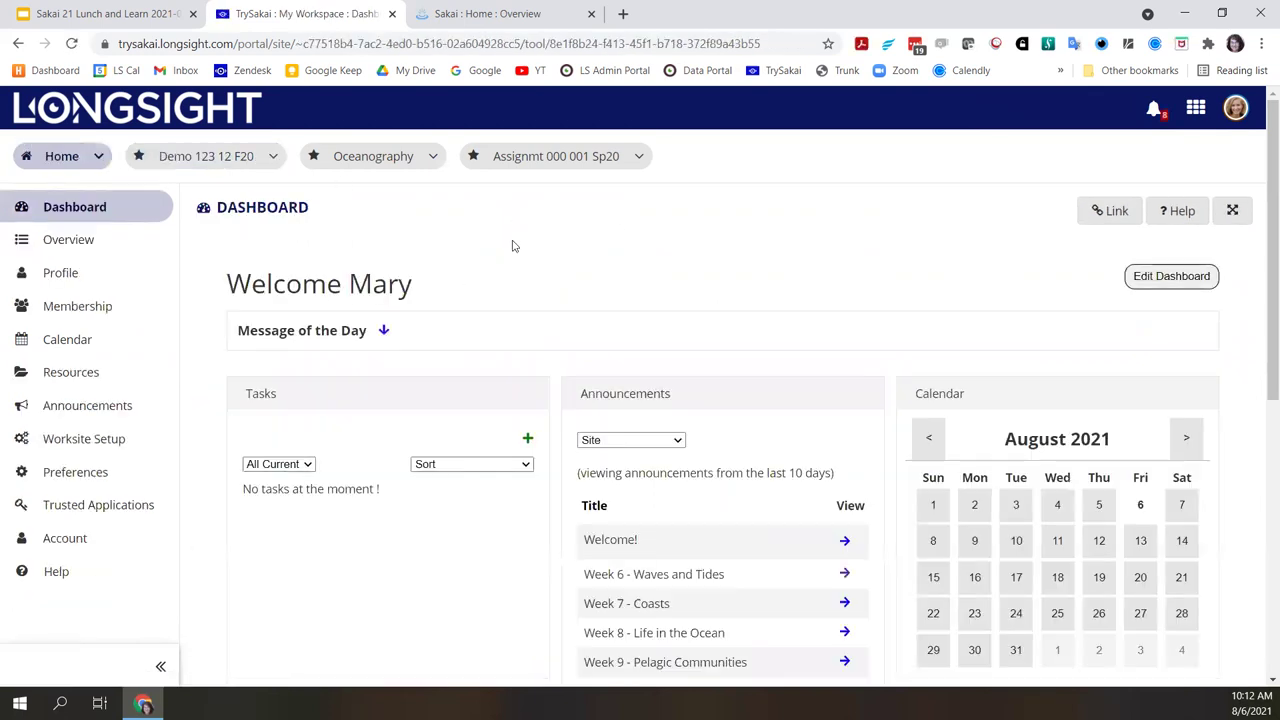
scroll(512, 237, down, 1)
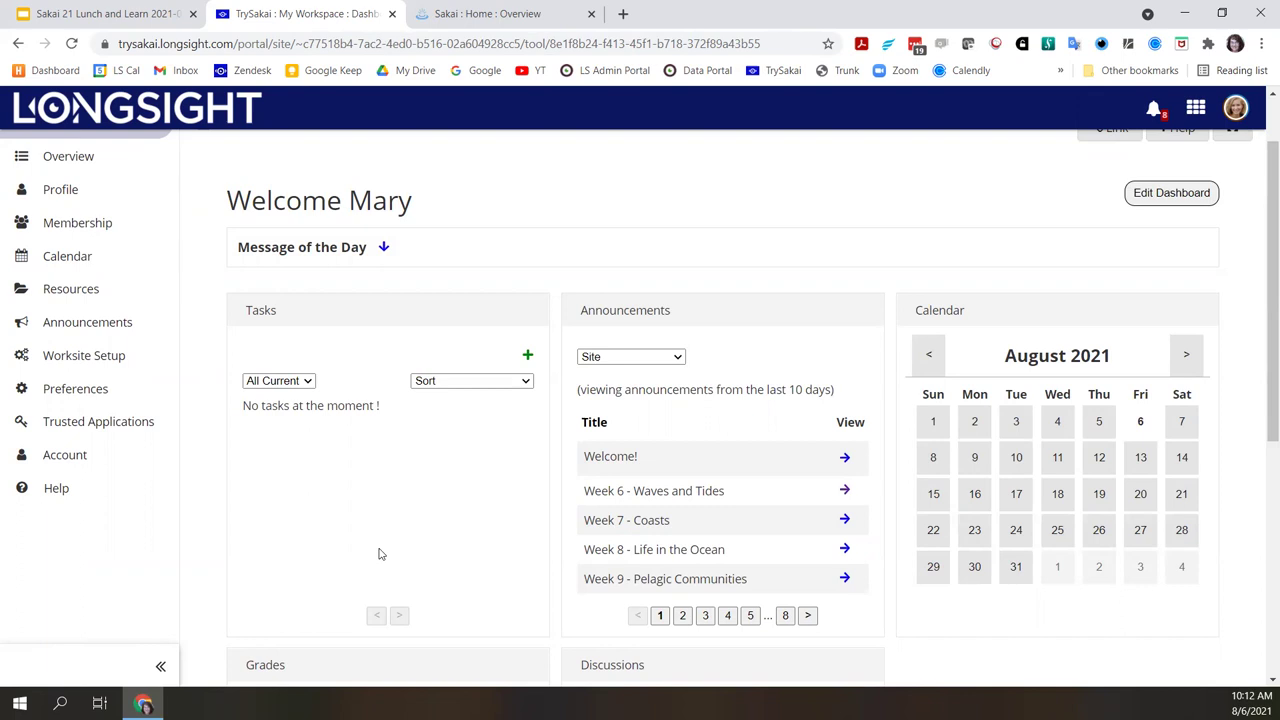
- Add a high-priority task described as "Reading" with the text "text" to the Tasks widget
click(528, 358)
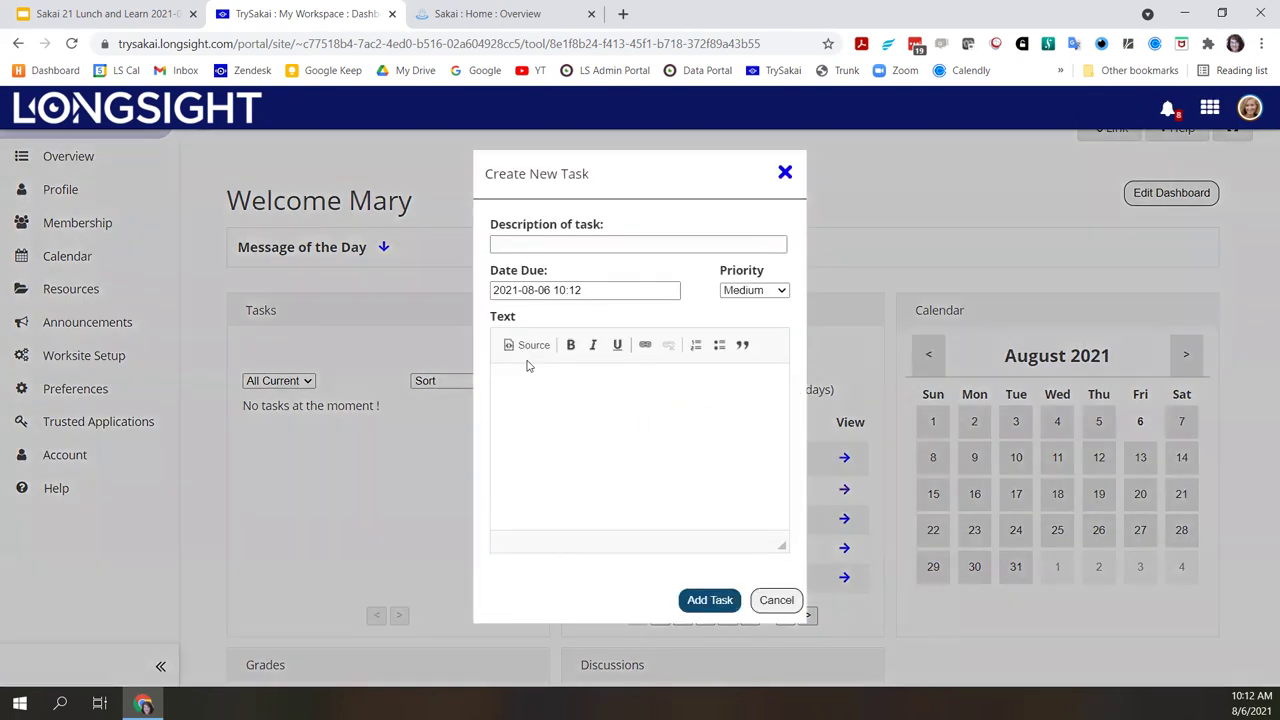
click(524, 244)
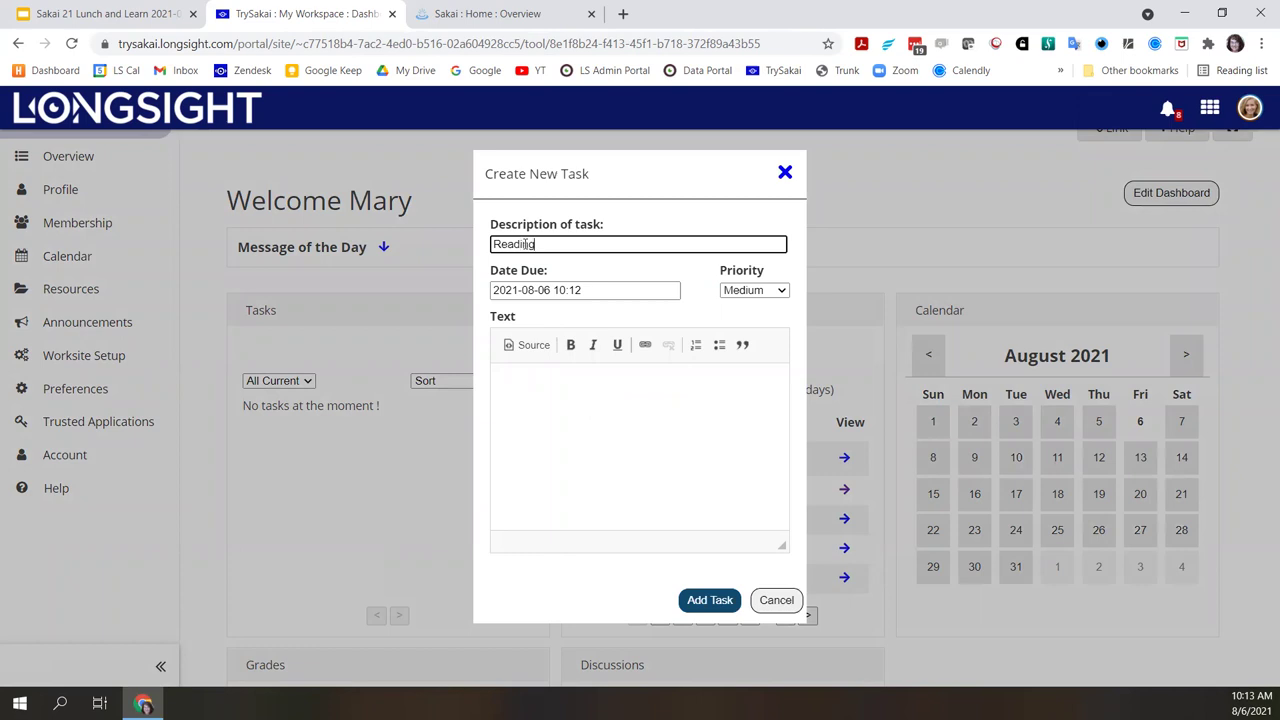
click(738, 291)
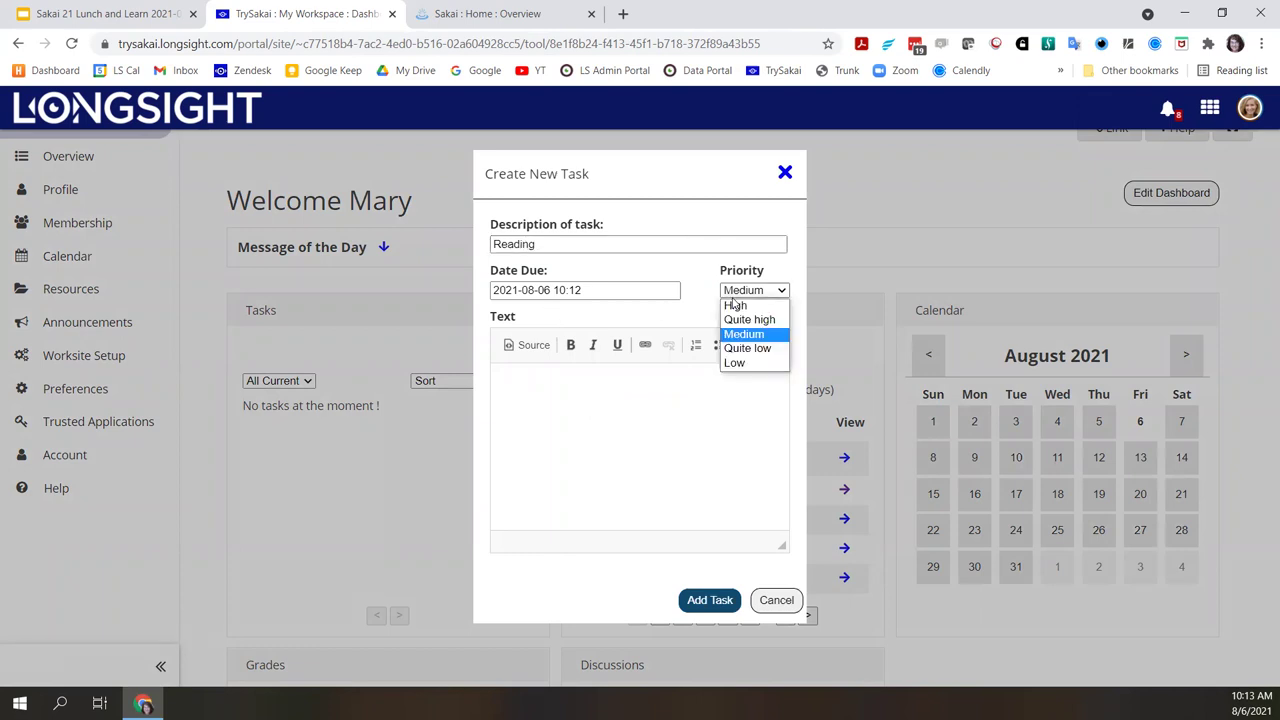
click(736, 305)
click(600, 409)
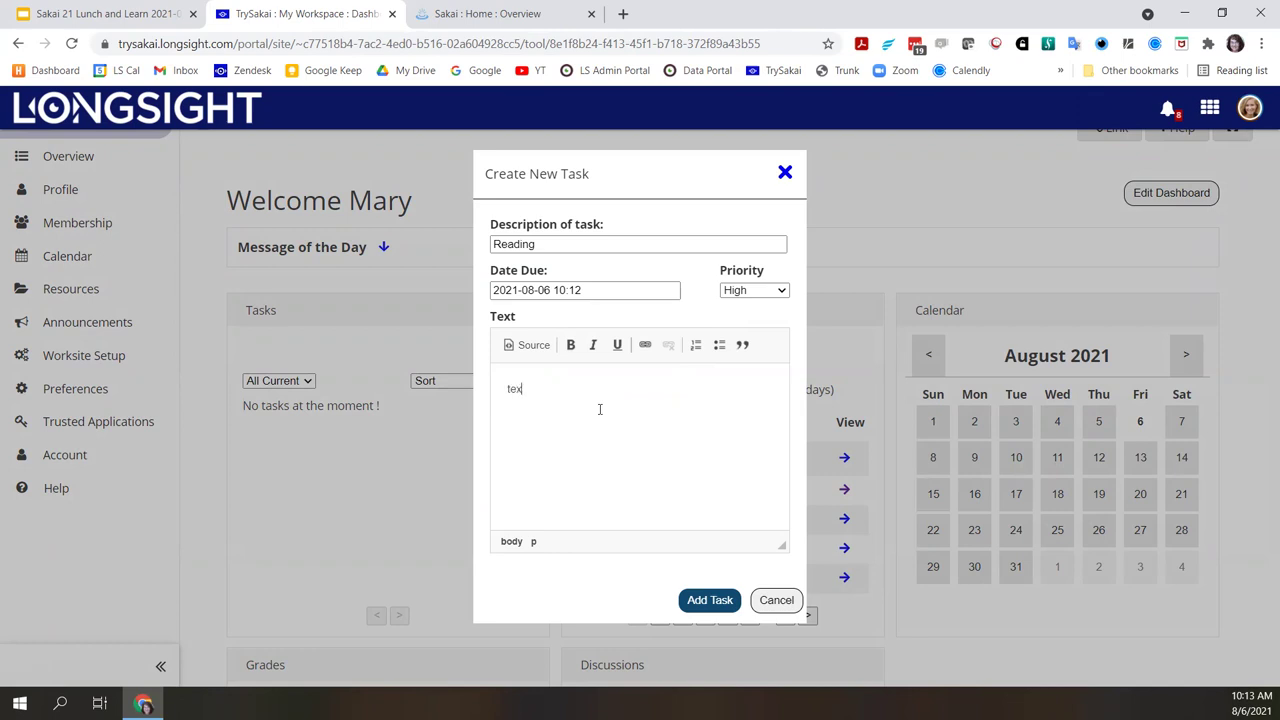
click(718, 605)
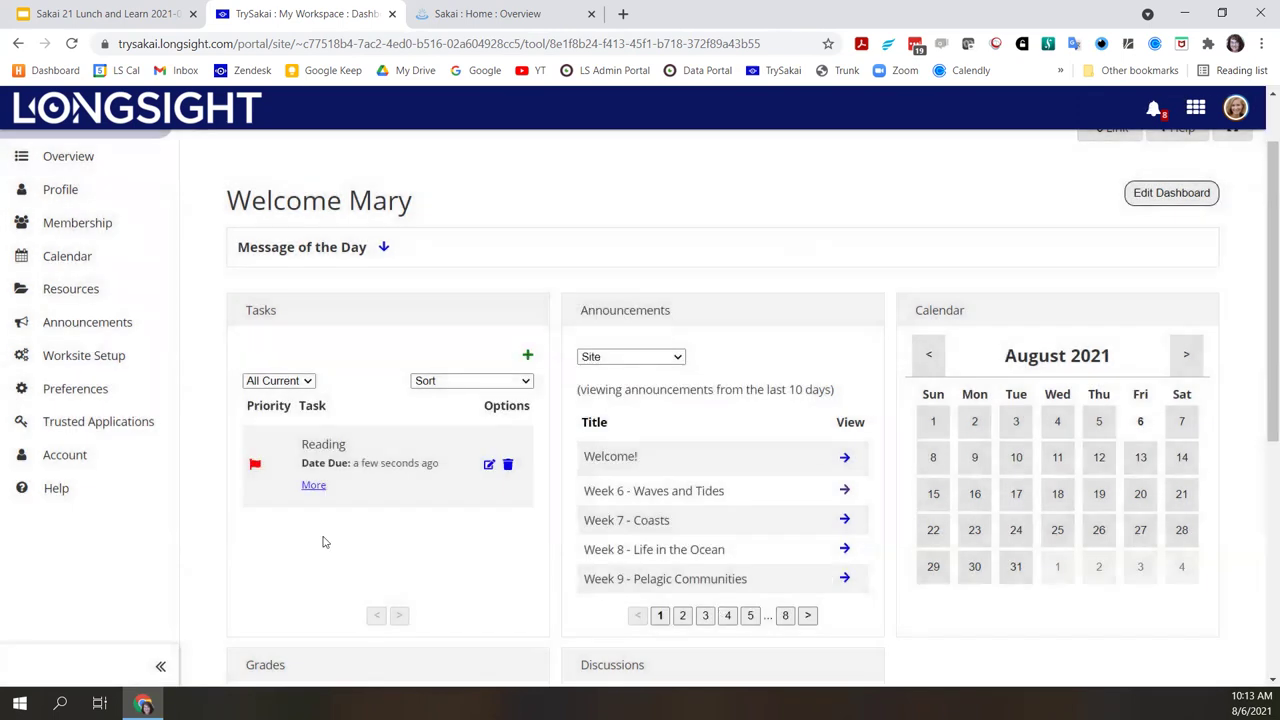
- Expand and collapse the Reading task's details, and mark the task as completed
click(317, 488)
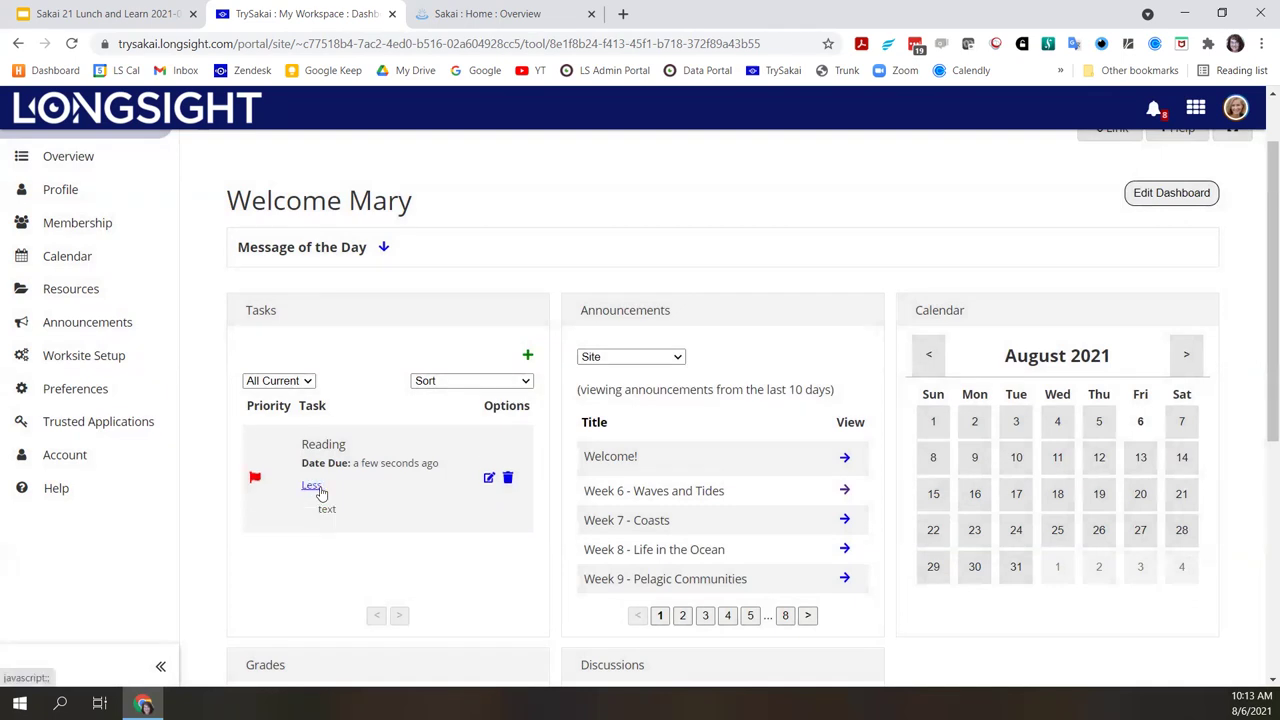
click(316, 488)
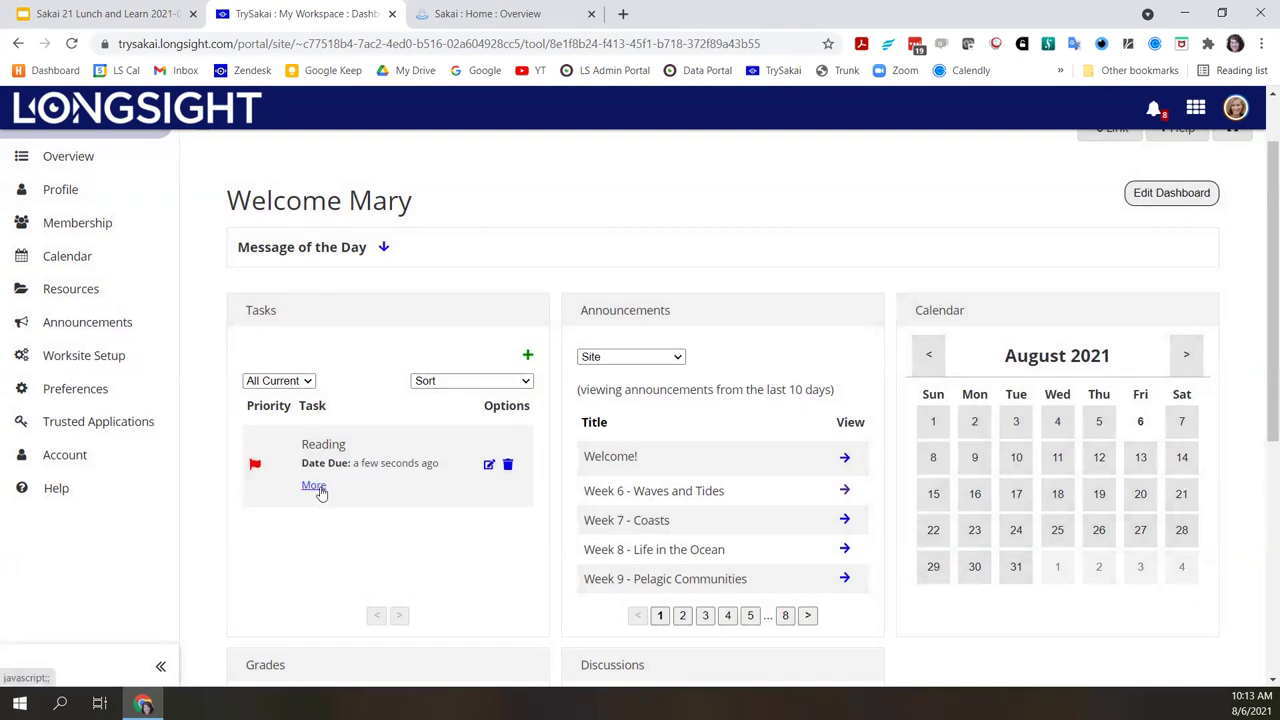
click(489, 466)
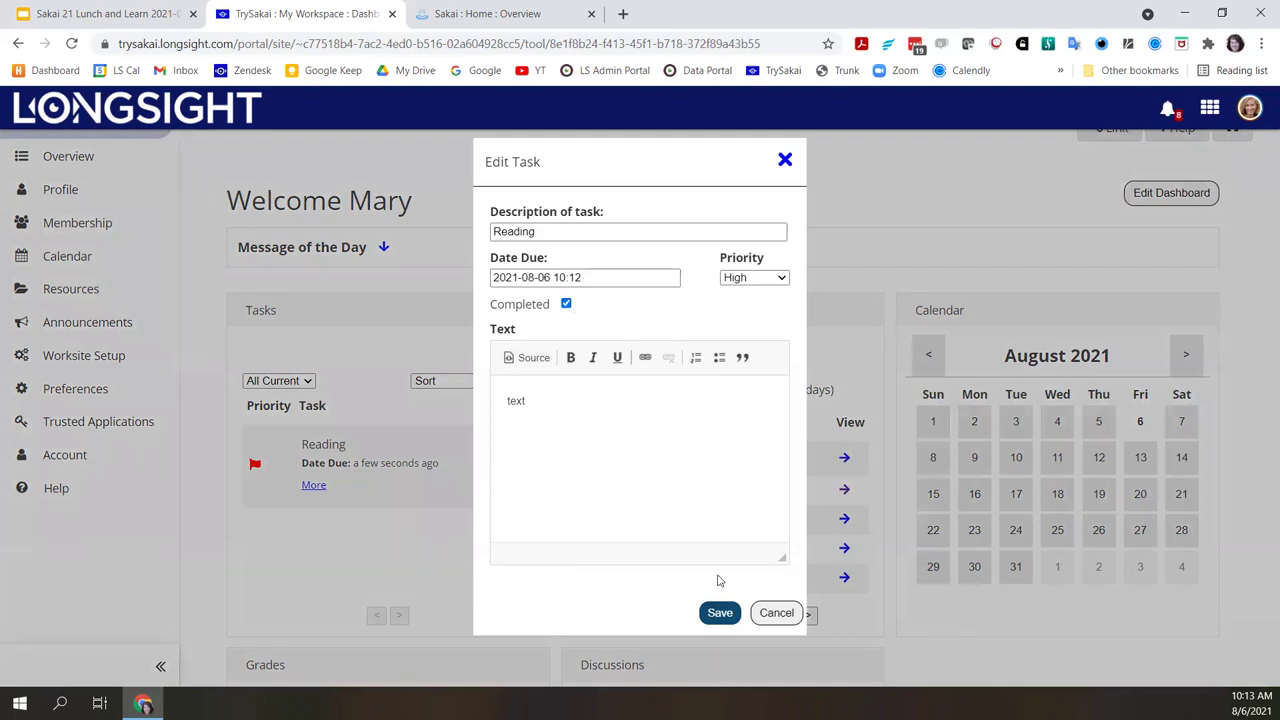
click(720, 612)
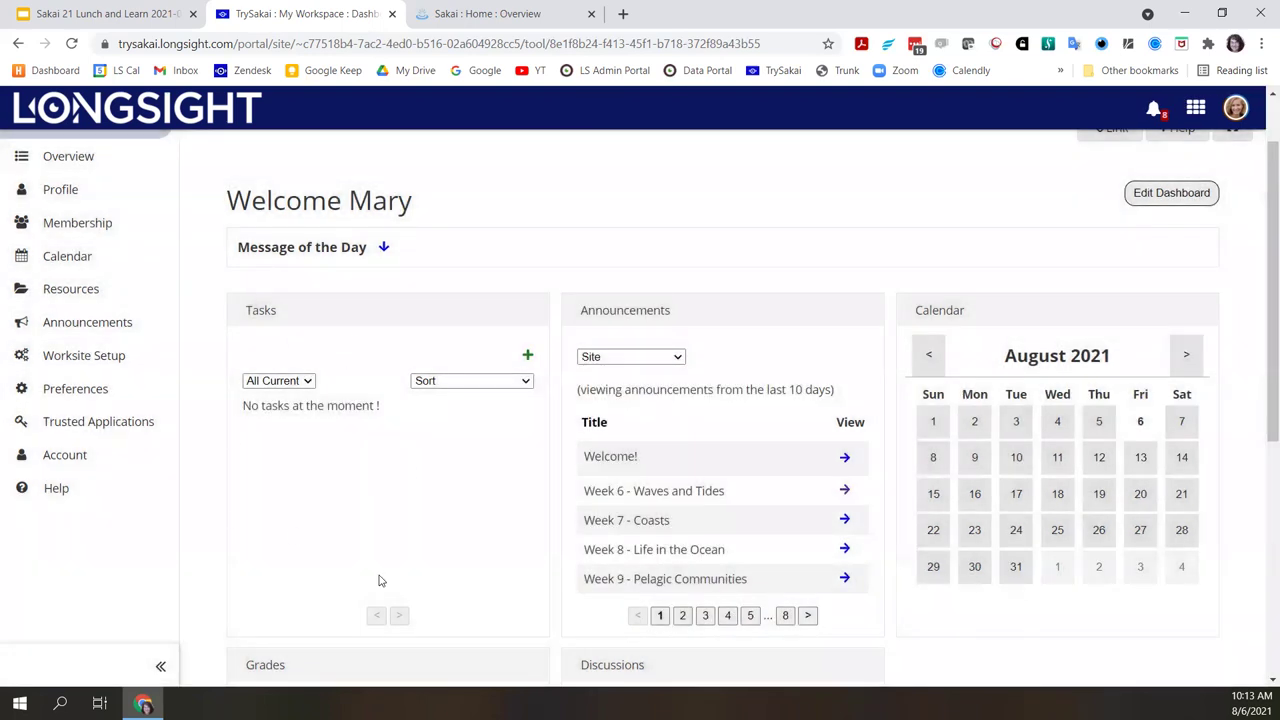
- Filter the Tasks widget by Completed, and review its filter and sort options
click(293, 381)
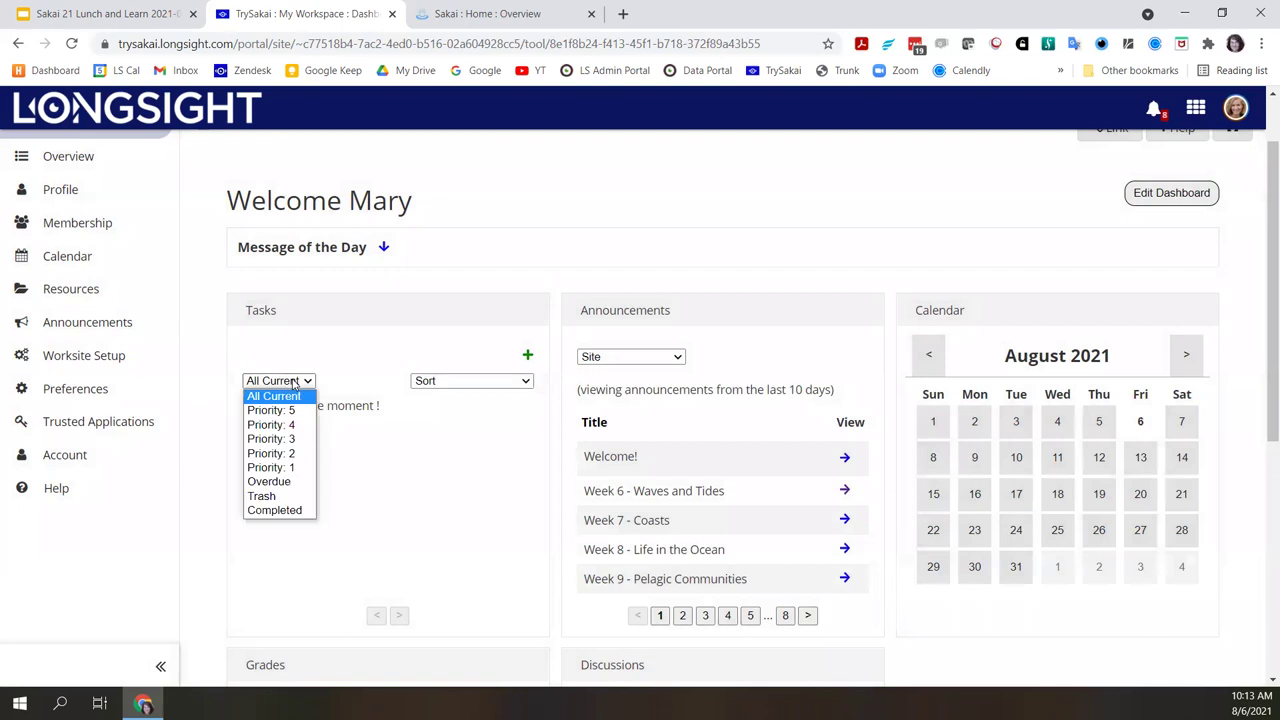
click(284, 511)
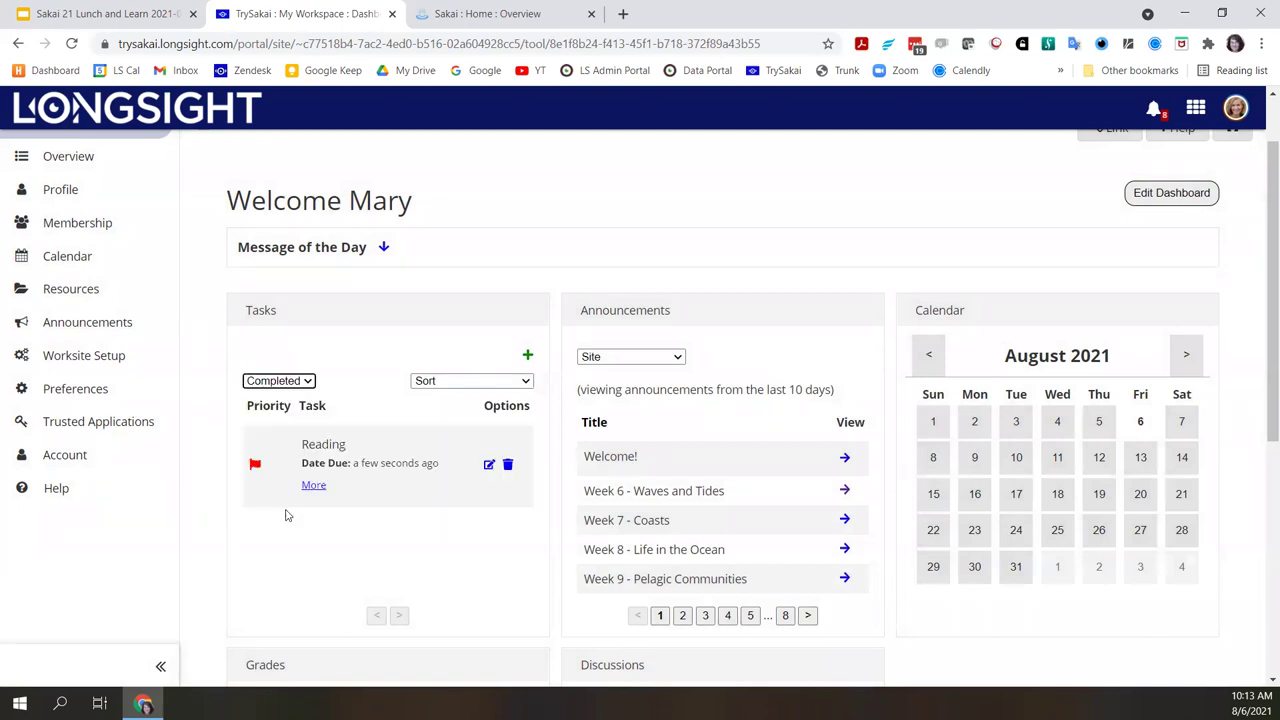
click(286, 384)
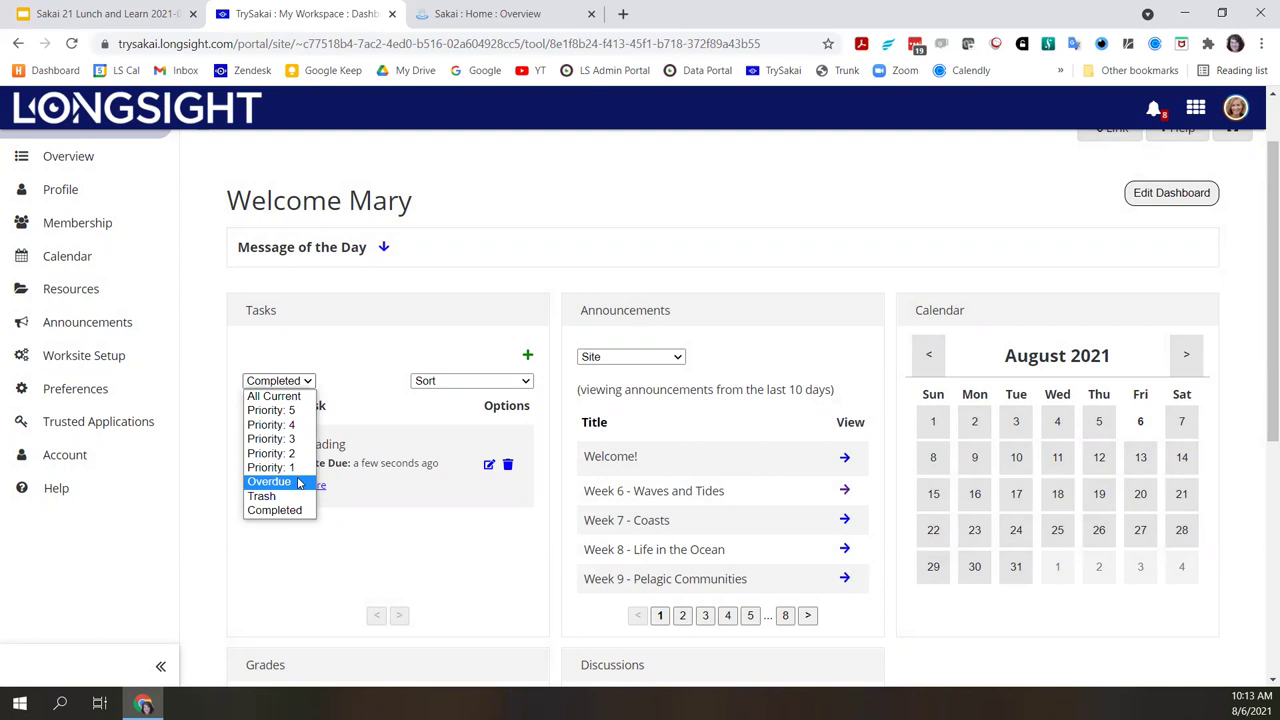
click(444, 385)
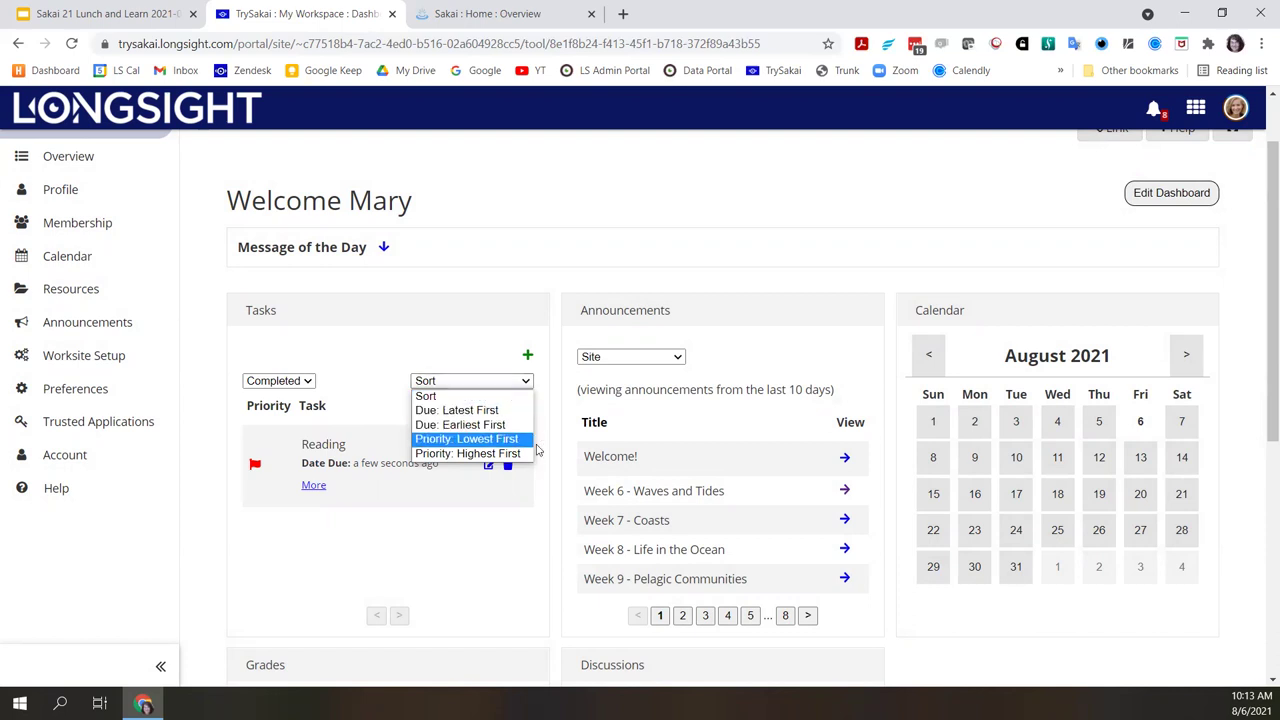
click(364, 361)
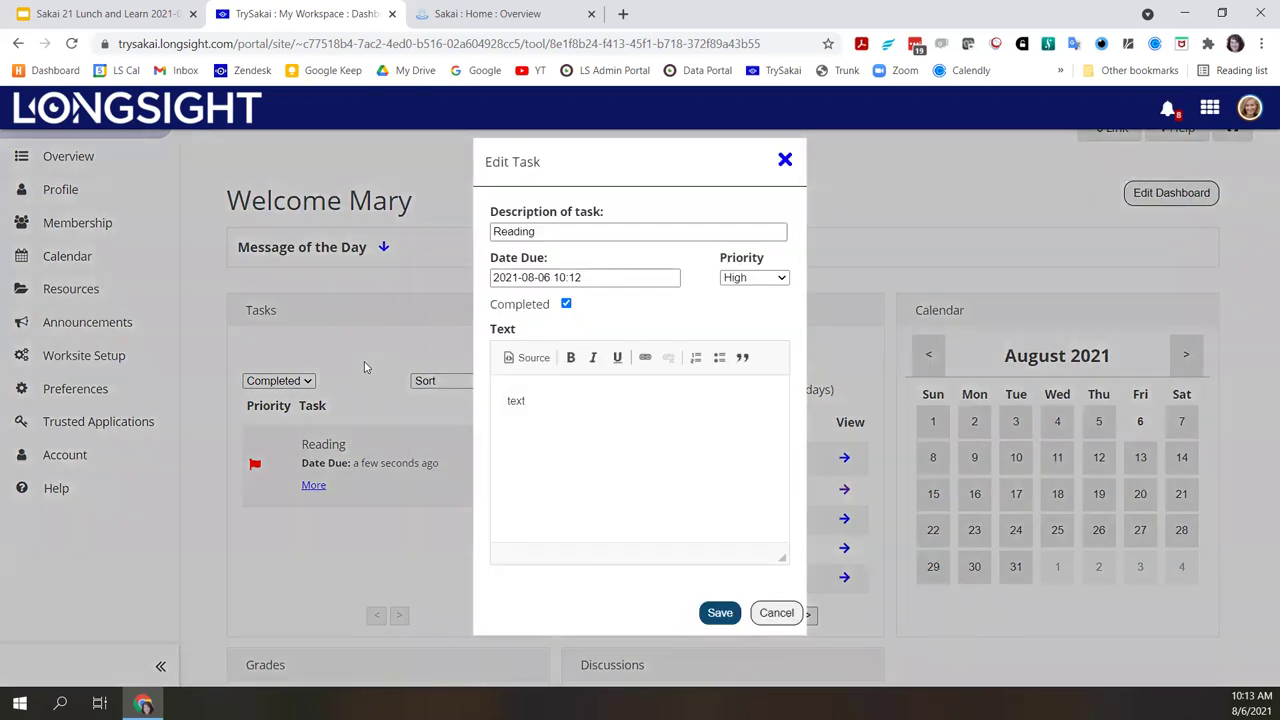
click(785, 160)
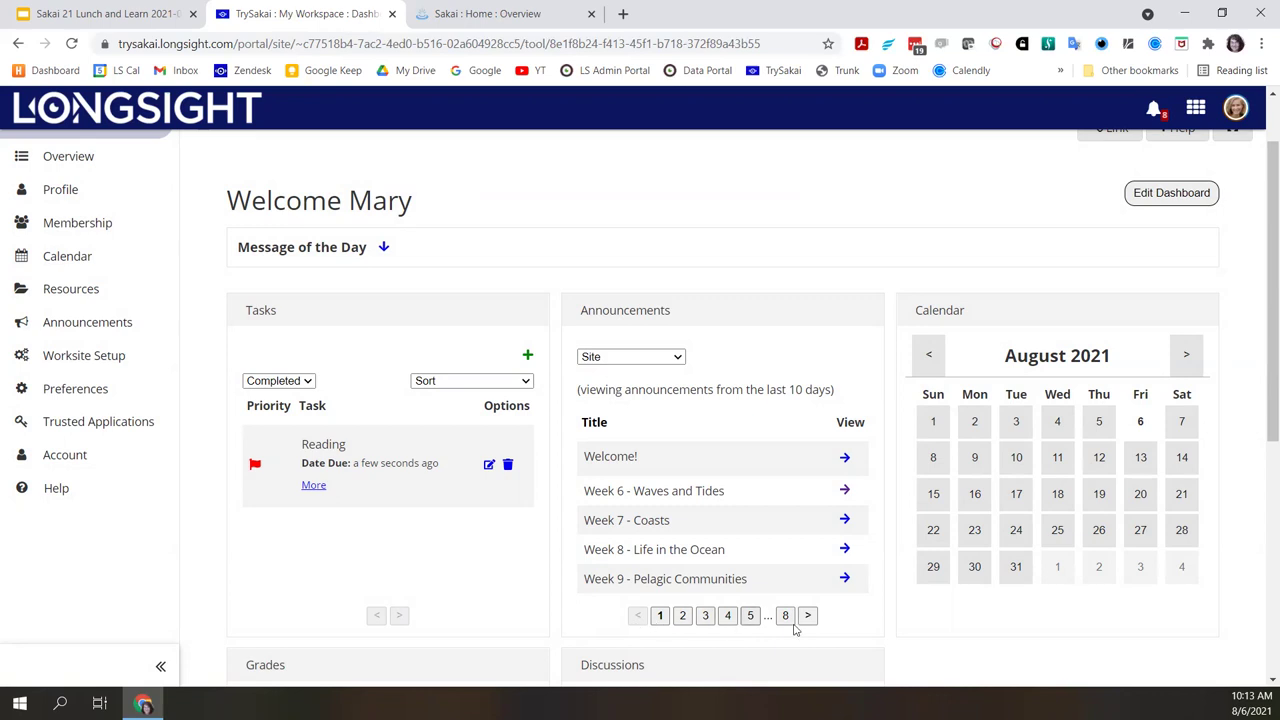
- View the second page of announcements, return to the first page, and look over the Grades and Discussions widgets
click(683, 616)
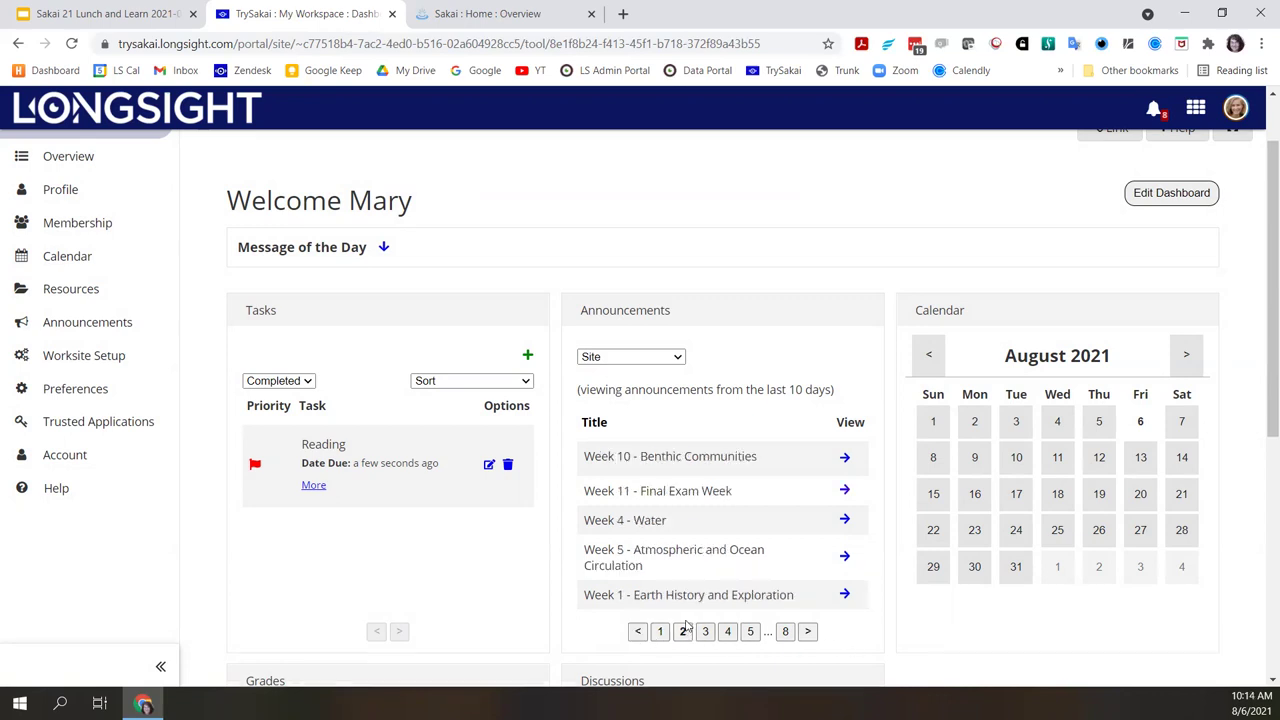
click(636, 632)
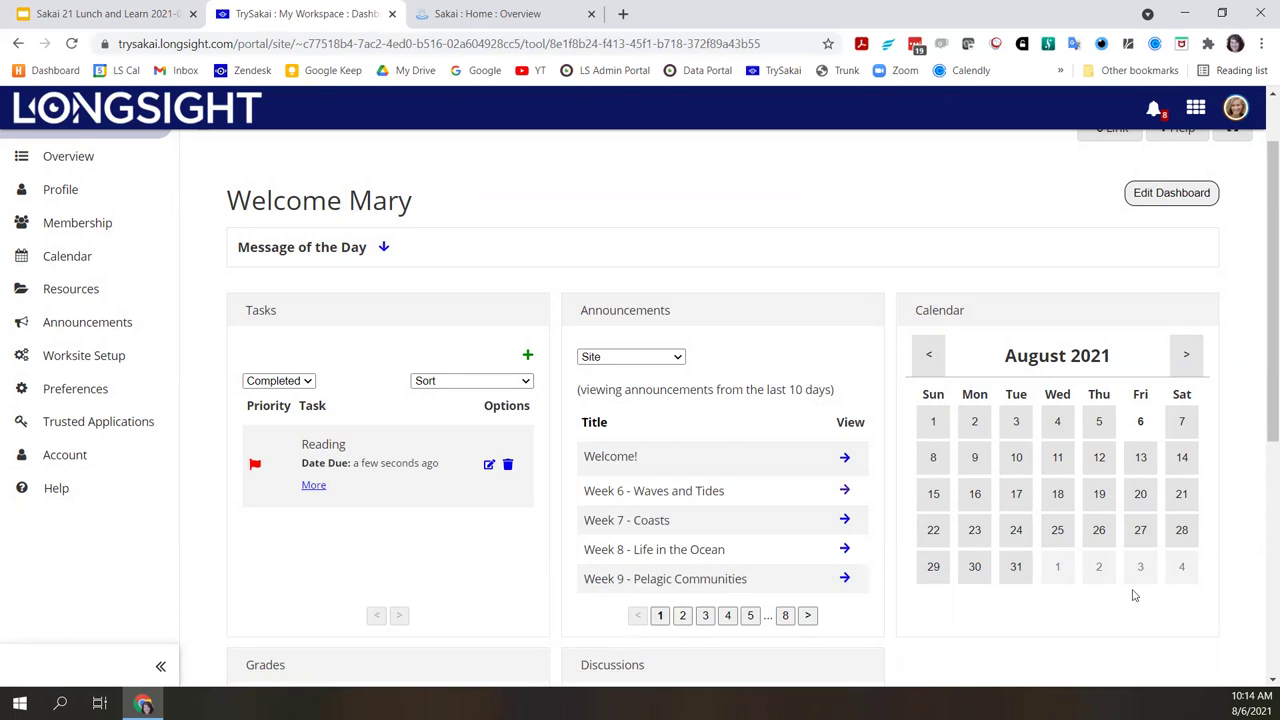
scroll(1134, 596, down, 2)
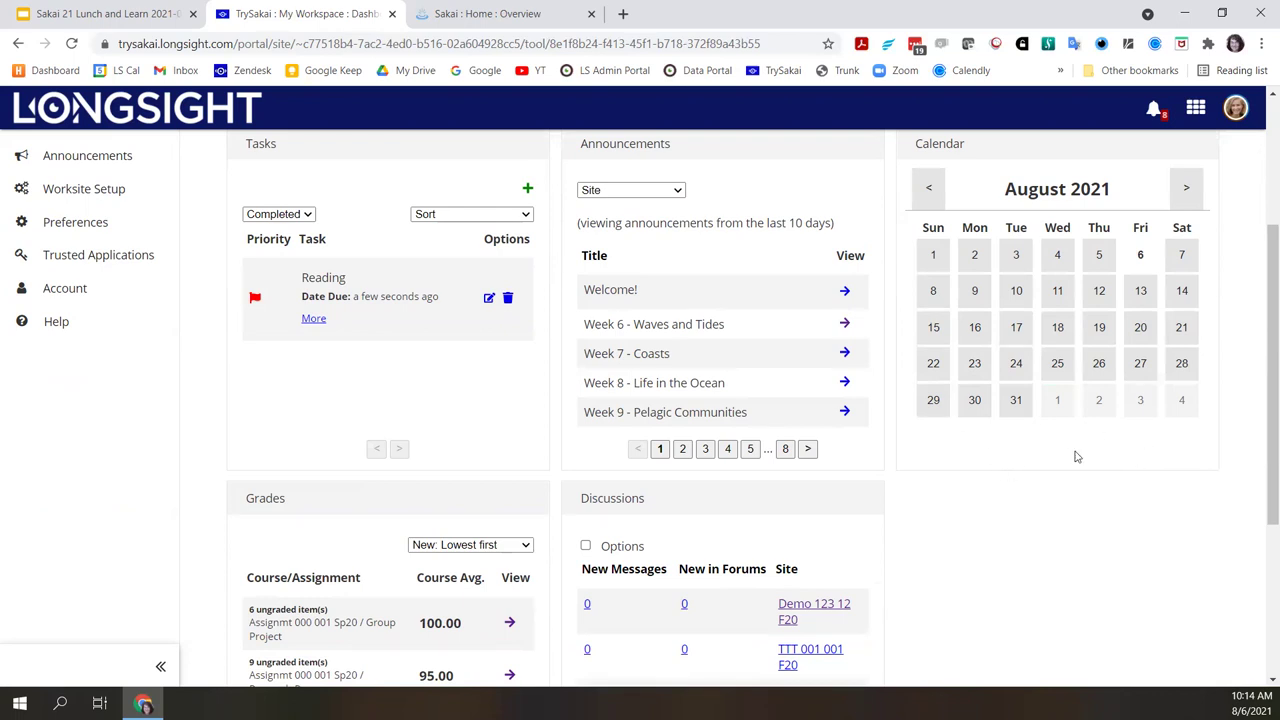
scroll(940, 560, down, 1)
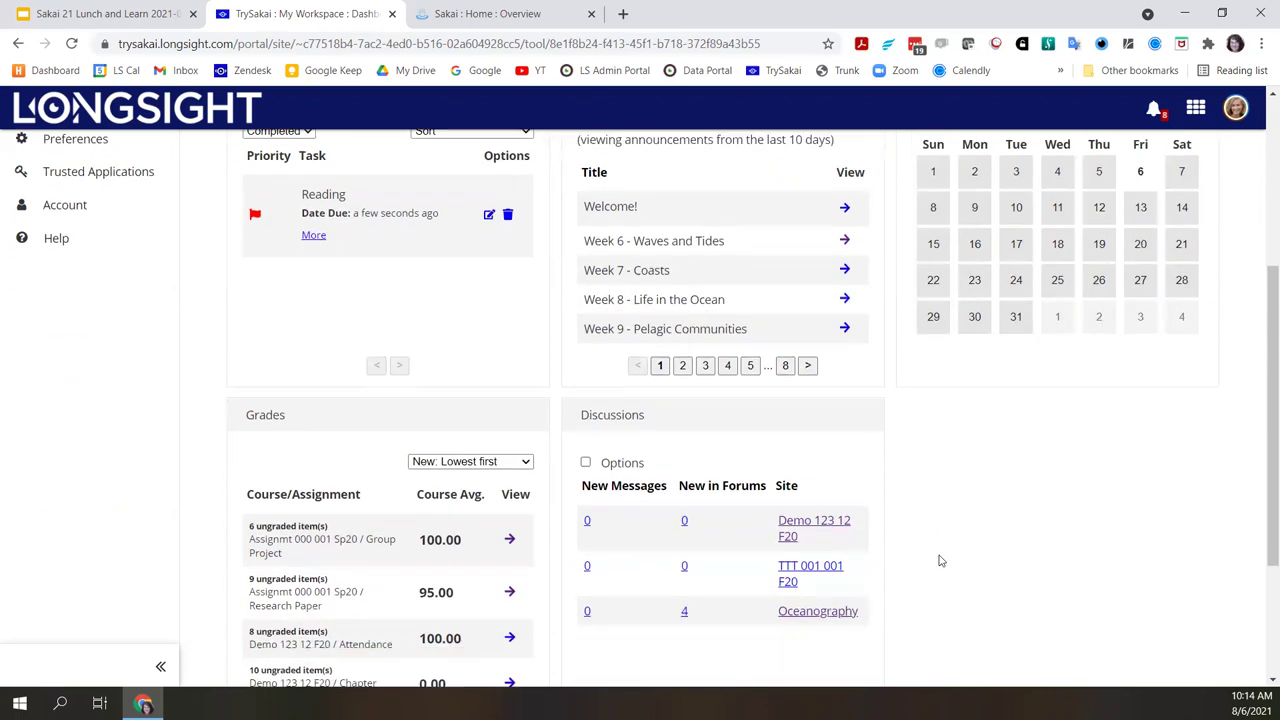
scroll(940, 560, up, 4)
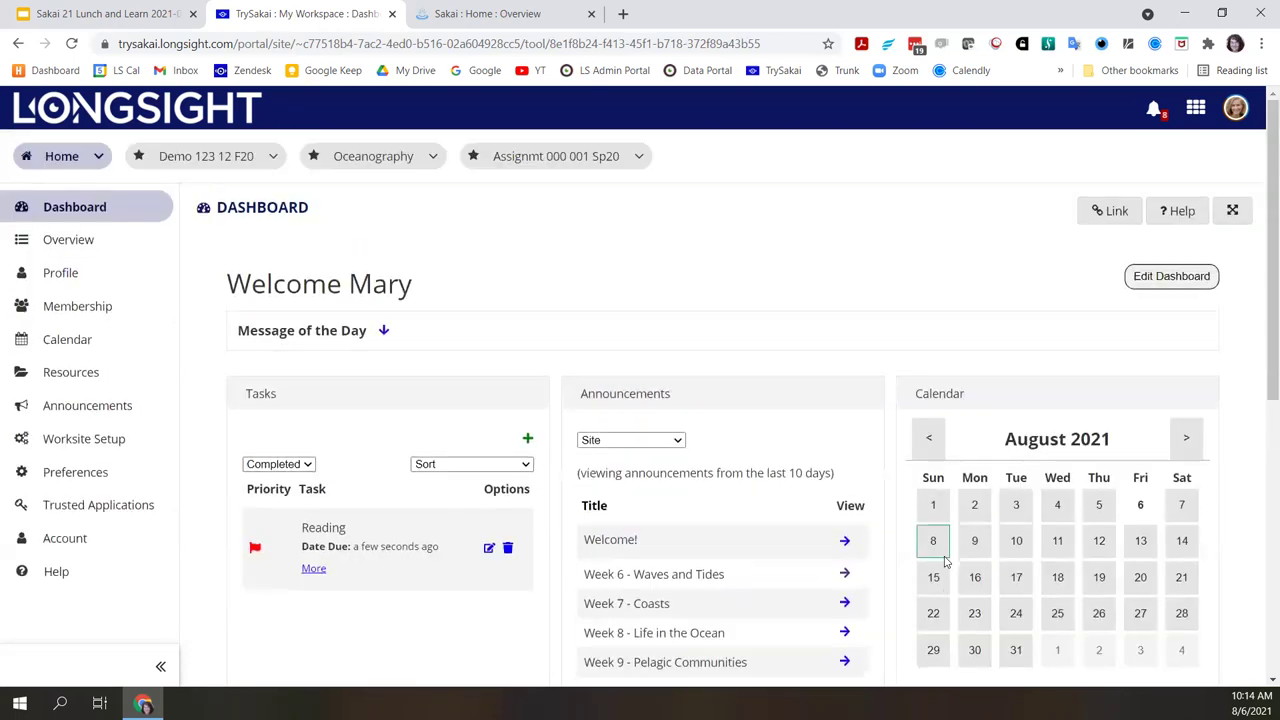
- Edit the Dashboard layout, swapping the Tasks widget with Calendar and removing the Announcements and Grades widgets
click(1167, 280)
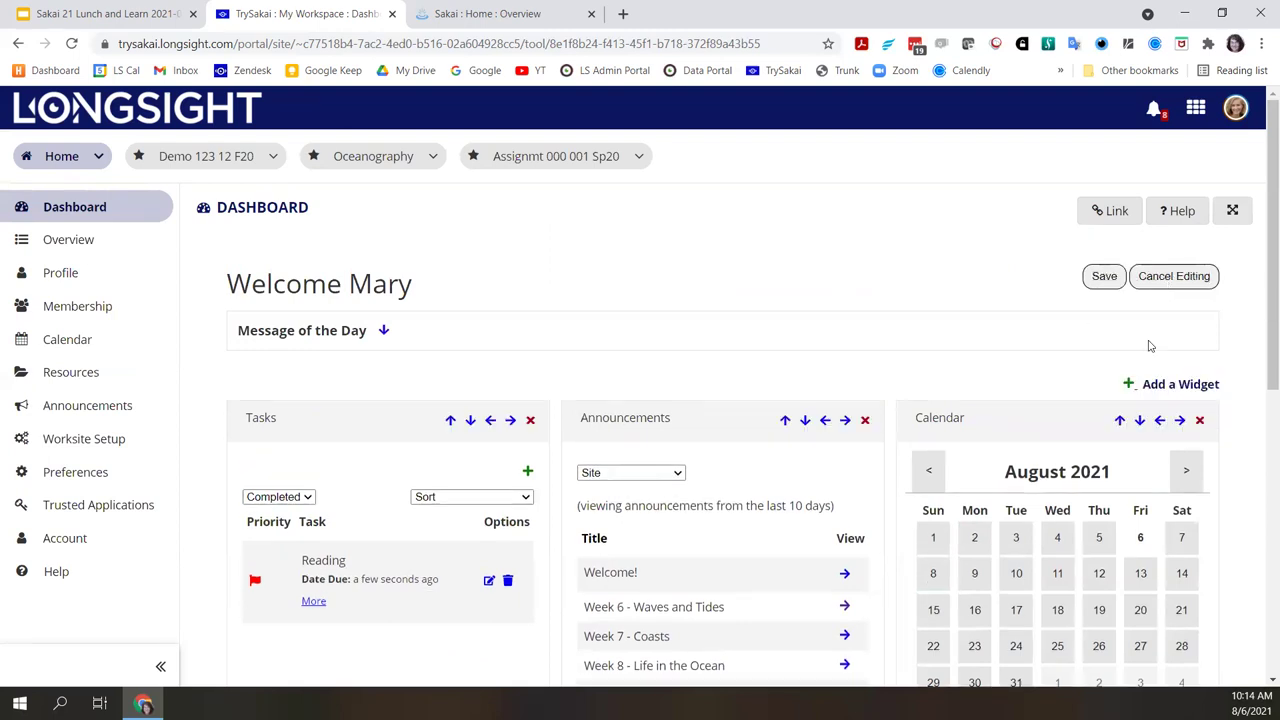
scroll(822, 340, down, 2)
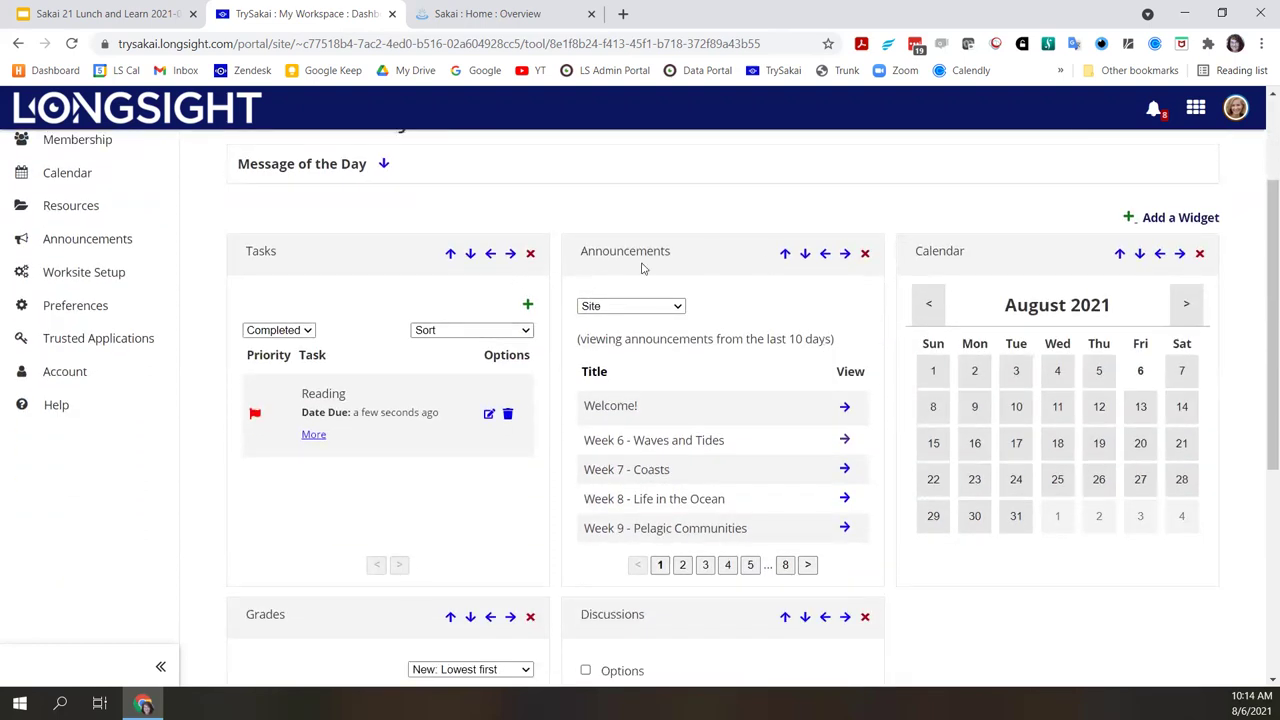
click(470, 253)
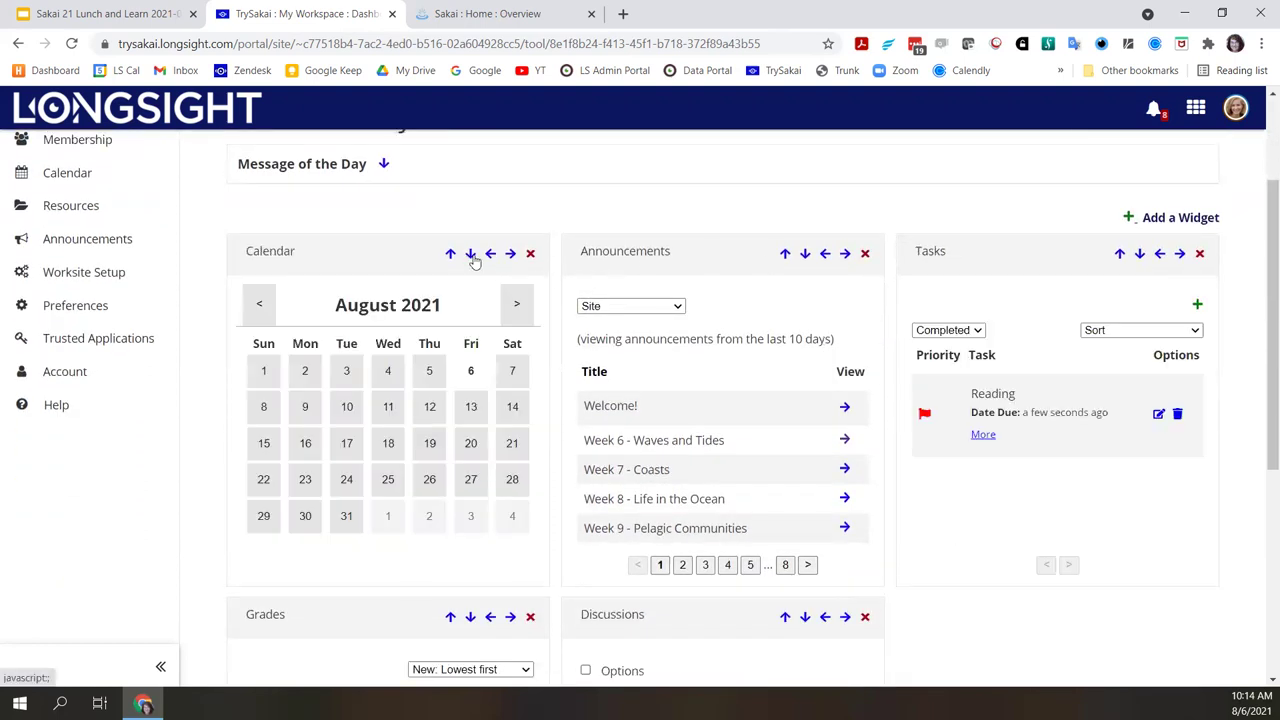
click(866, 254)
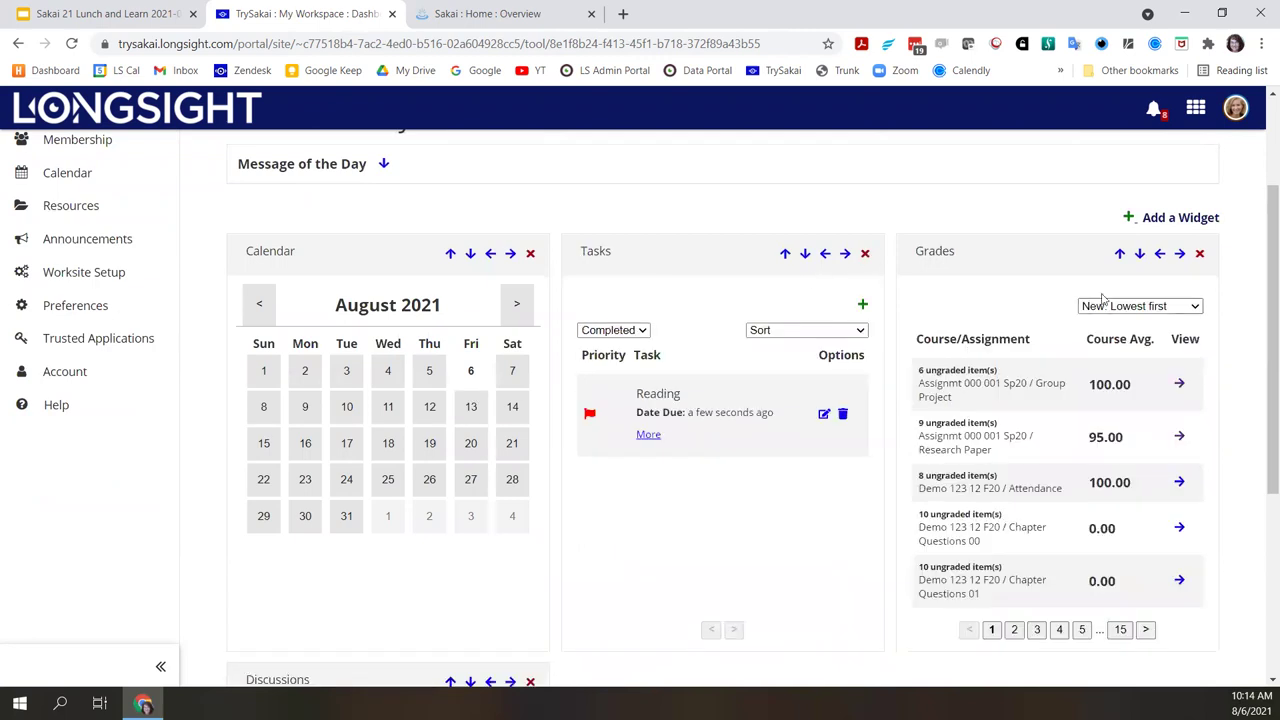
click(1200, 254)
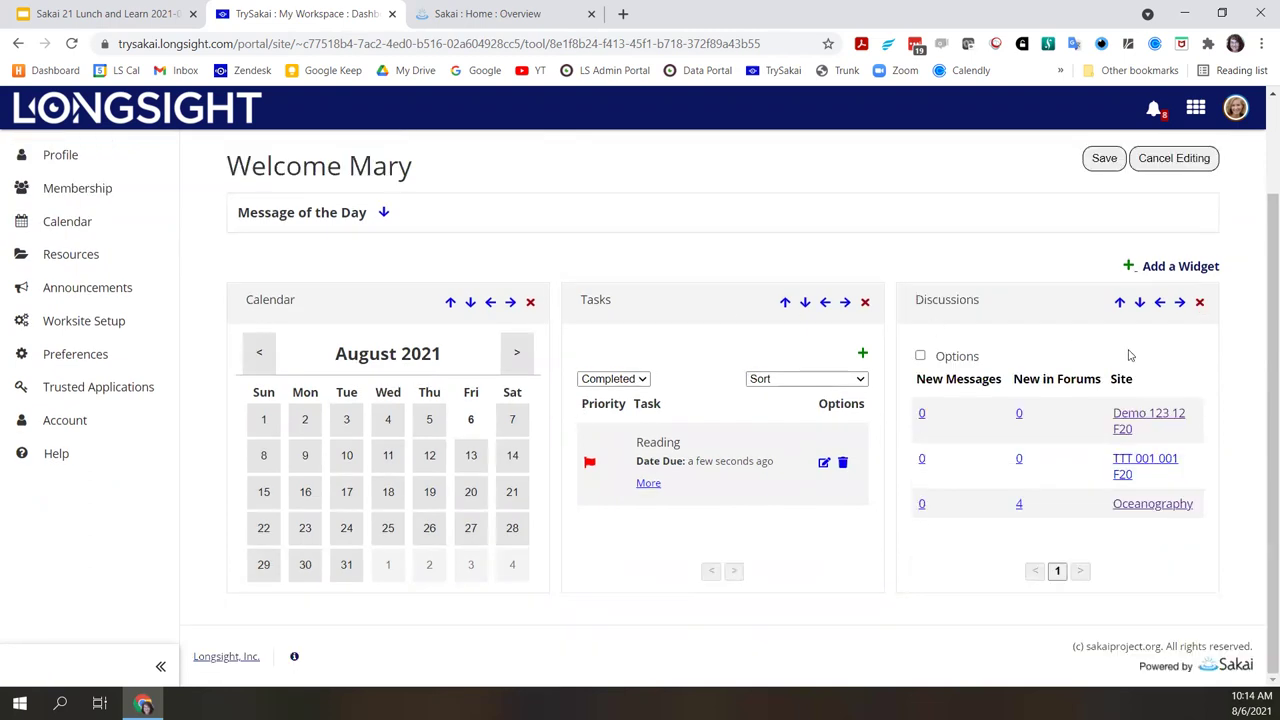
- Place the Discussions widget ahead of Tasks and save the Dashboard layout
click(1160, 302)
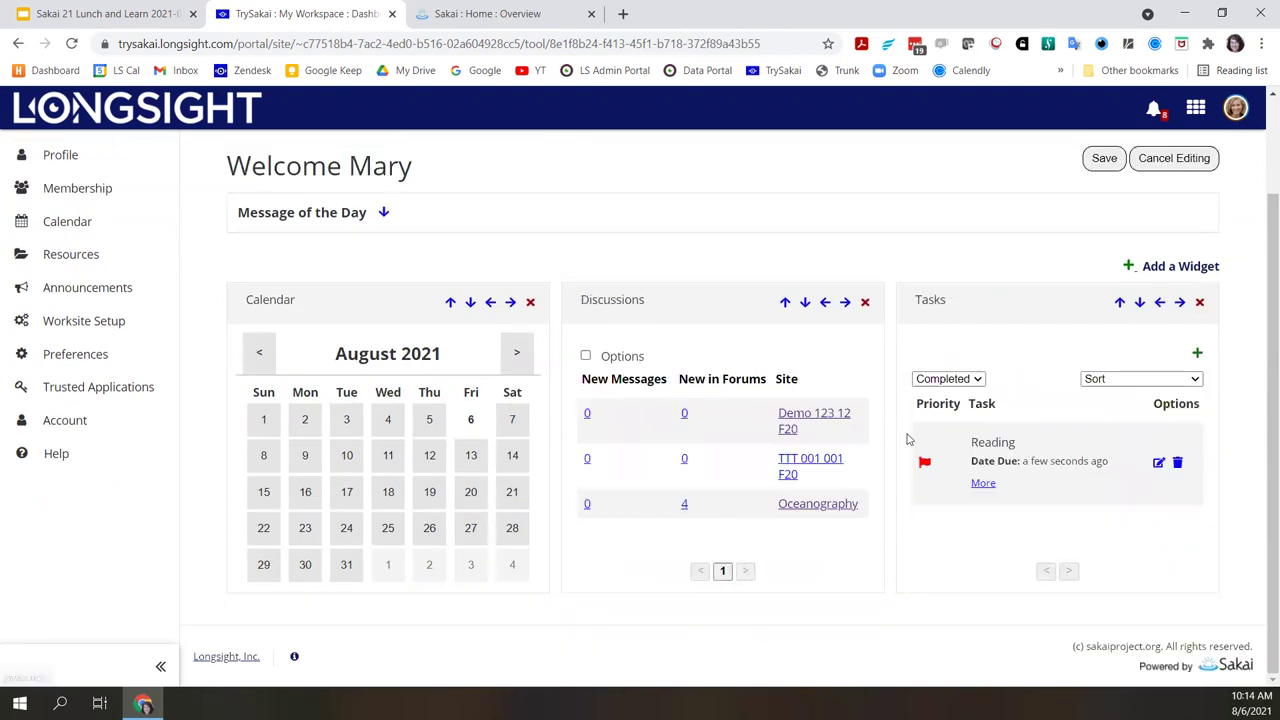
scroll(908, 438, up, 2)
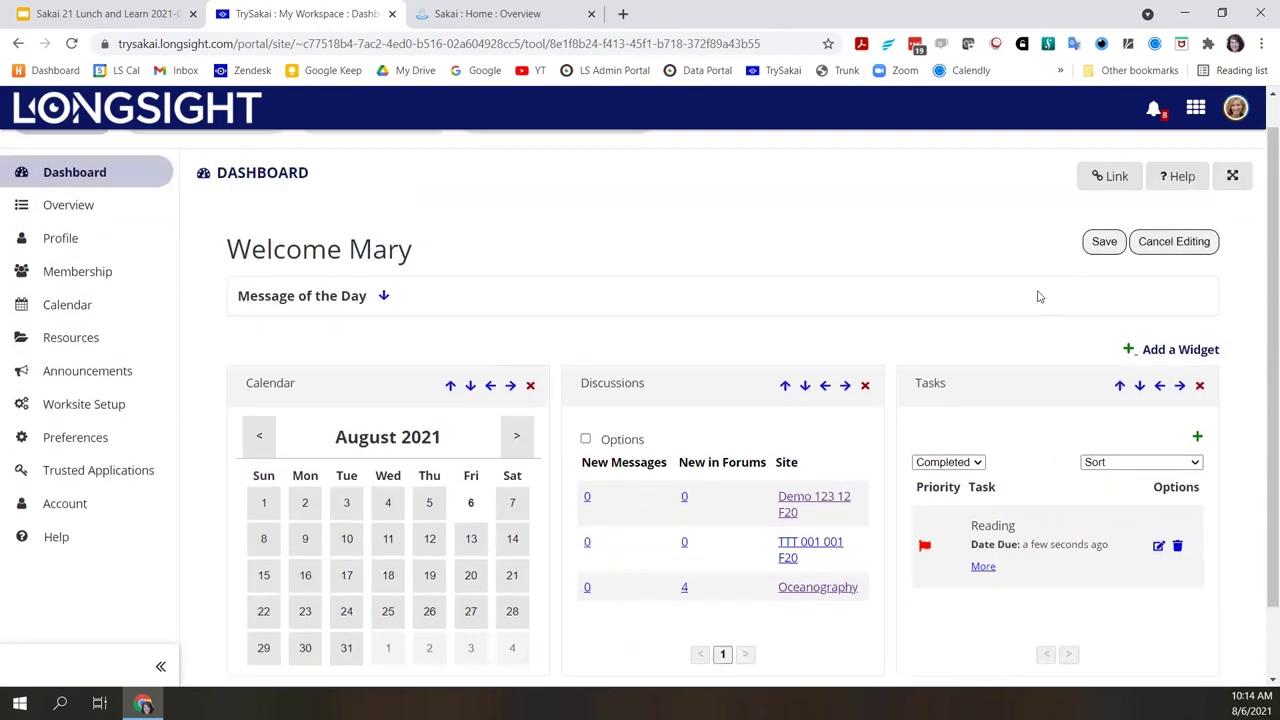
click(1103, 241)
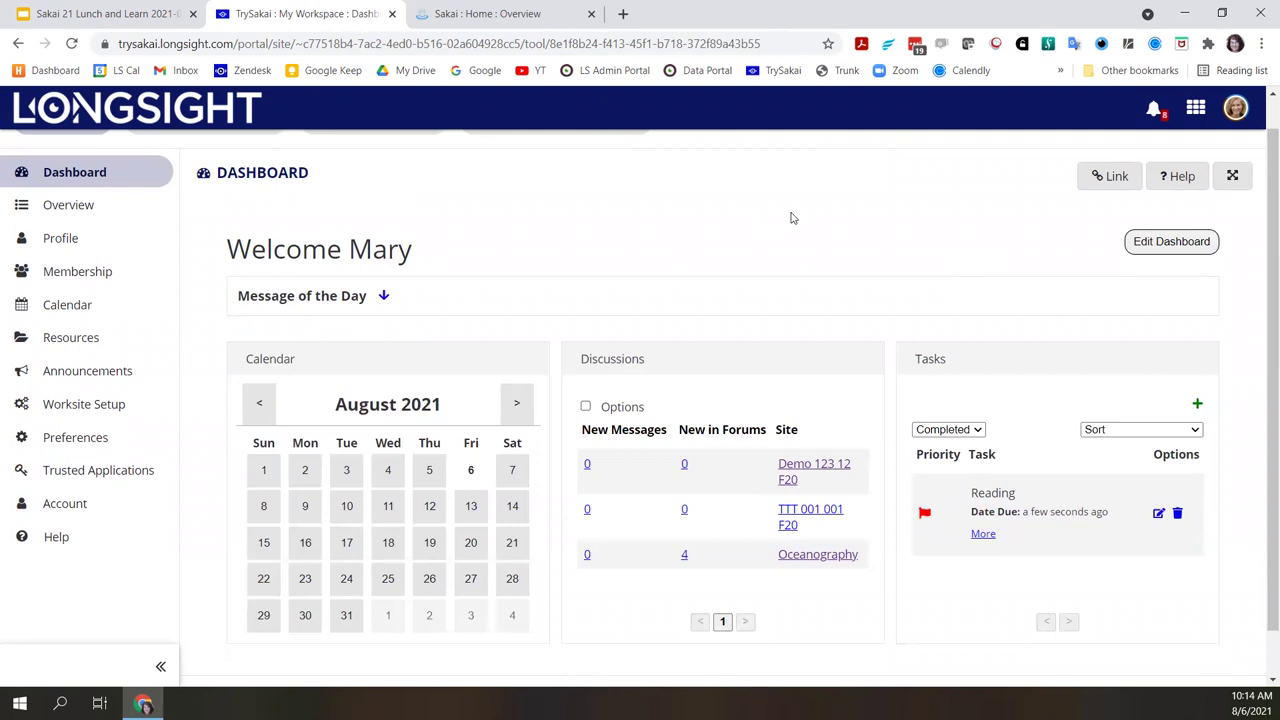
- Reopen the Dashboard for editing, add the Grades widget back and swap it with Discussions
click(1166, 244)
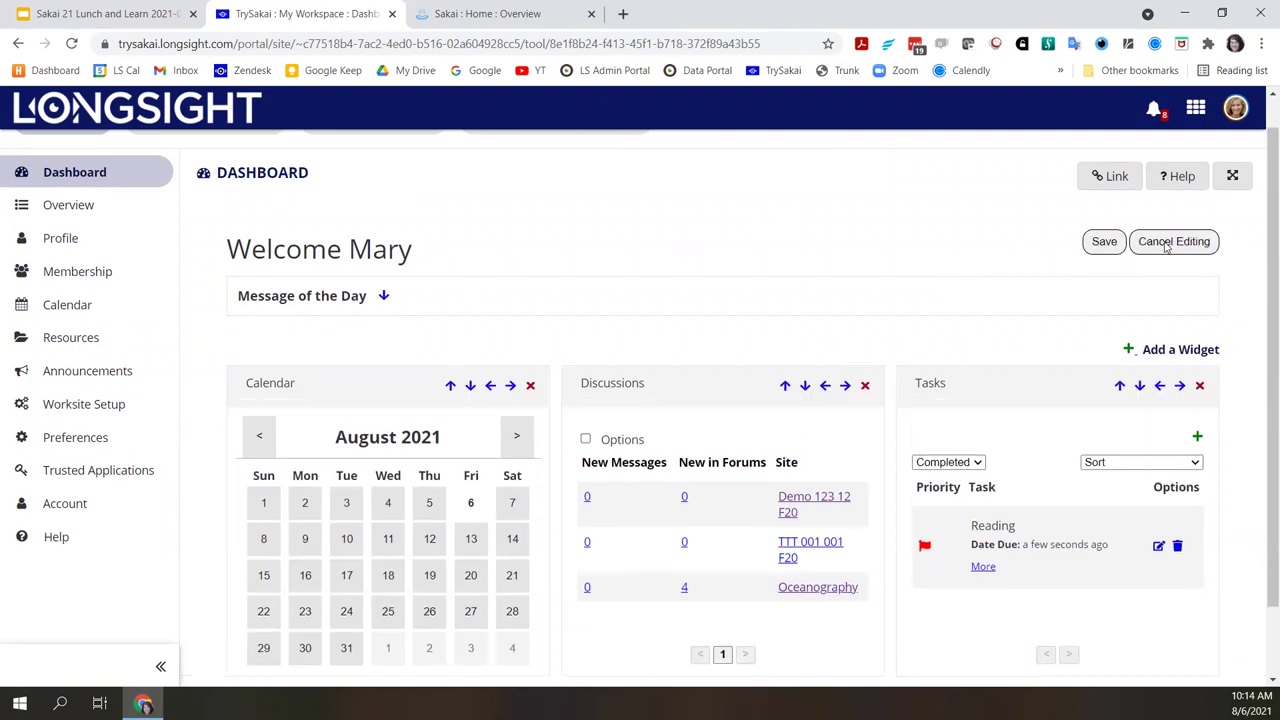
click(1133, 350)
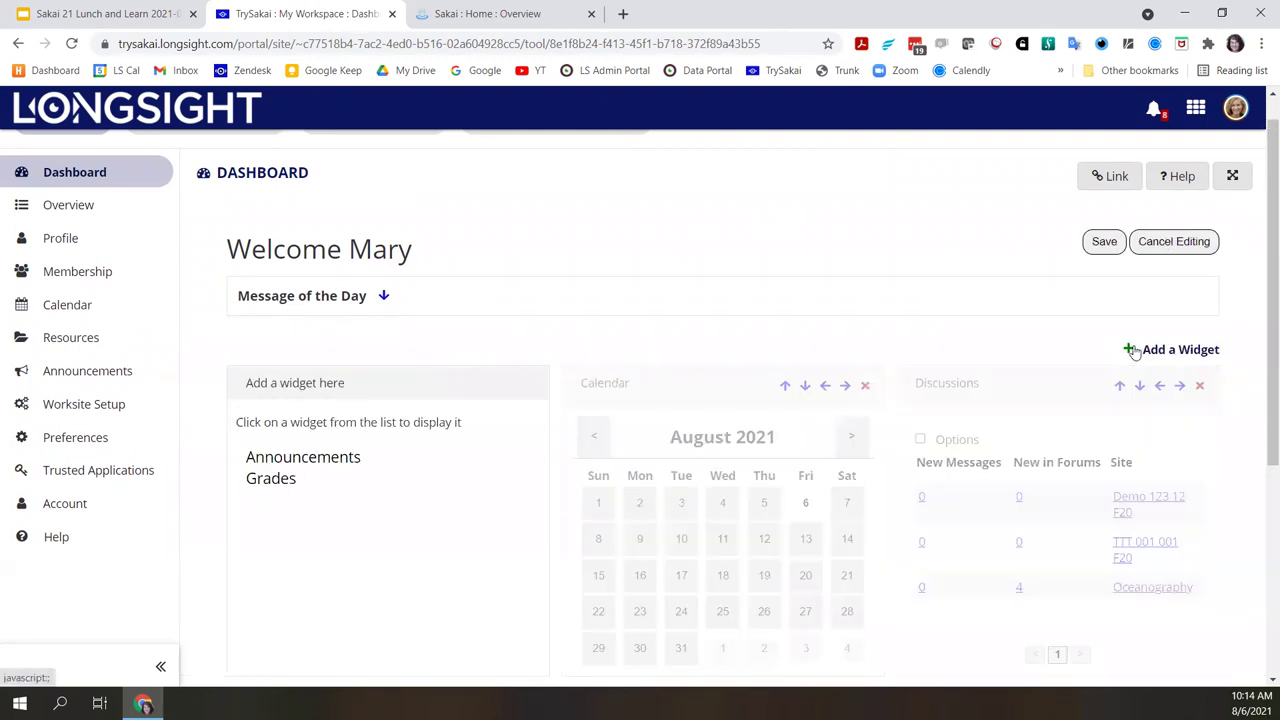
click(281, 484)
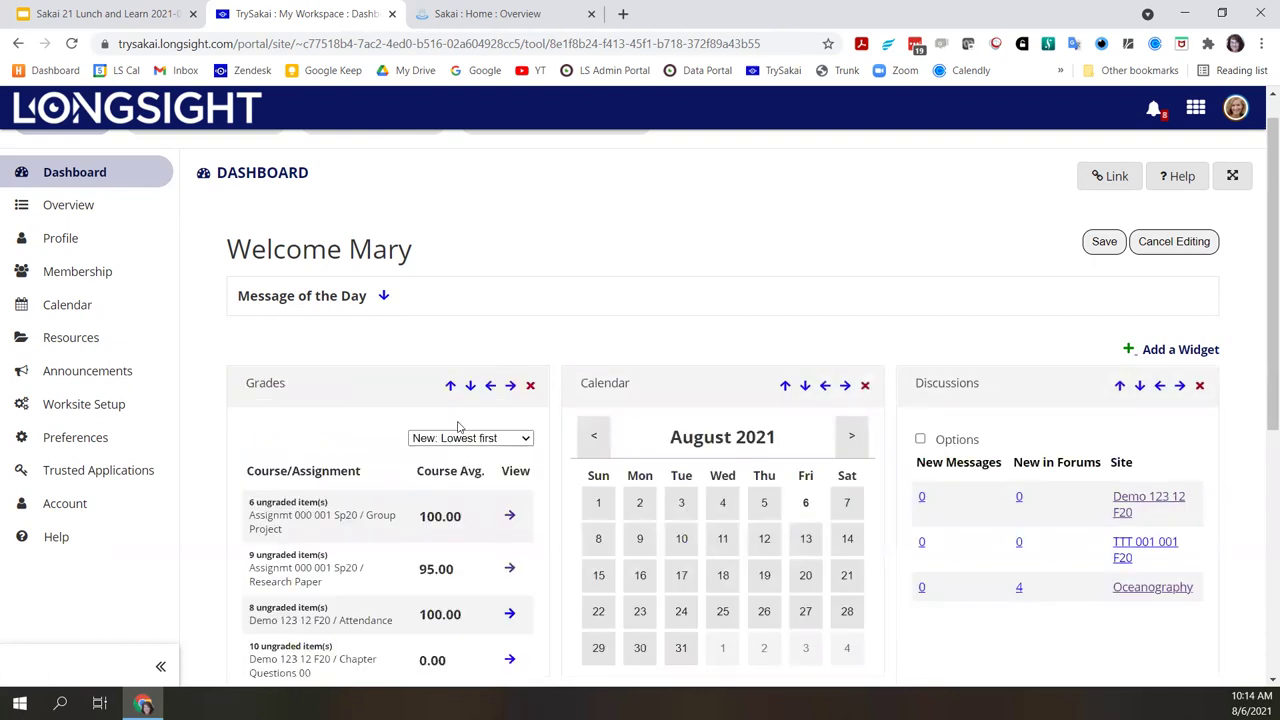
click(470, 385)
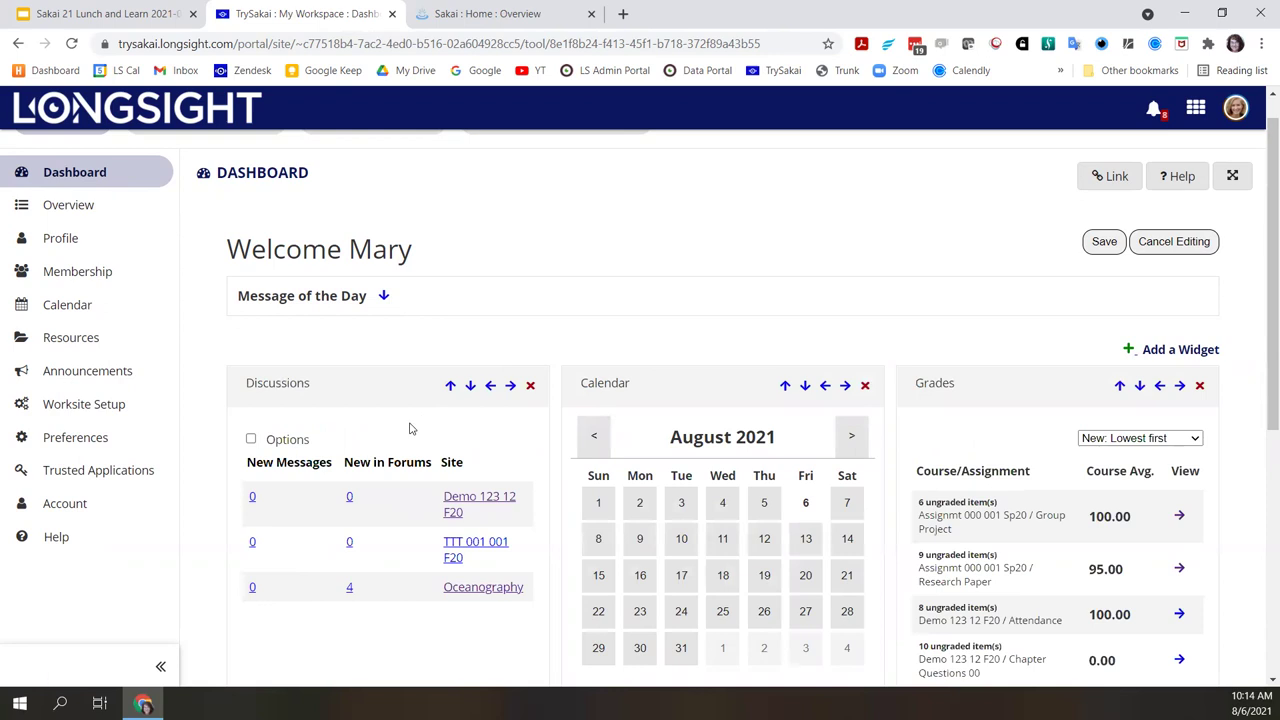
- Add the Announcements widget back to the Dashboard, save the layout and review the arrangement
click(1130, 349)
click(282, 457)
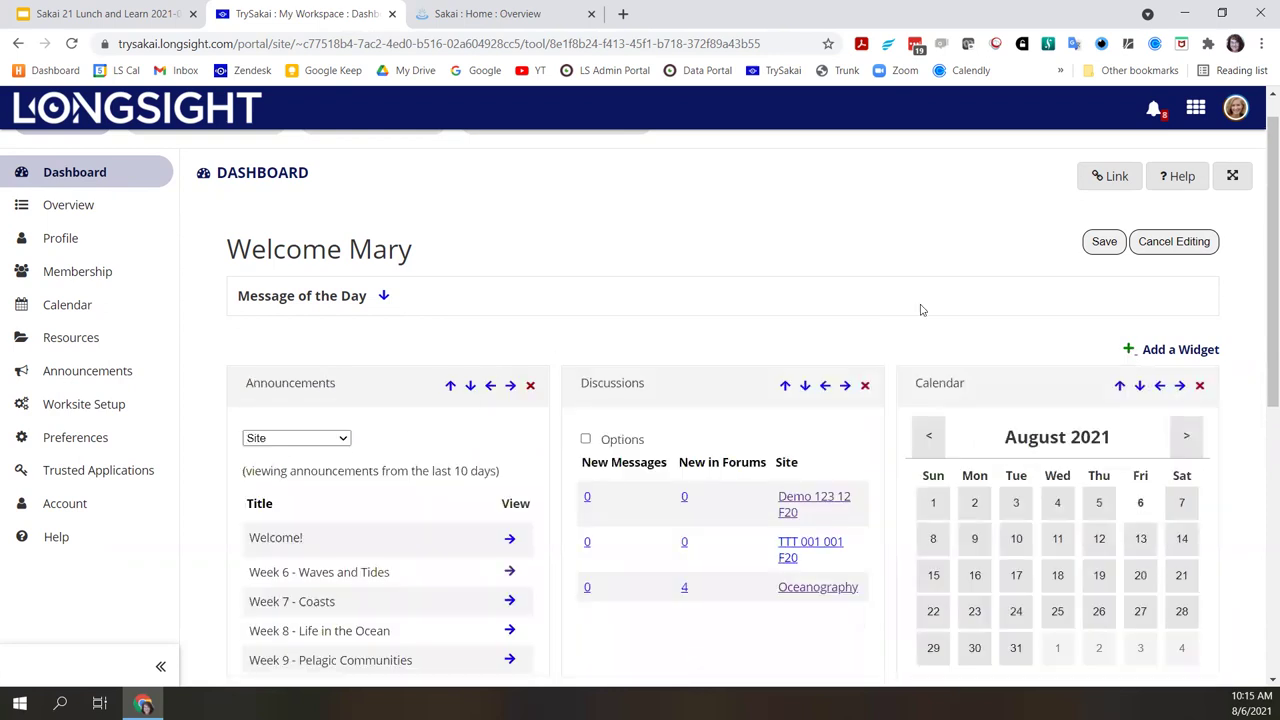
click(1102, 243)
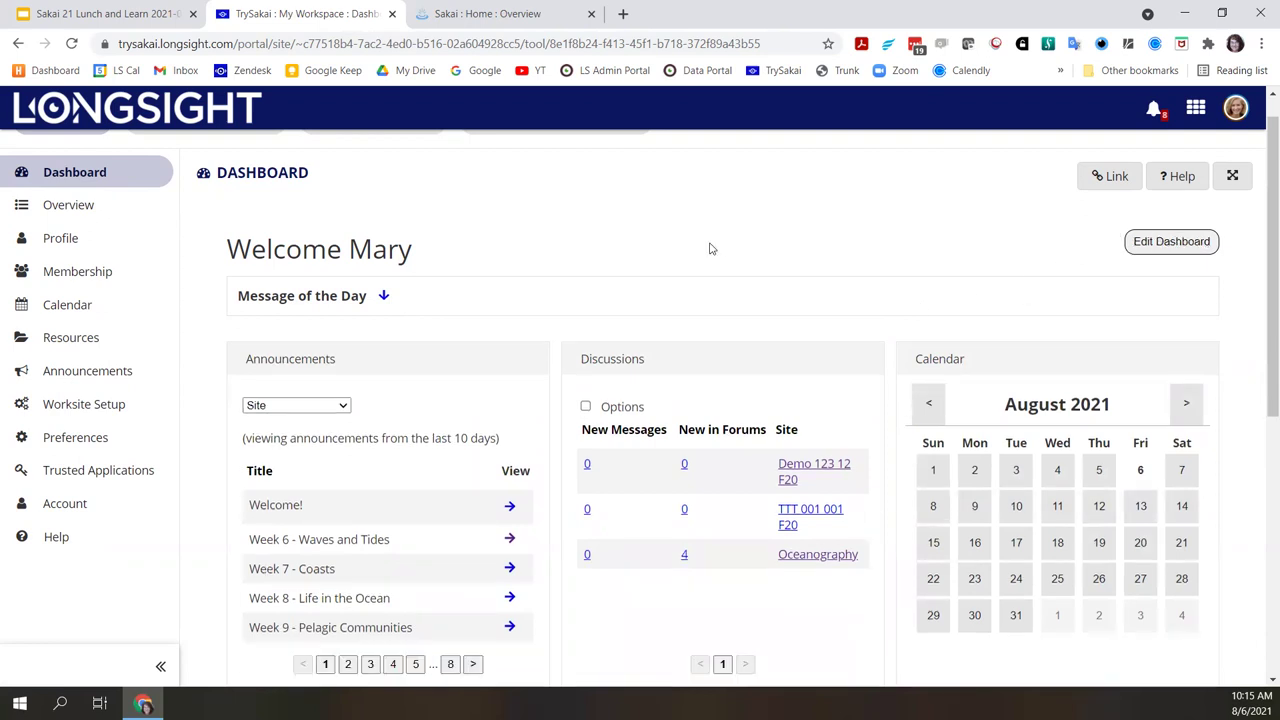
scroll(997, 491, down, 3)
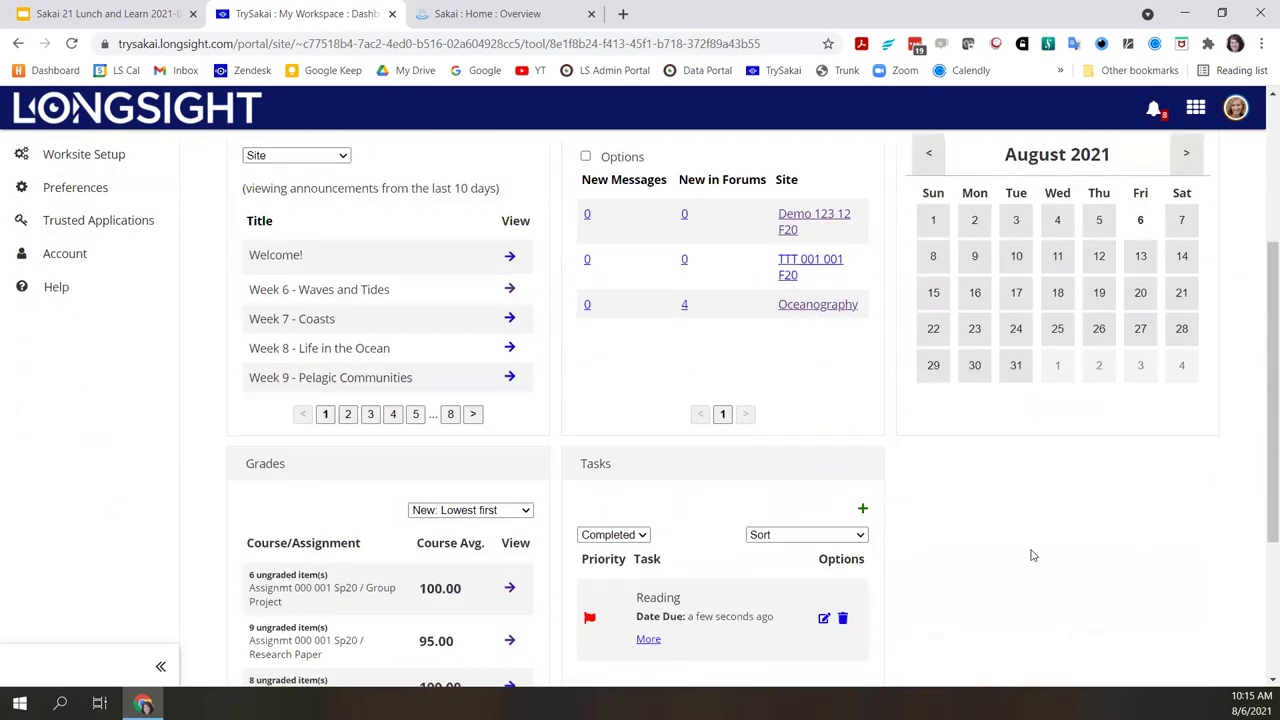
scroll(1033, 555, up, 3)
scroll(814, 343, up, 1)
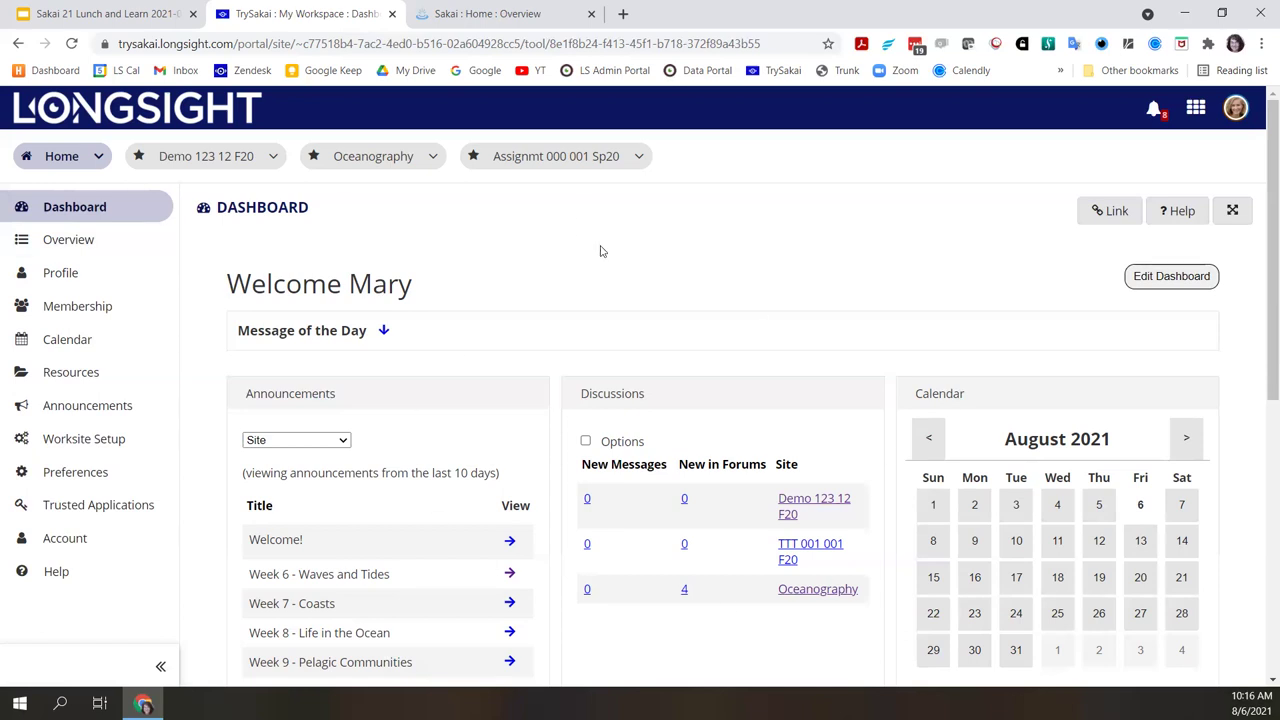
scroll(601, 251, down, 2)
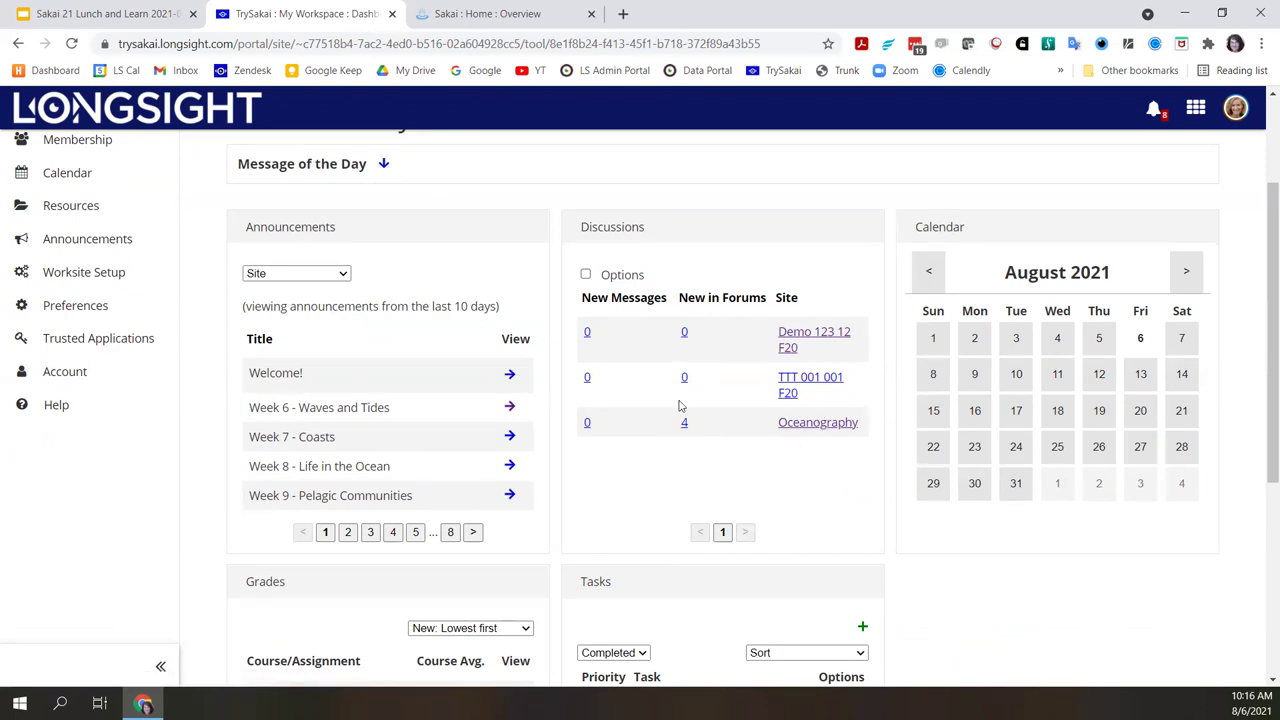
scroll(679, 475, up, 3)
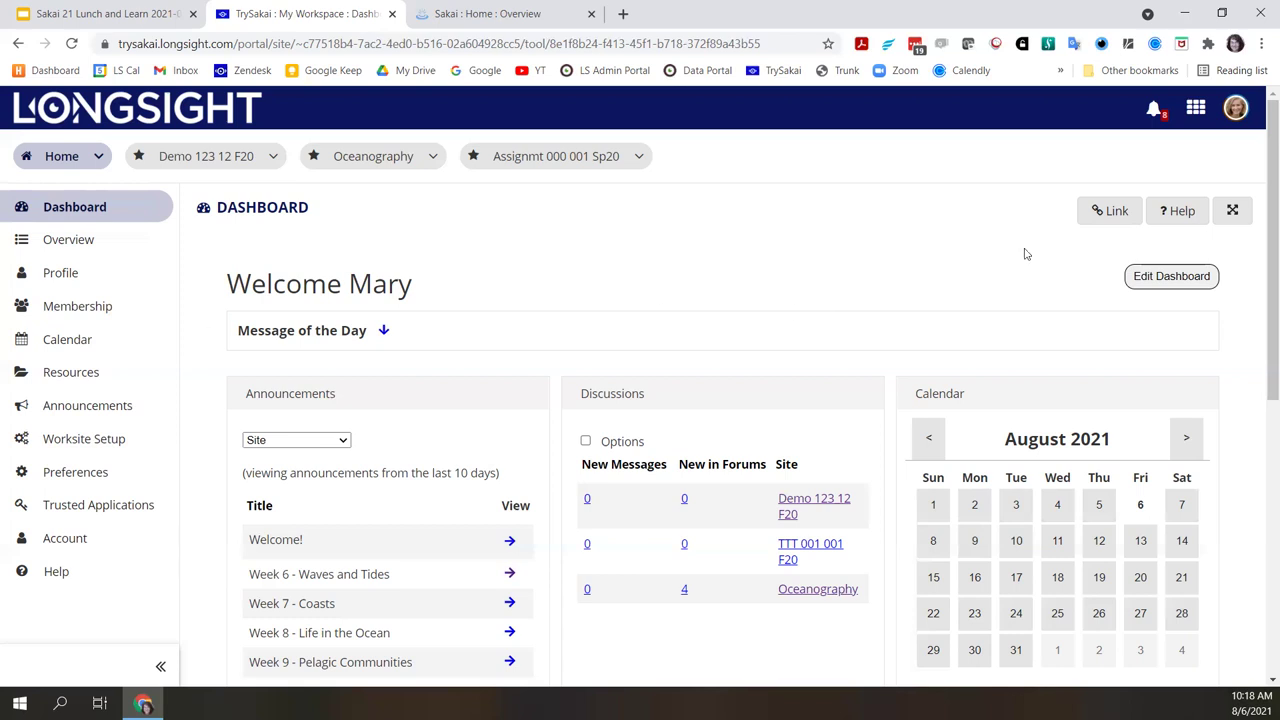
- Switch the account's theme preference to Dark Theme and update the preferences
click(1236, 110)
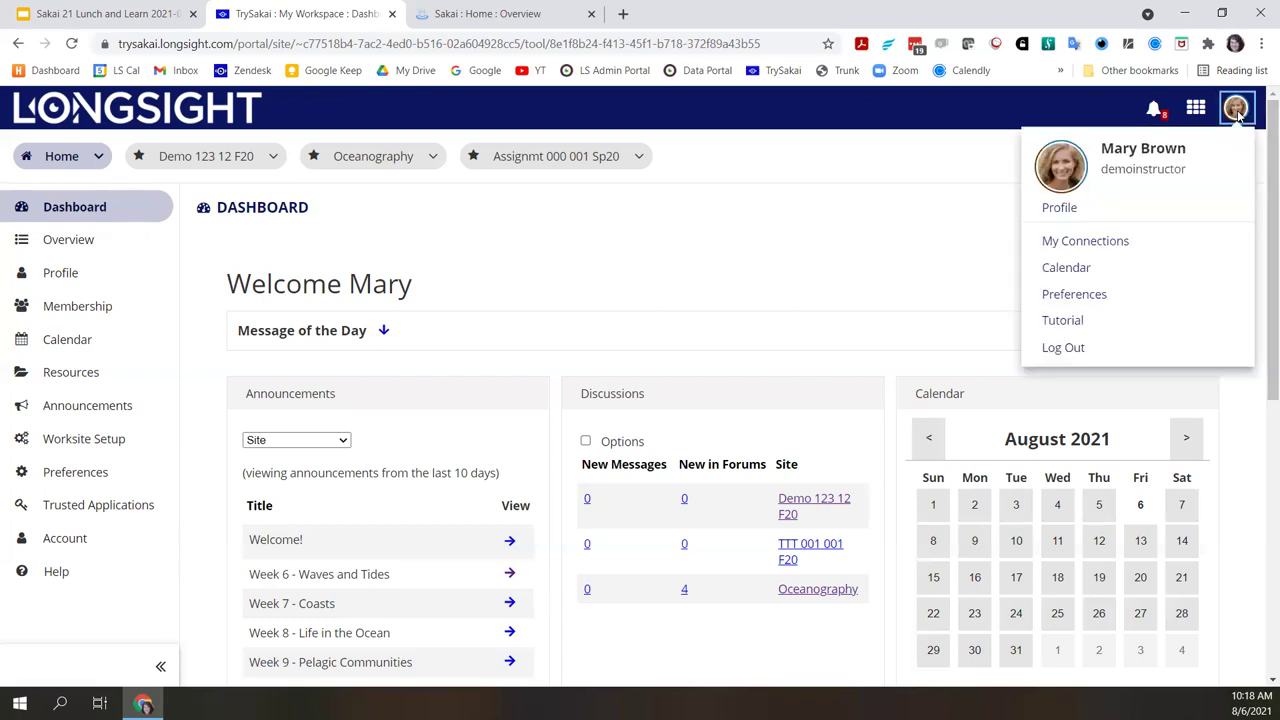
click(1045, 296)
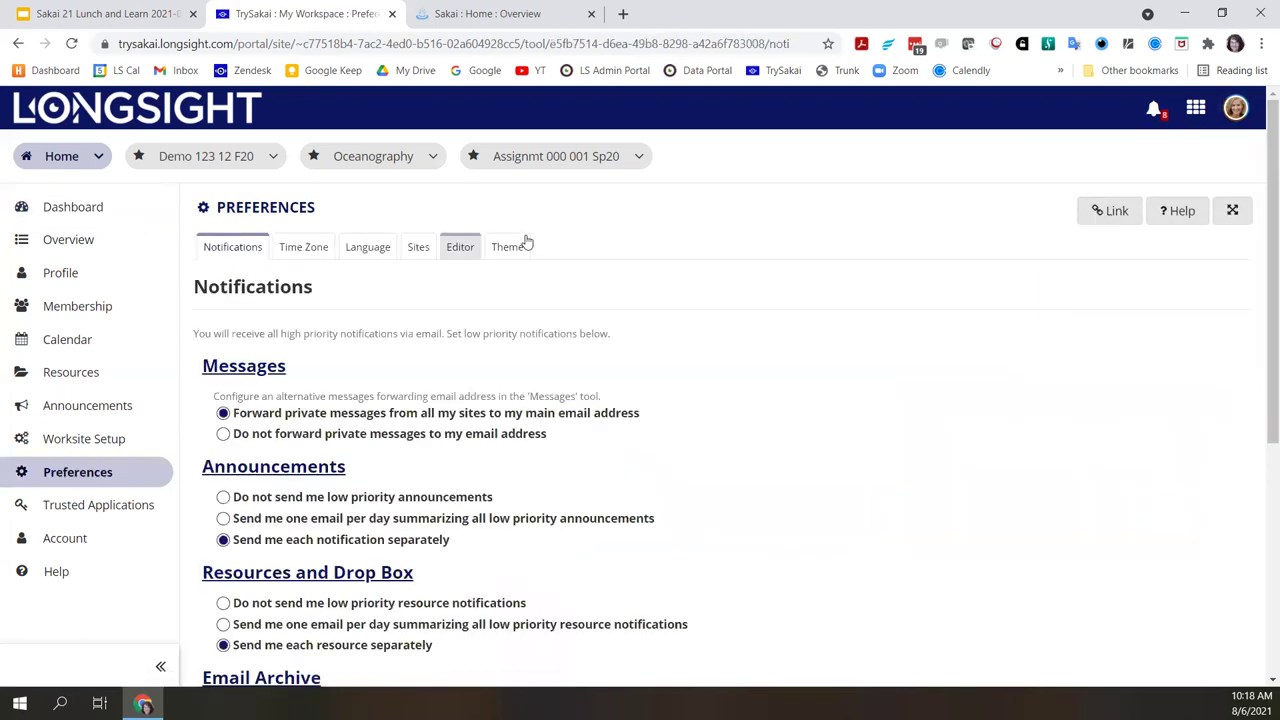
click(510, 248)
click(240, 377)
click(247, 414)
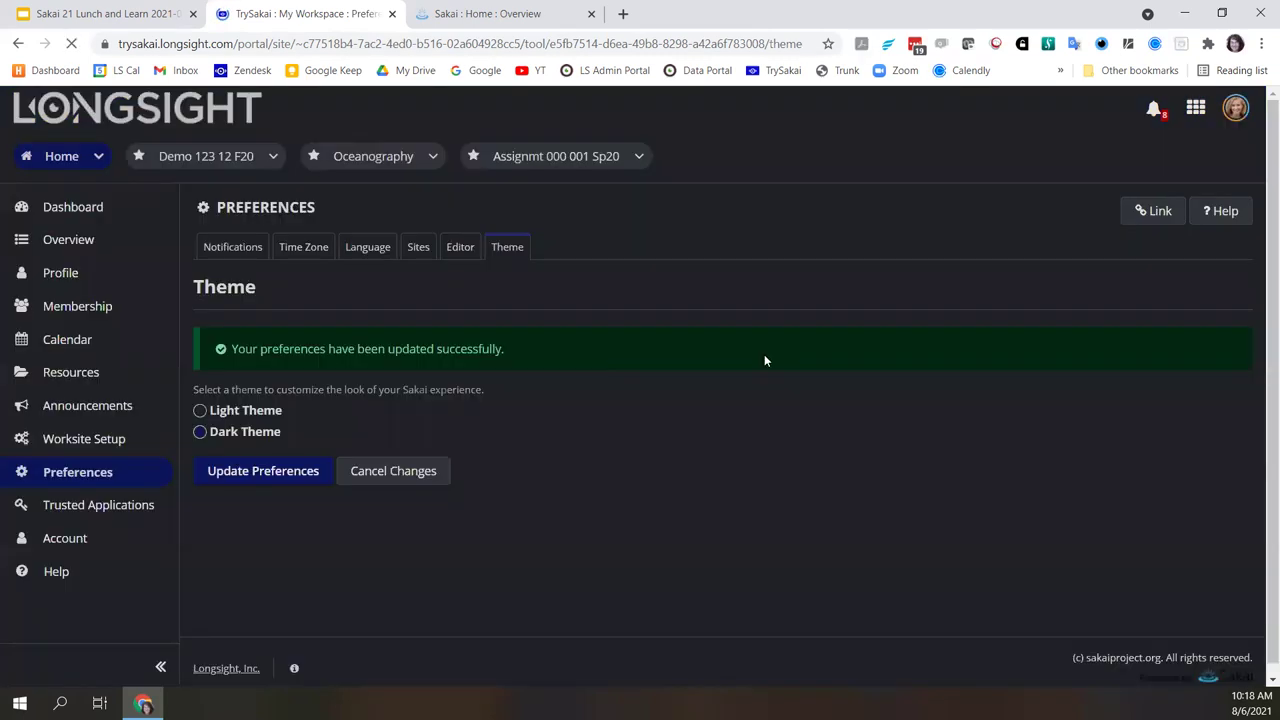
- Examine how the home Dashboard widgets, the Overview page and the profile menu look in the Dark Theme
click(80, 208)
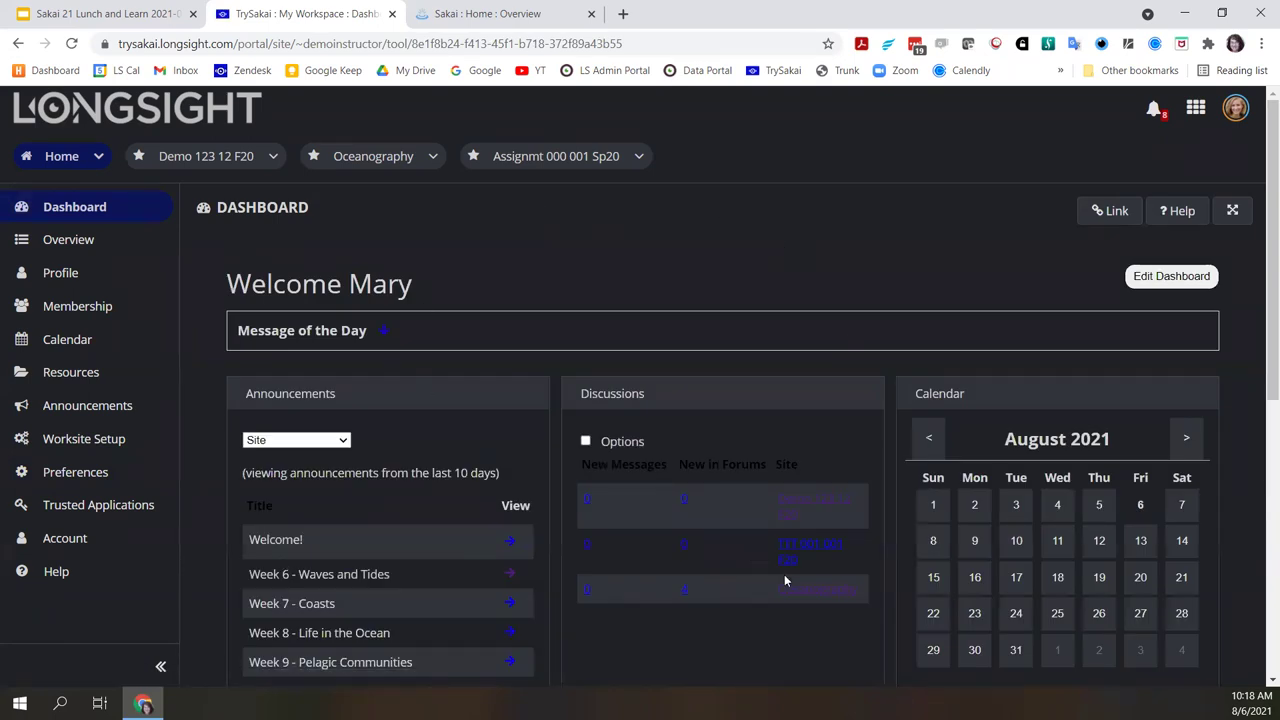
scroll(784, 574, down, 5)
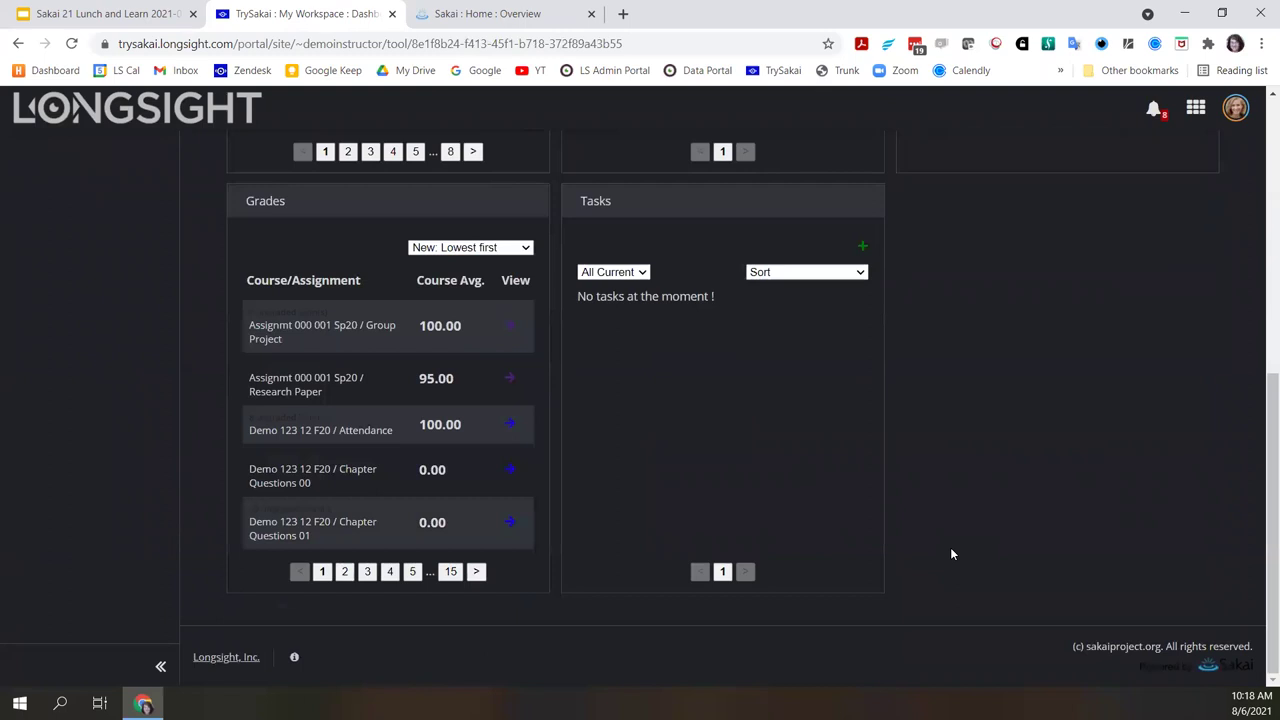
scroll(951, 549, up, 6)
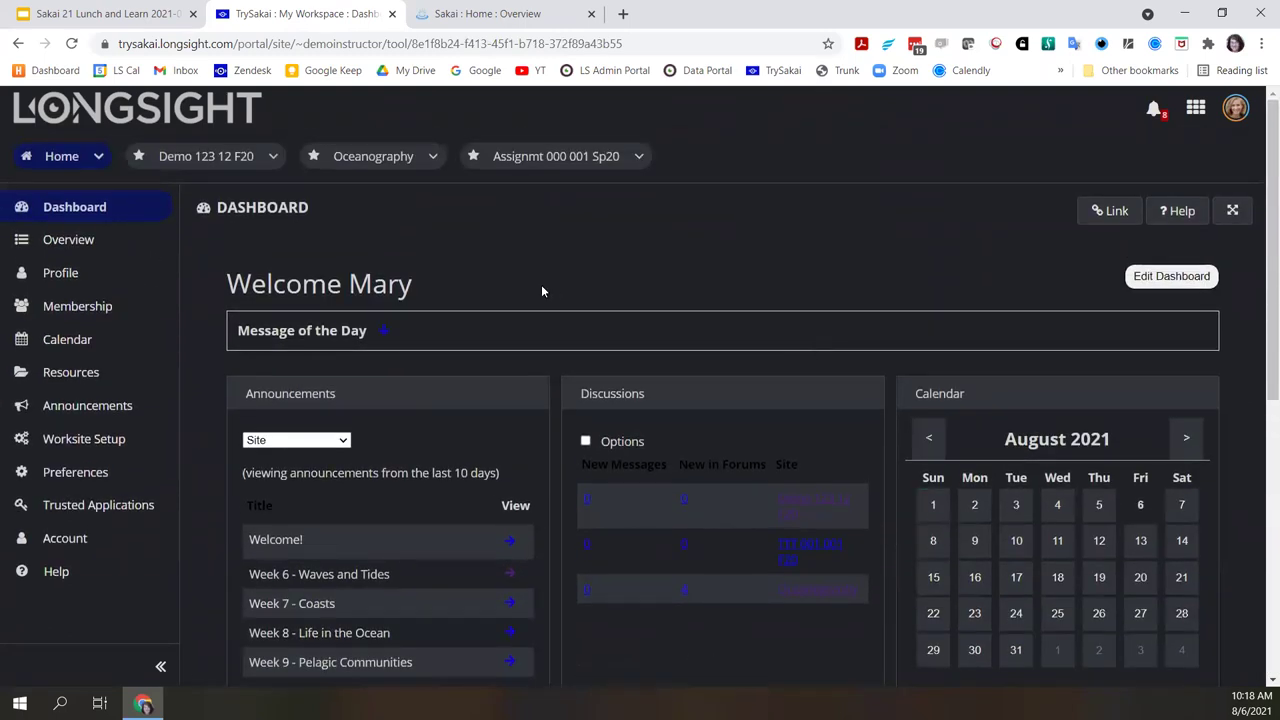
scroll(877, 380, down, 4)
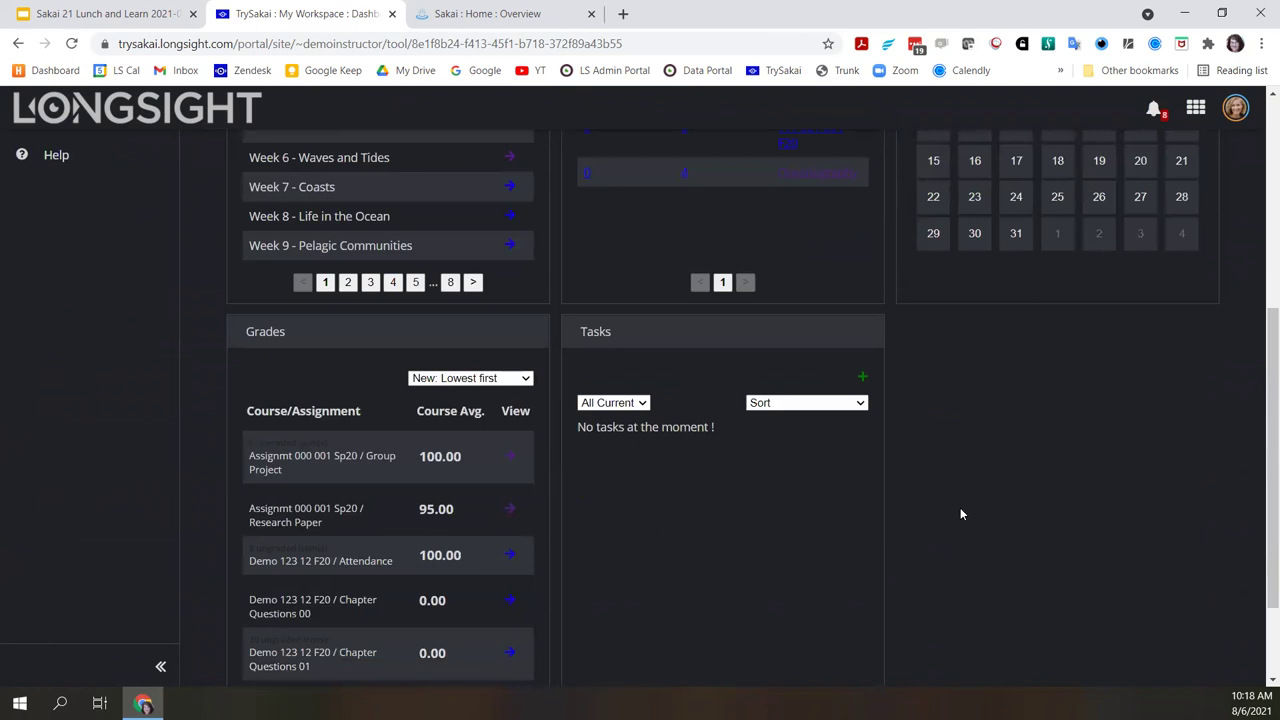
scroll(963, 521, up, 4)
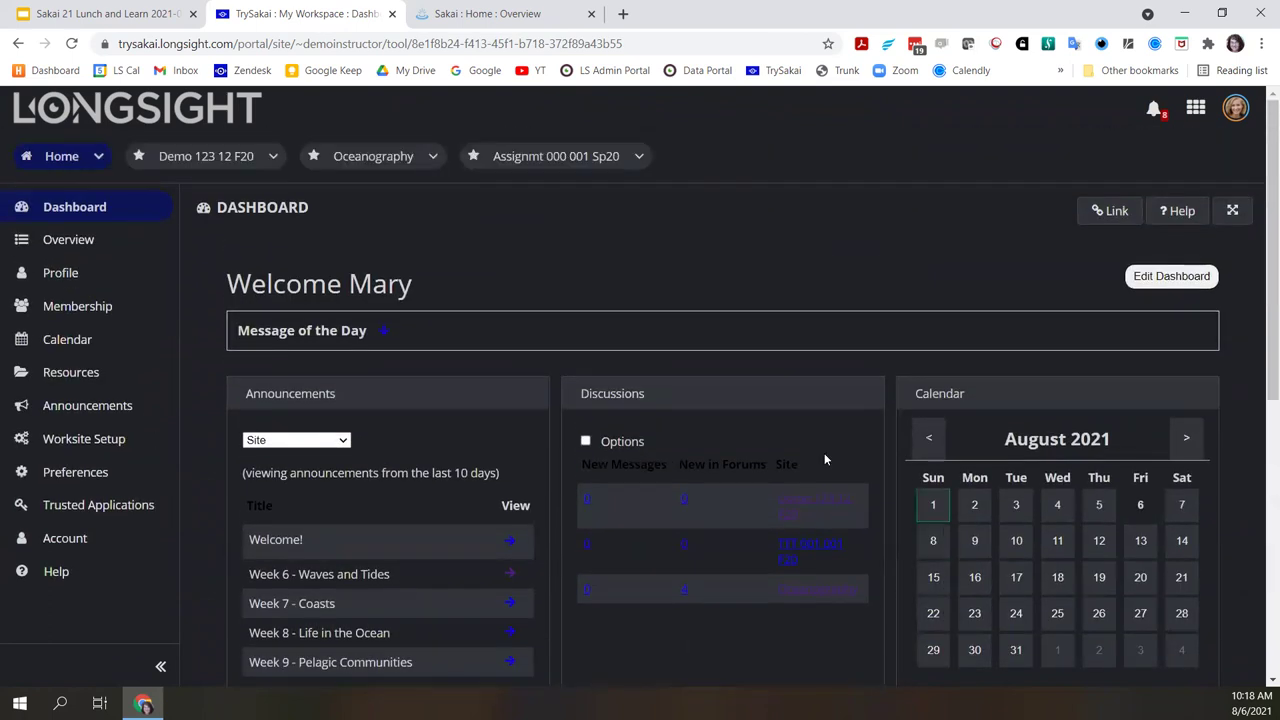
click(70, 240)
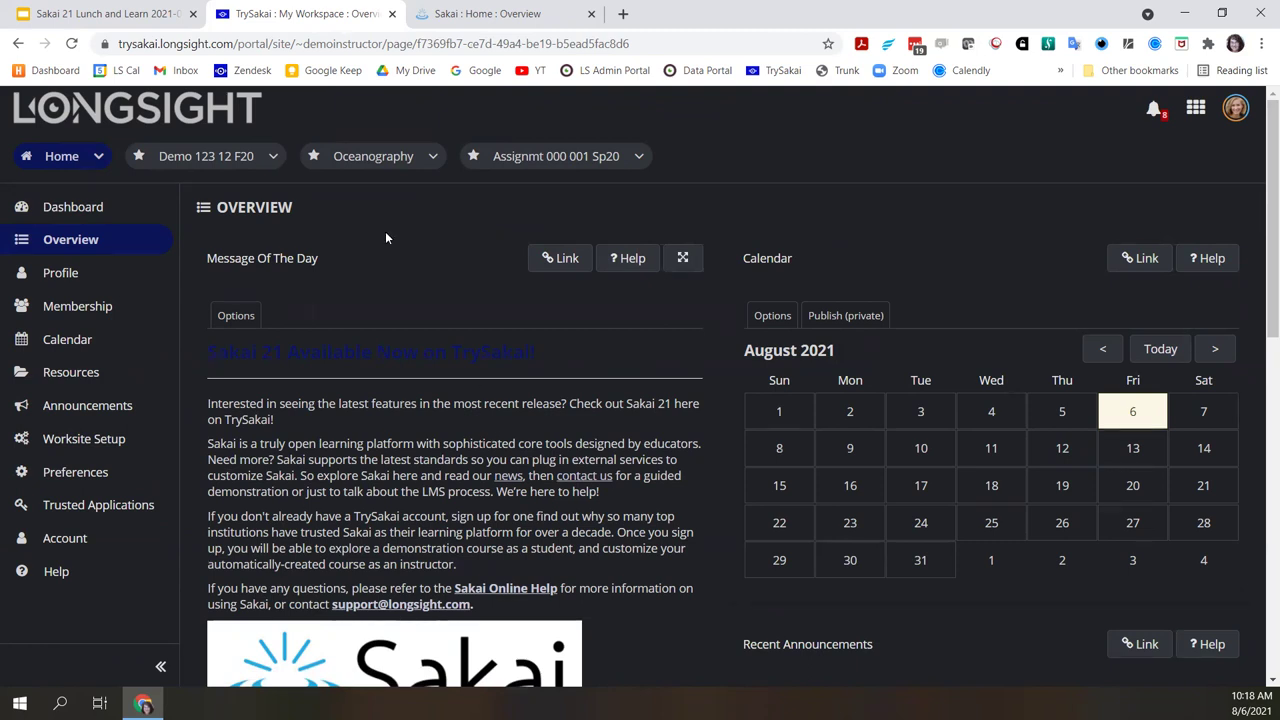
click(1236, 108)
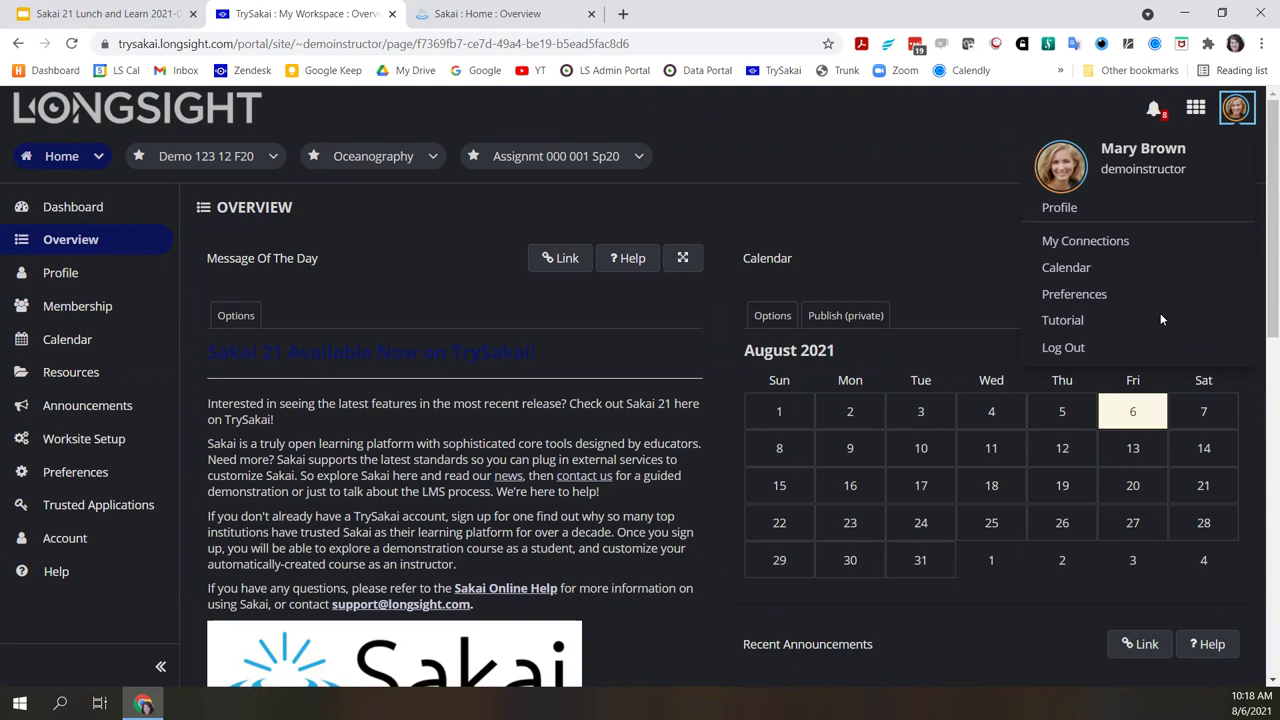
click(798, 164)
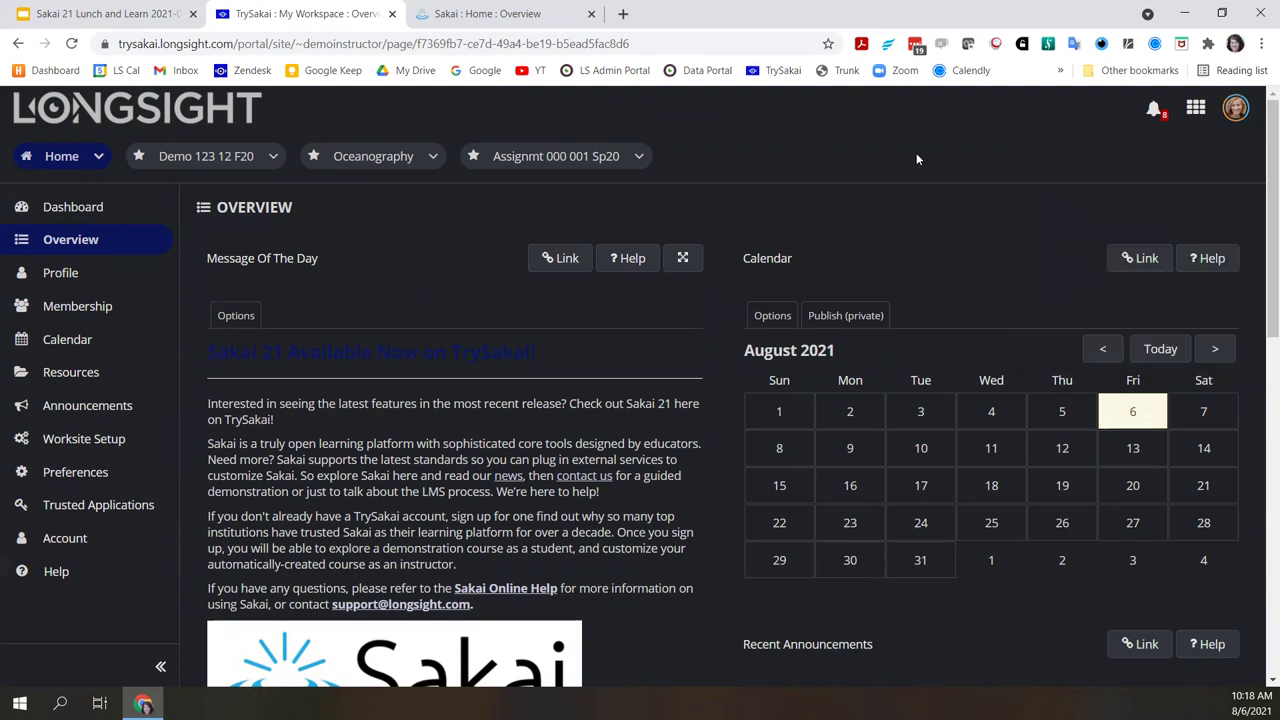
- Switch to the Google Slides presentation and show the "Dashboard - Widget Options" slide full screen
click(104, 14)
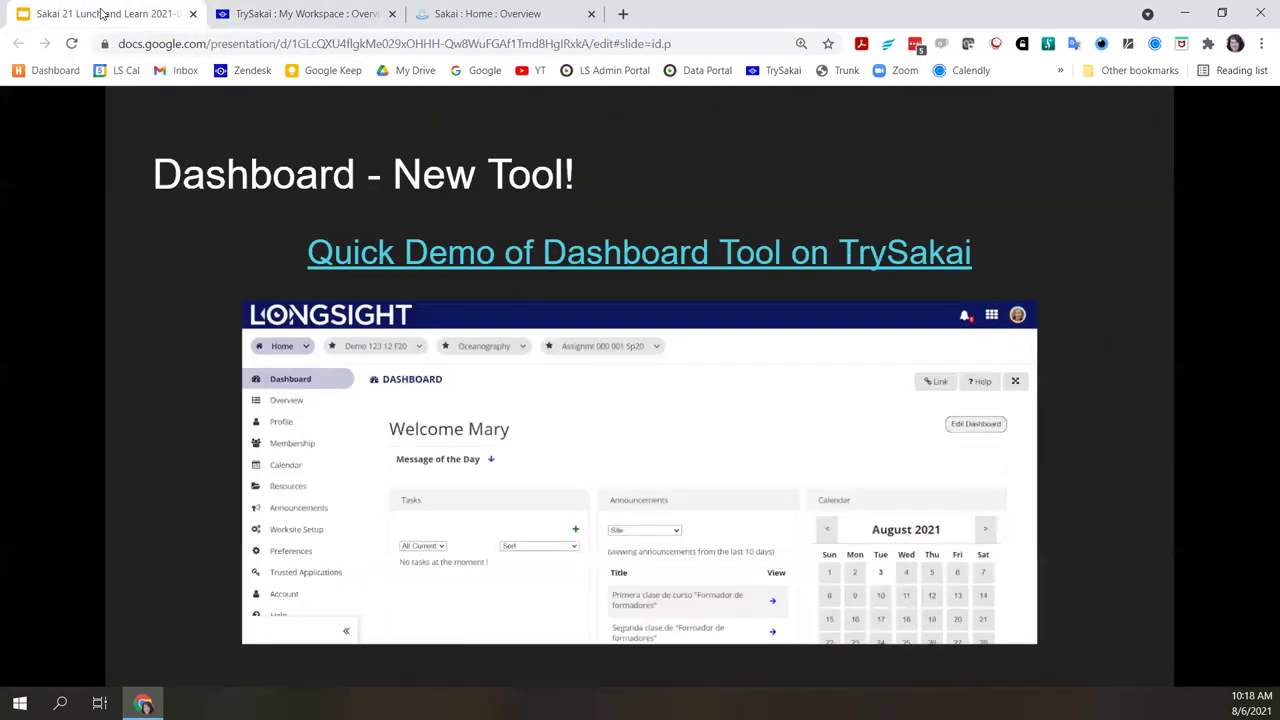
click(157, 448)
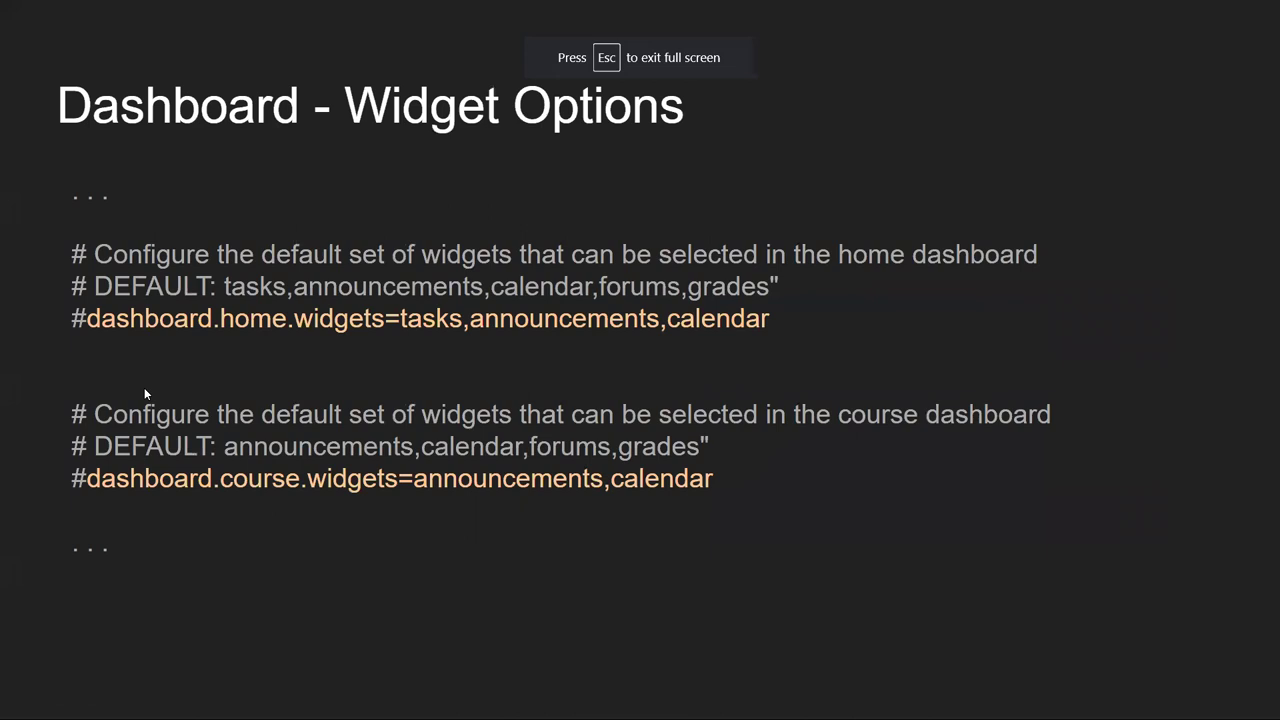
key(Left)
key(Right)
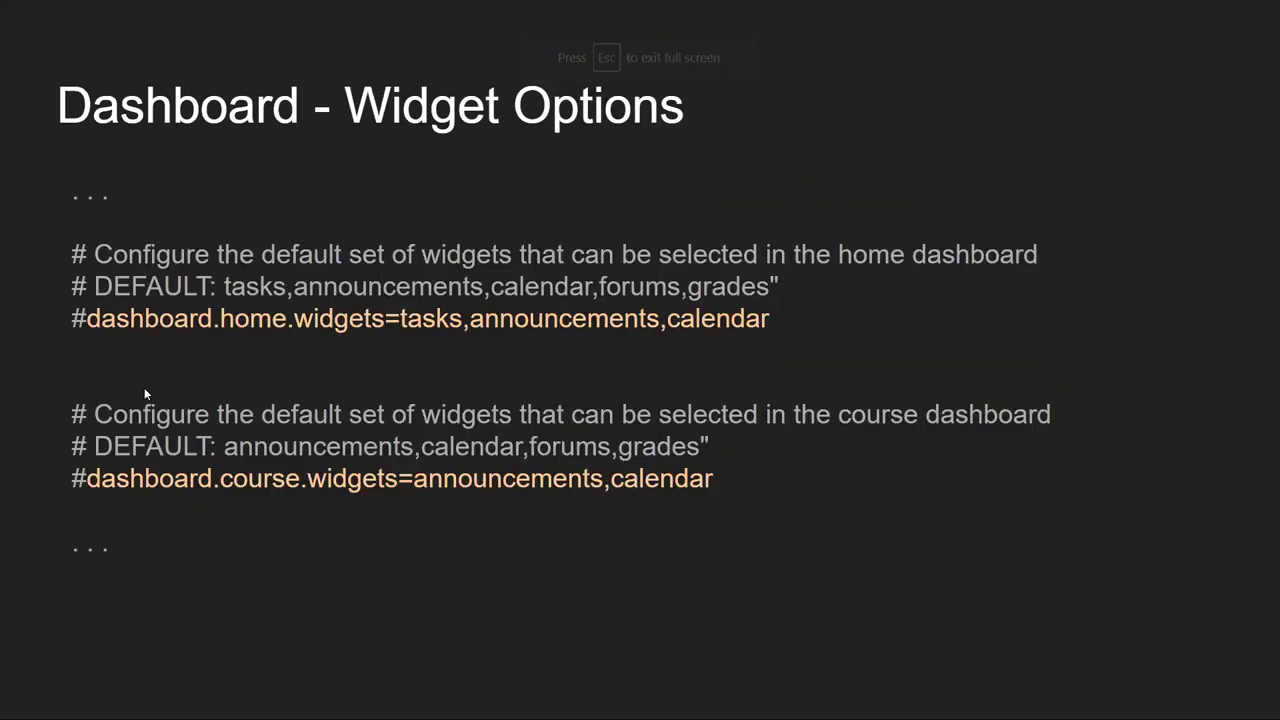
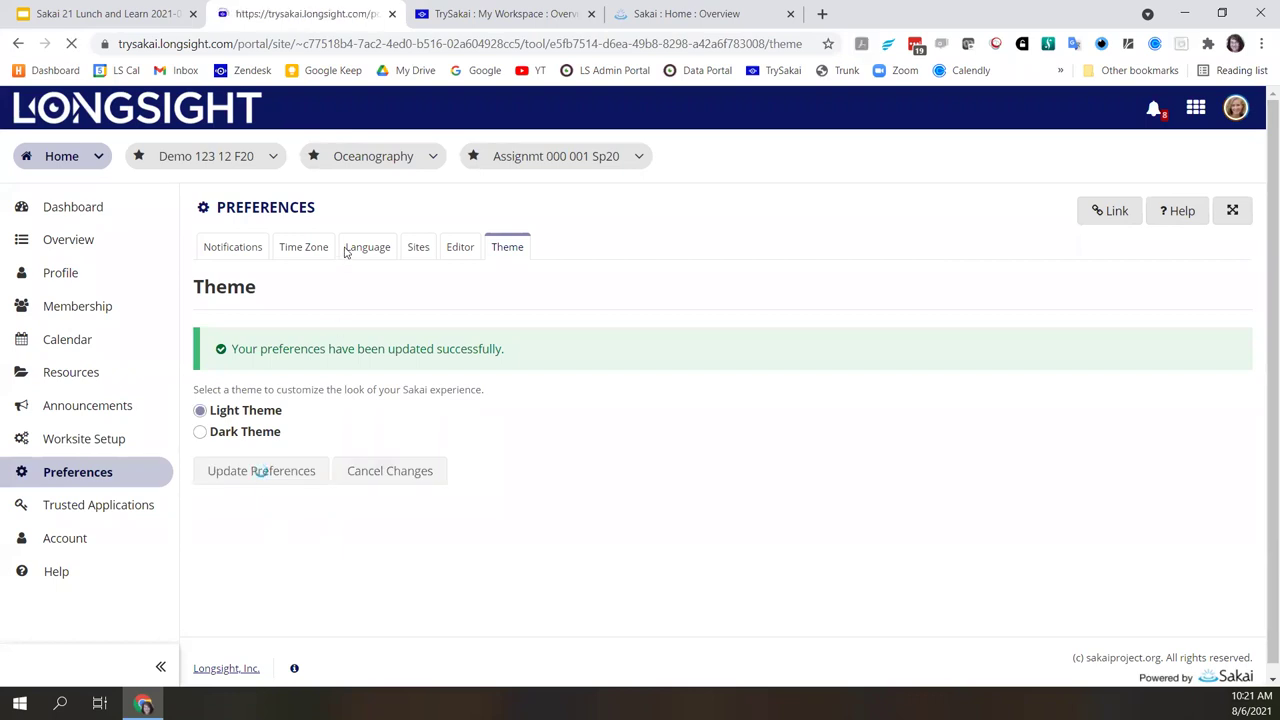
- Open the Demo 123 12 F20 site's Dashboard and review its course image, description and widgets
click(201, 160)
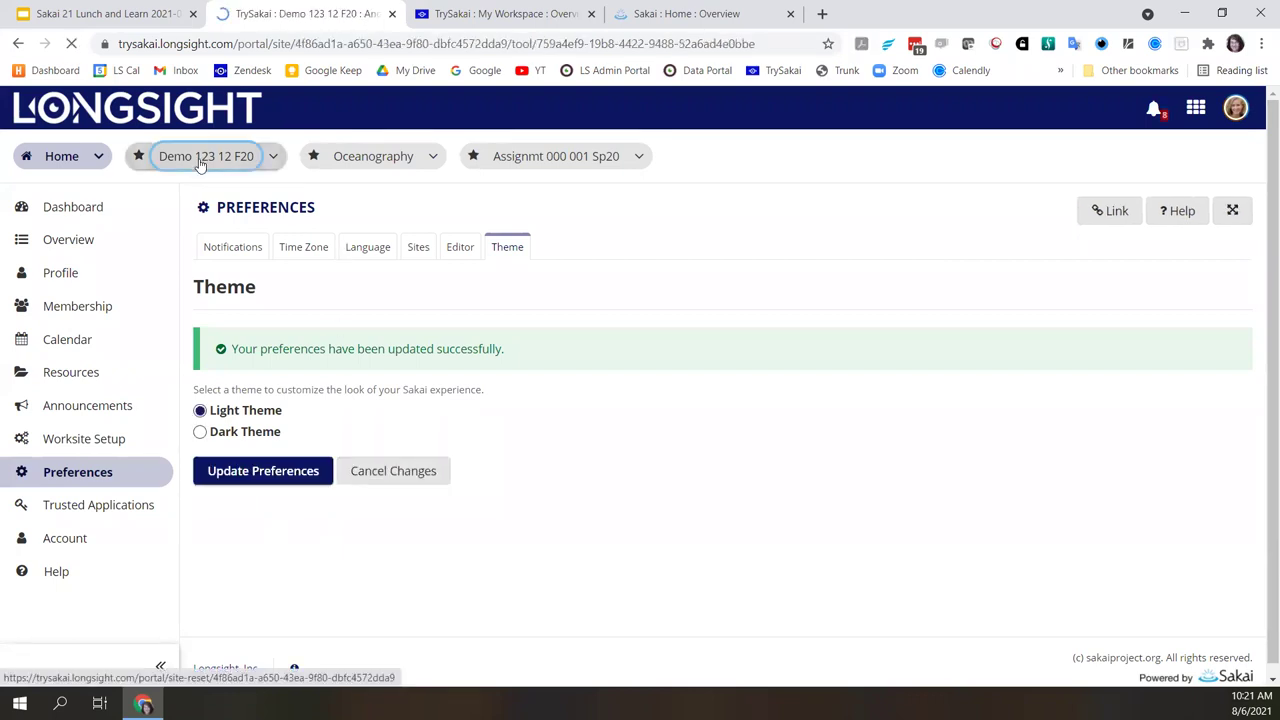
click(103, 207)
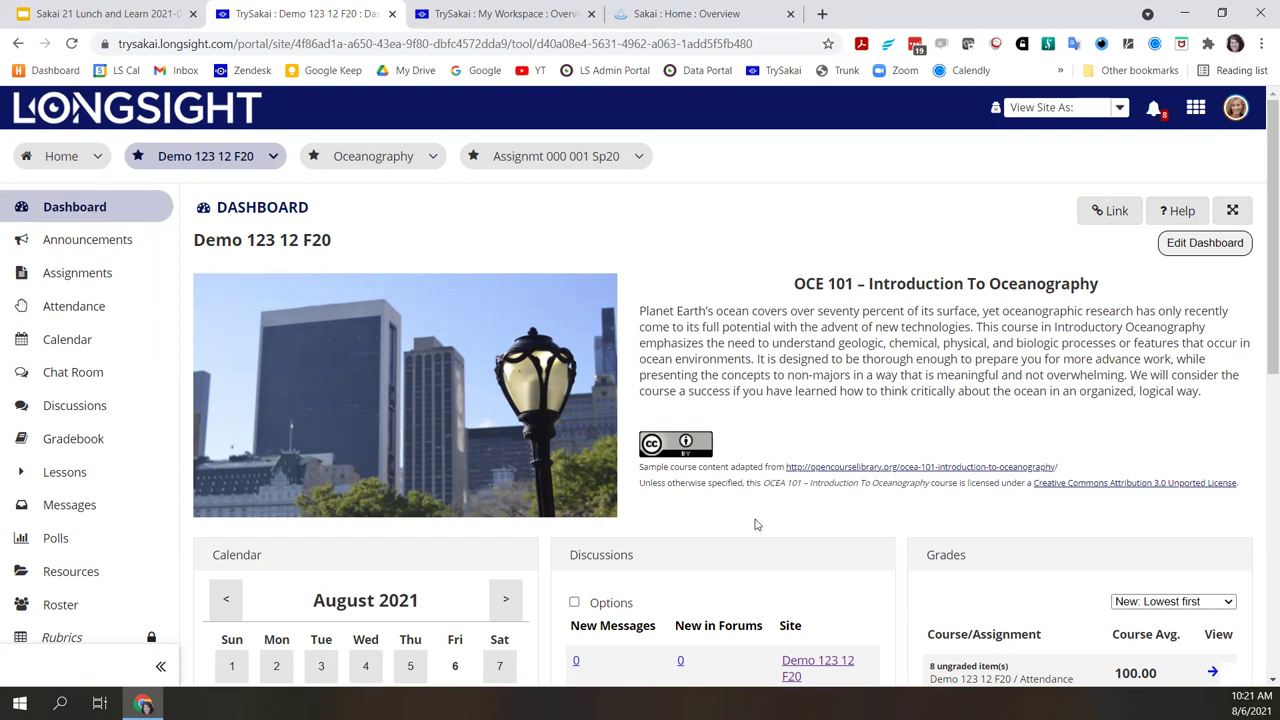
scroll(513, 388, down, 3)
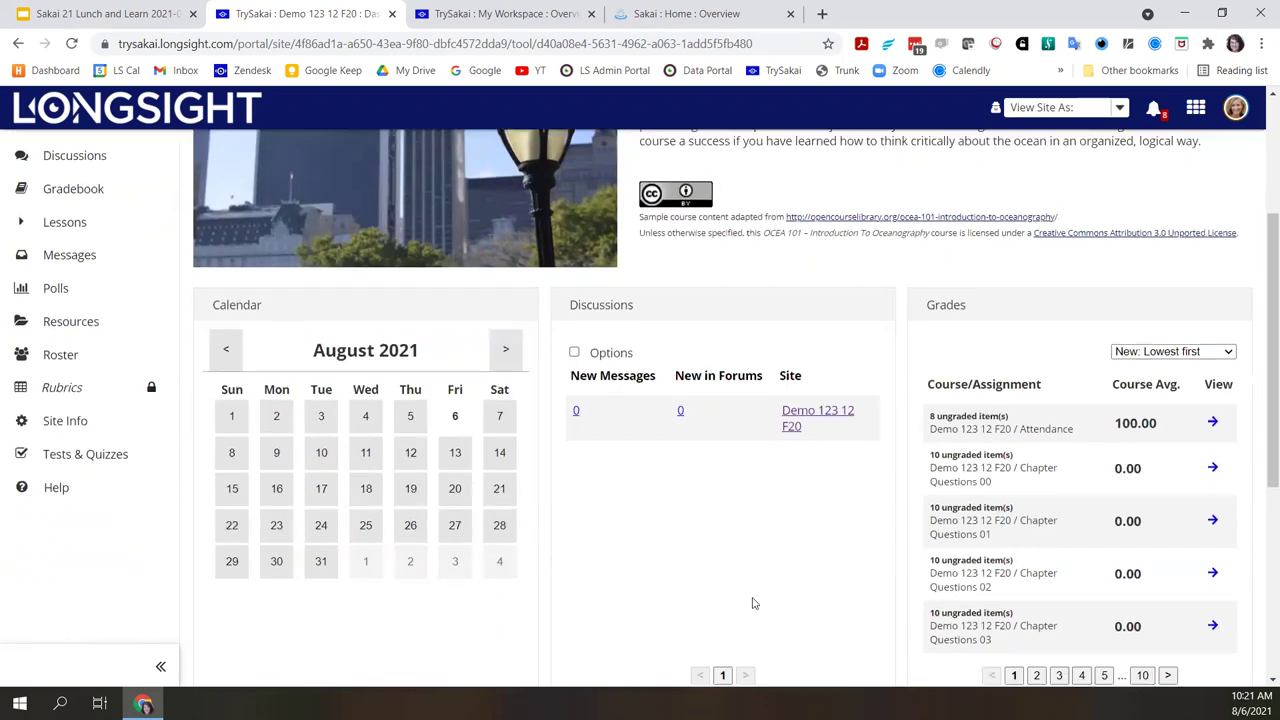
scroll(880, 613, up, 3)
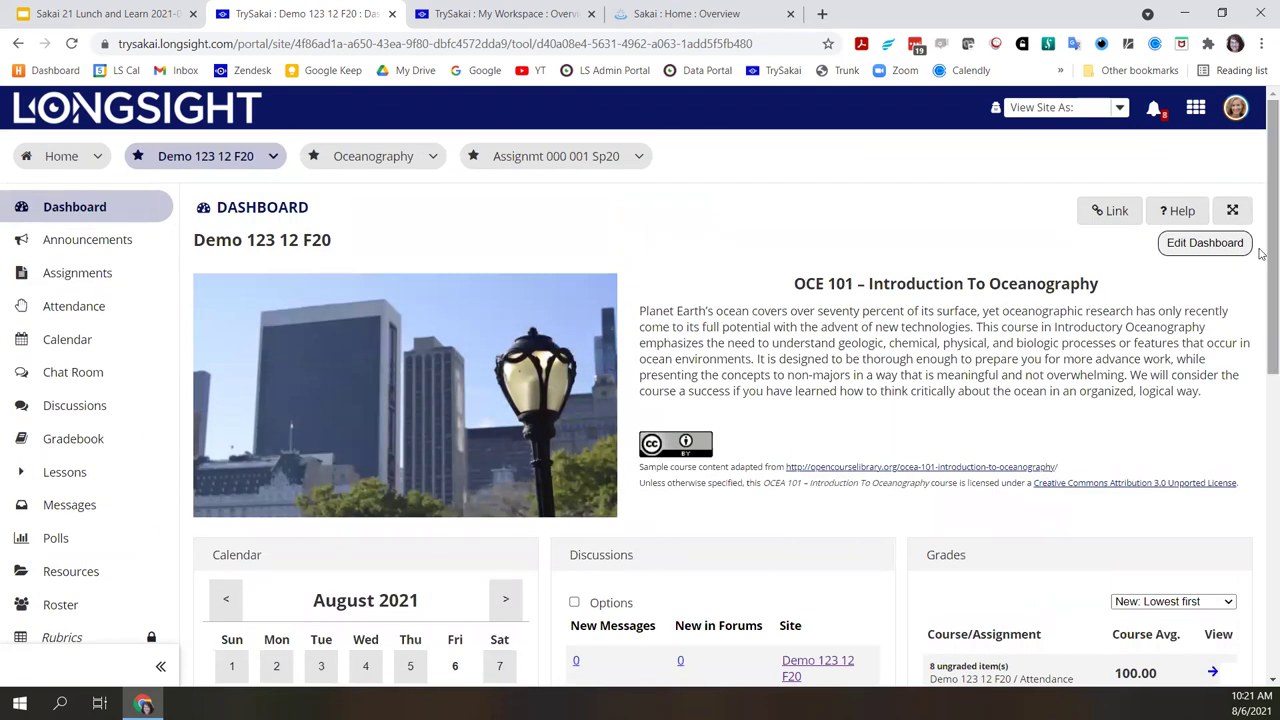
- Edit the Demo 123 12 F20 Dashboard to use layout Option 3, save it and review the page
click(1226, 250)
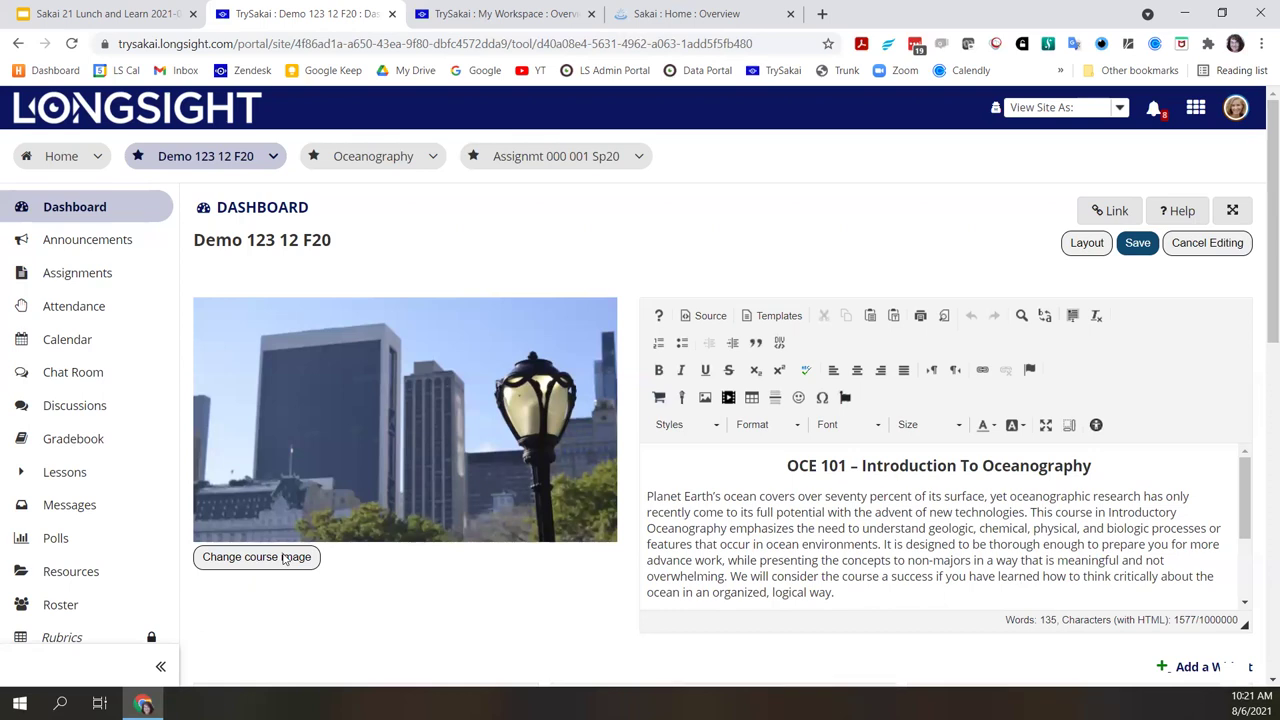
click(1087, 243)
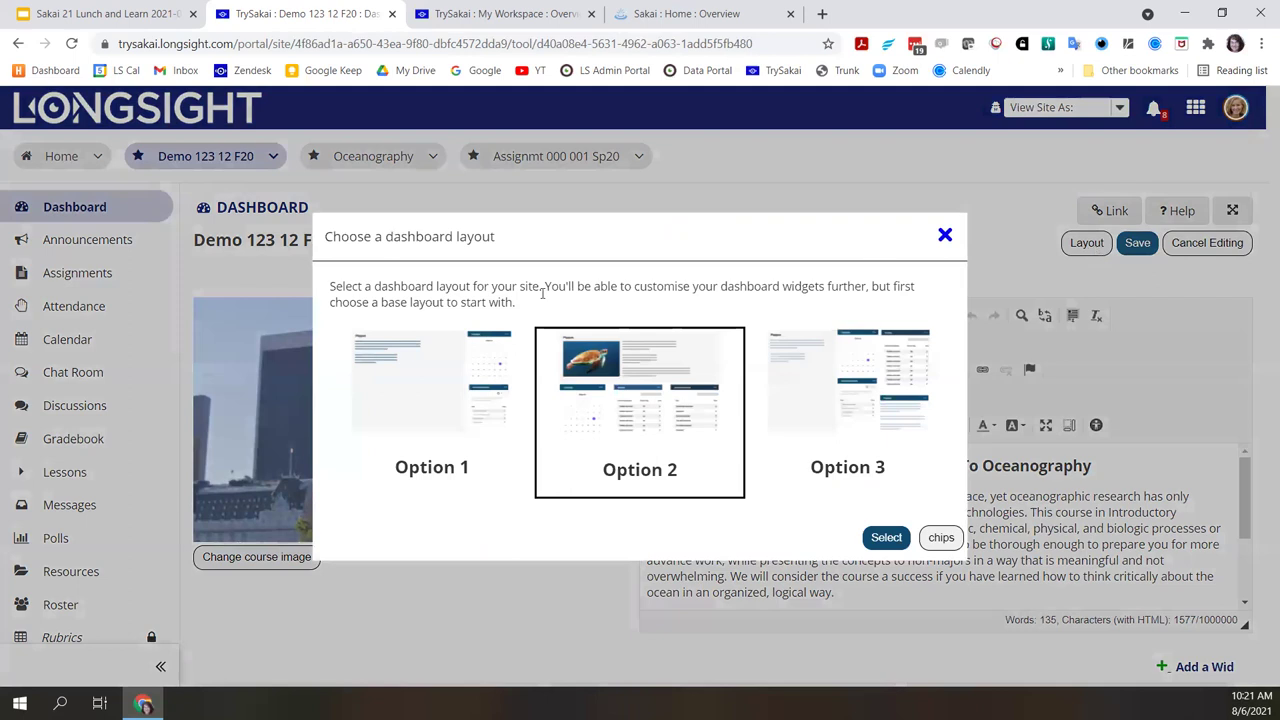
click(866, 403)
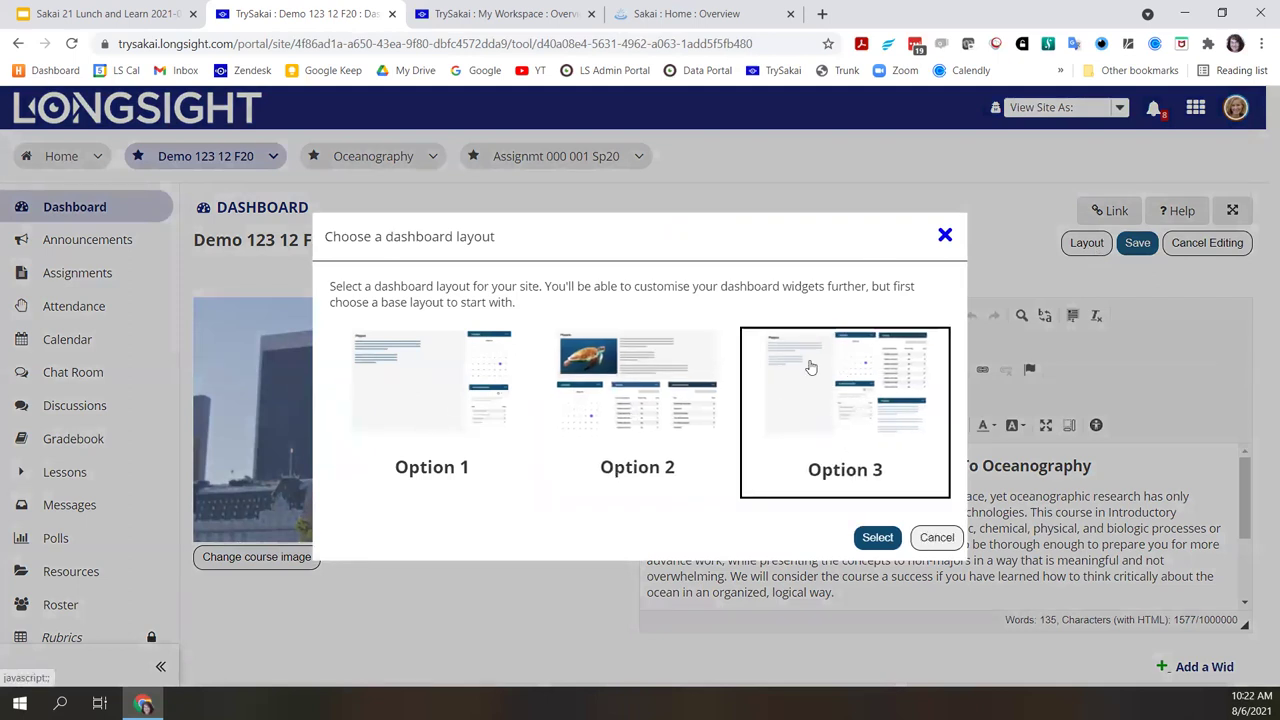
click(880, 538)
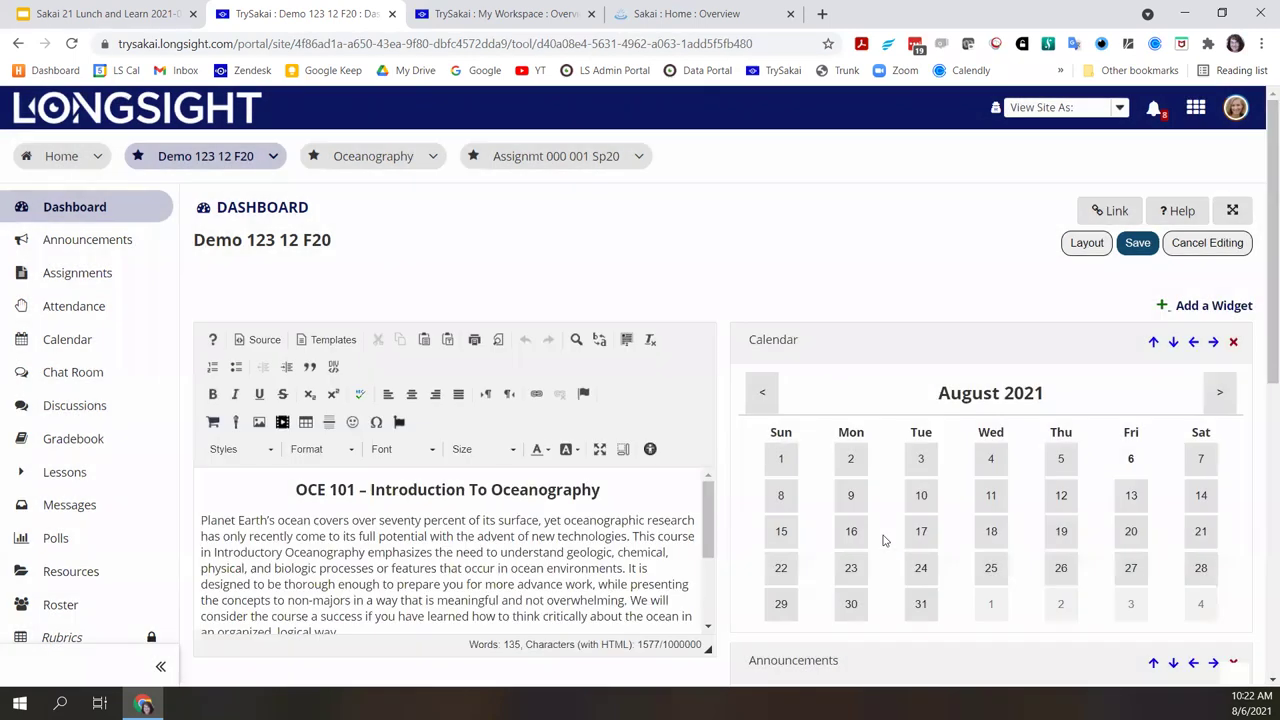
click(1135, 248)
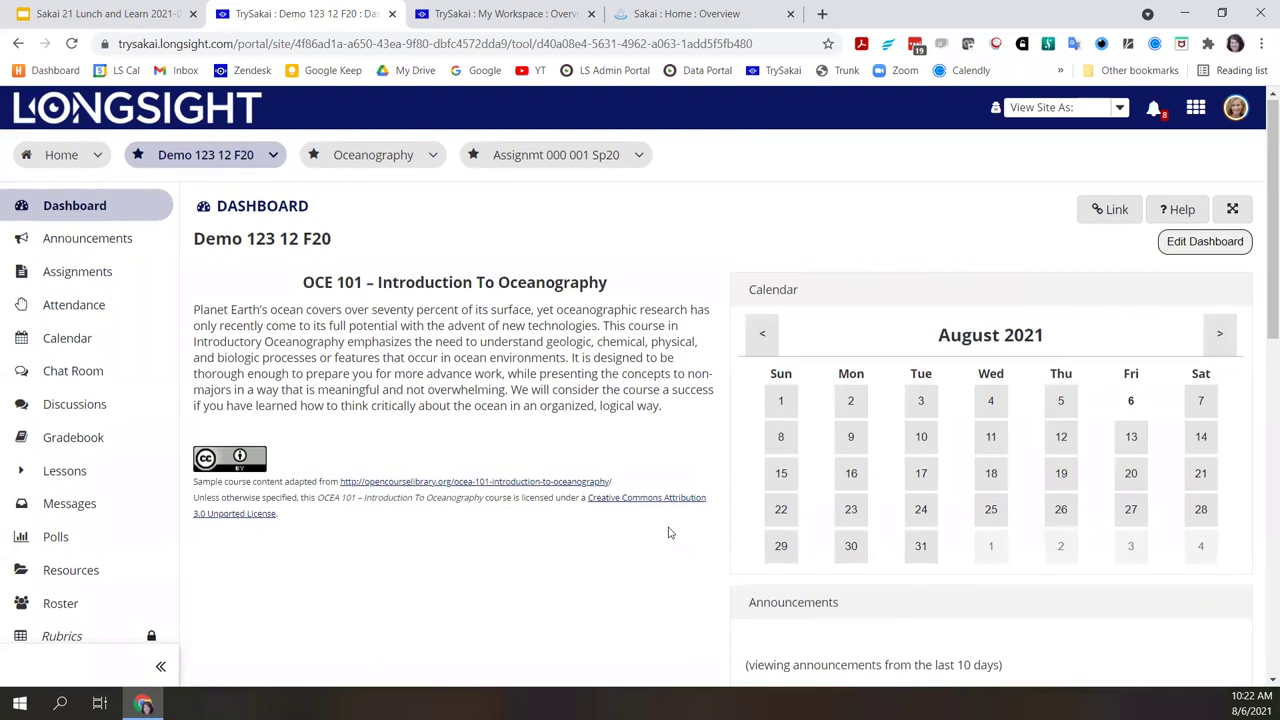
scroll(670, 535, down, 10)
scroll(677, 557, up, 10)
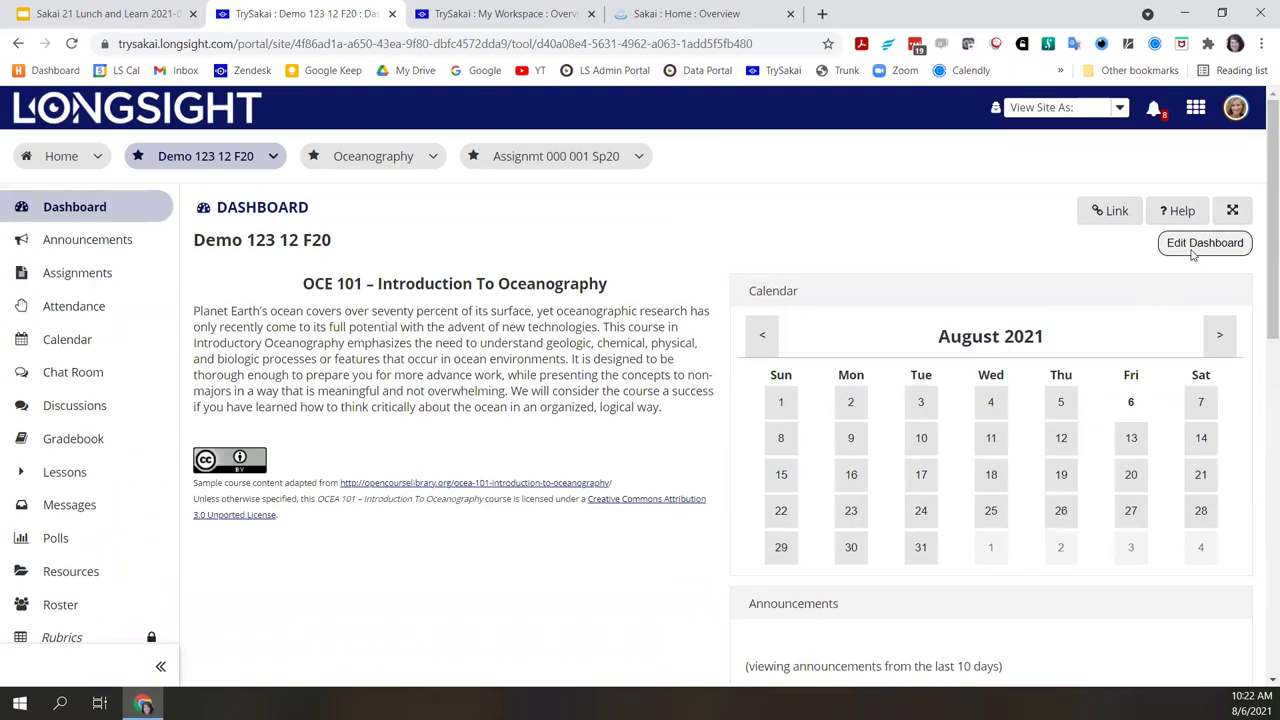
- Change the course Dashboard layout back to Option 2, save it and look over the resulting page
click(1195, 252)
click(1105, 246)
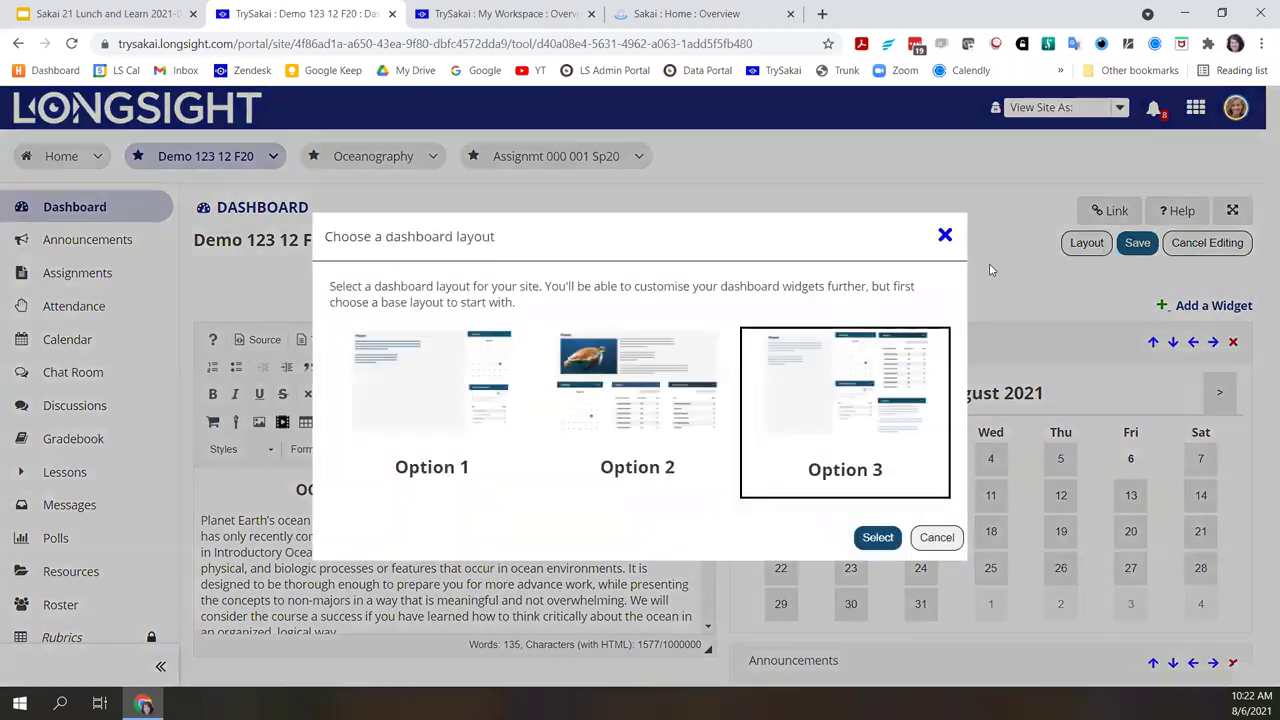
click(645, 371)
click(878, 537)
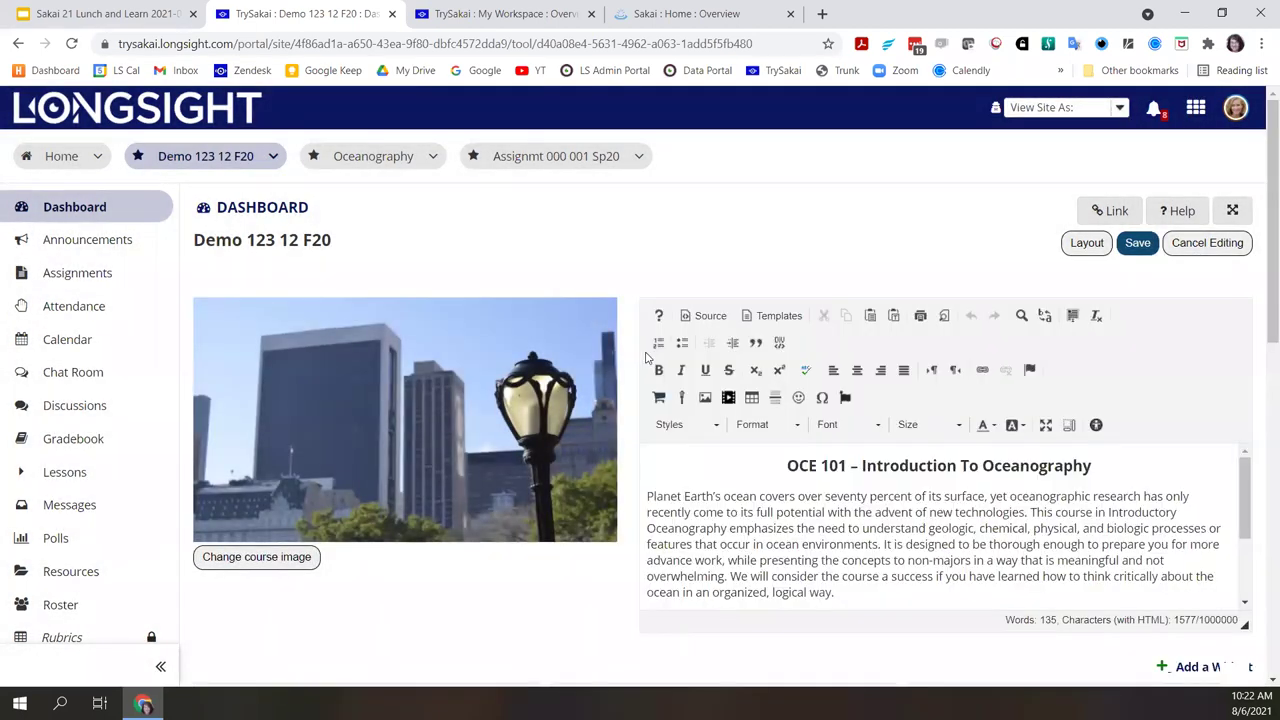
click(1138, 243)
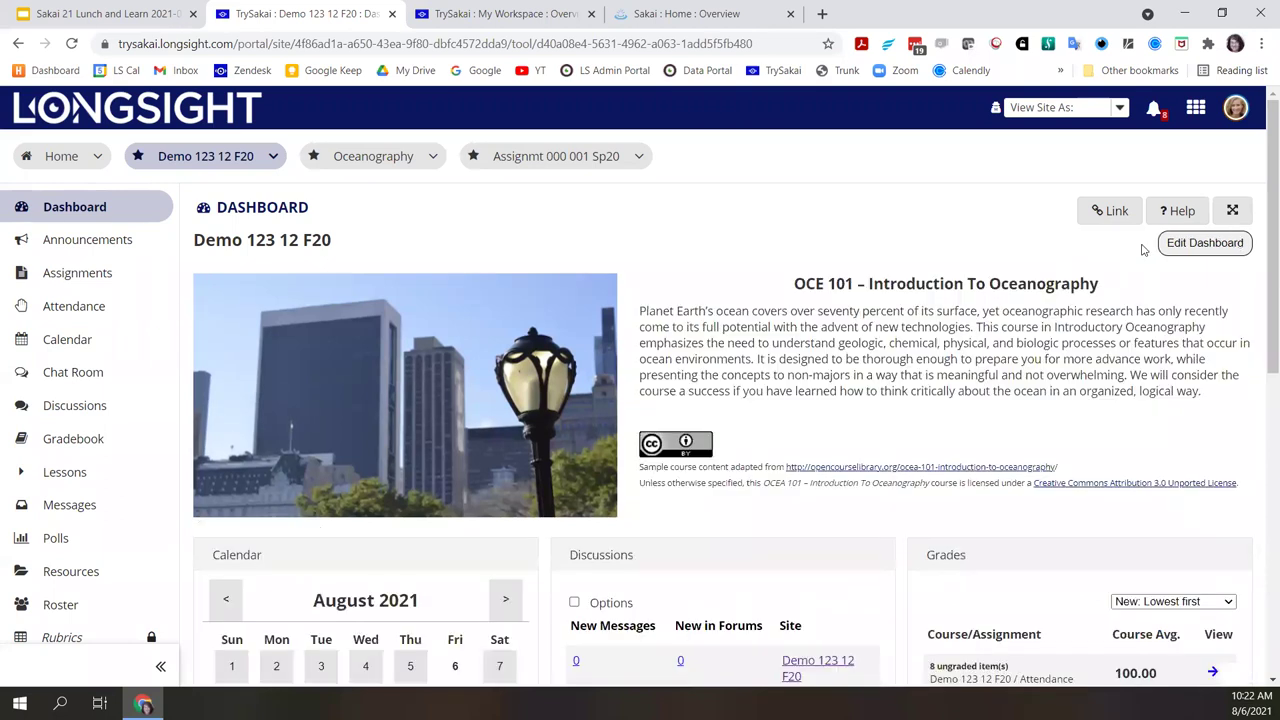
scroll(668, 591, down, 4)
scroll(668, 591, up, 4)
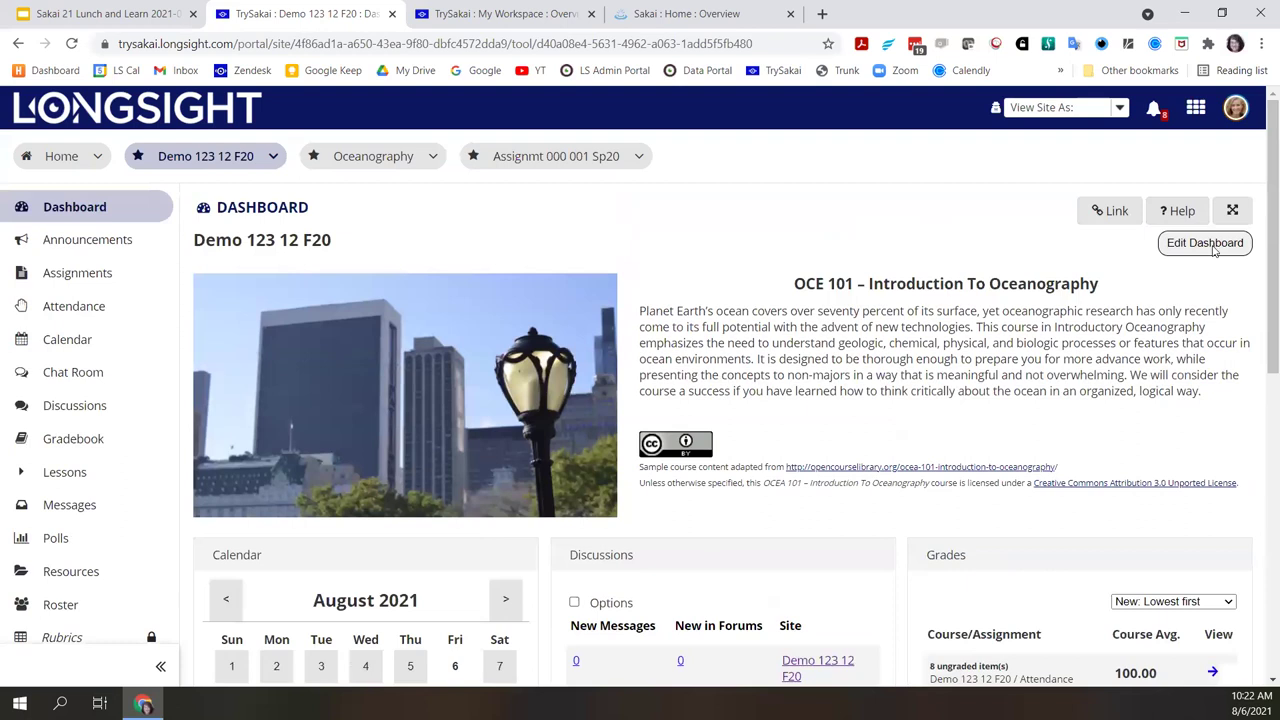
- Reopen the course Dashboard for editing and remove the Calendar widget
click(1205, 243)
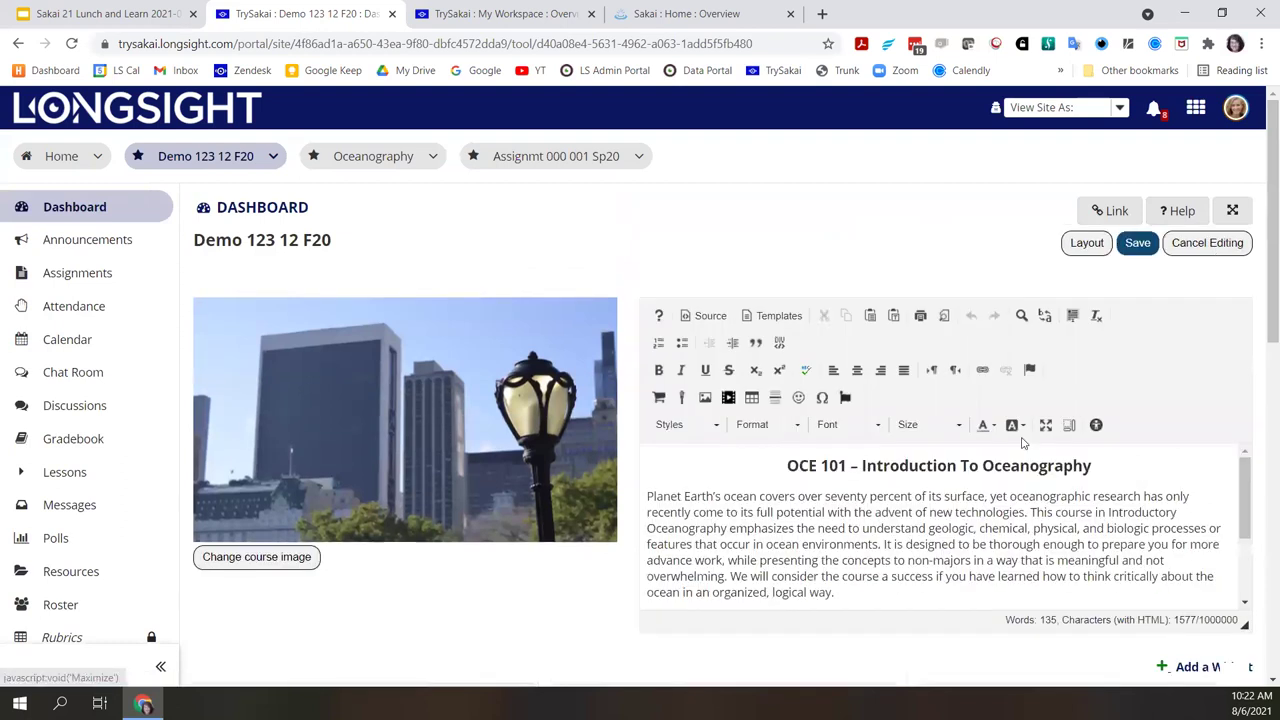
scroll(1100, 470, down, 3)
scroll(1166, 434, down, 3)
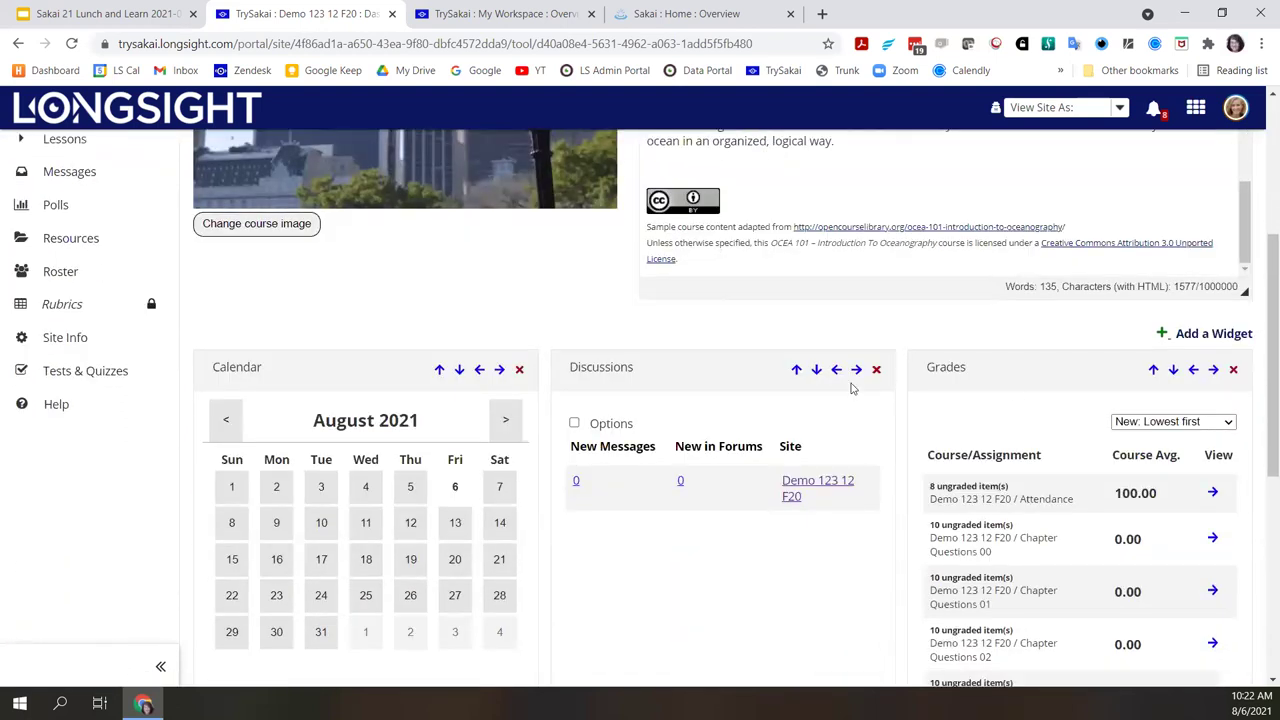
click(519, 370)
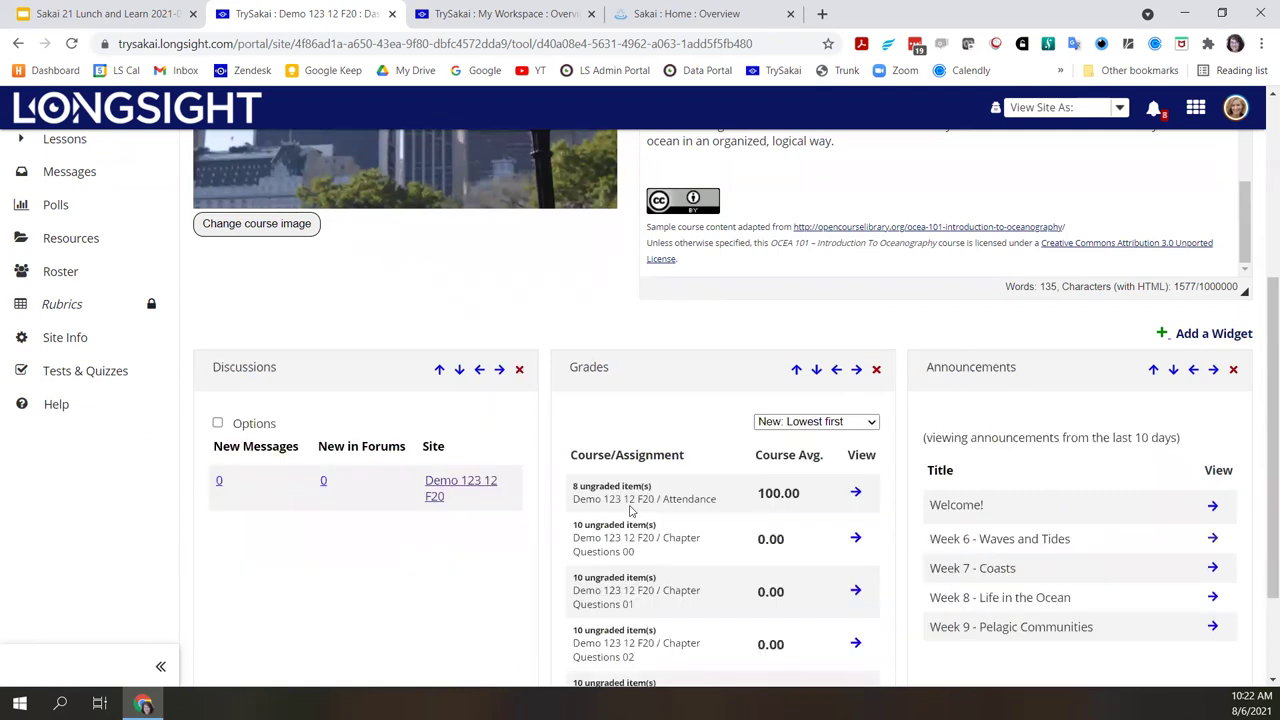
- Remove the Grades widget, place the Announcements widget ahead of Discussions, and save the course Dashboard
click(876, 370)
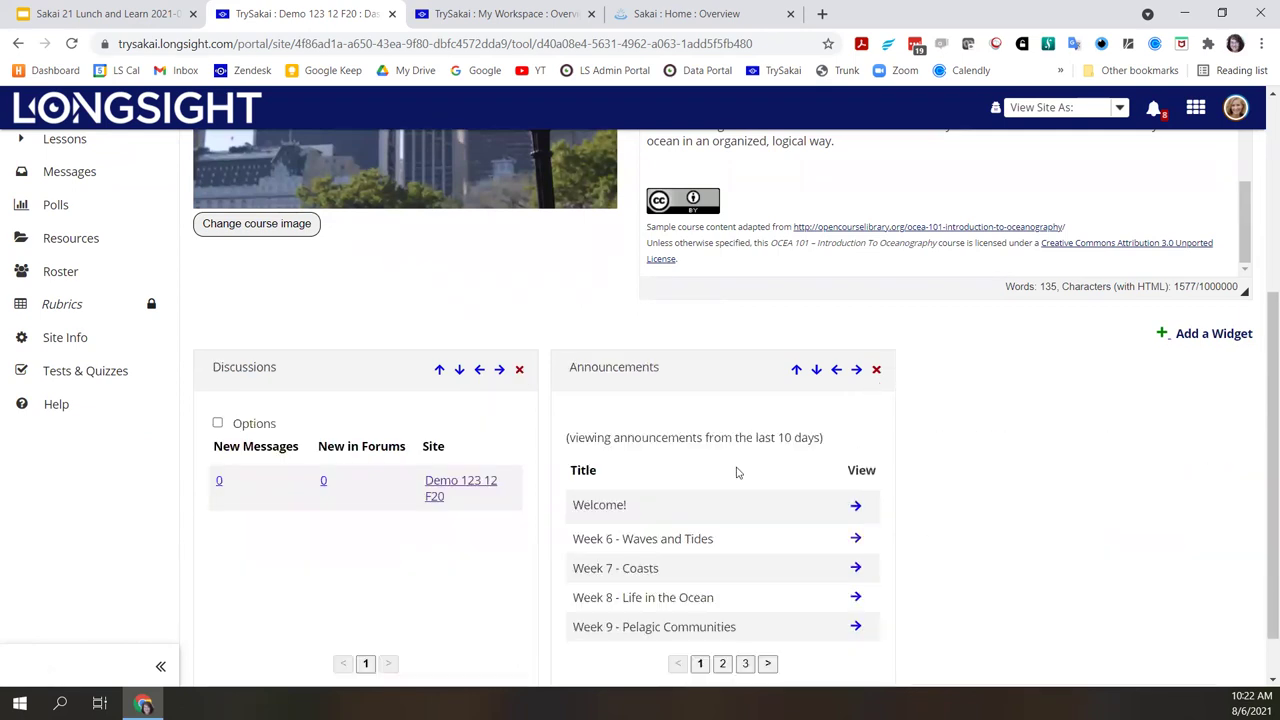
click(836, 369)
scroll(487, 335, up, 3)
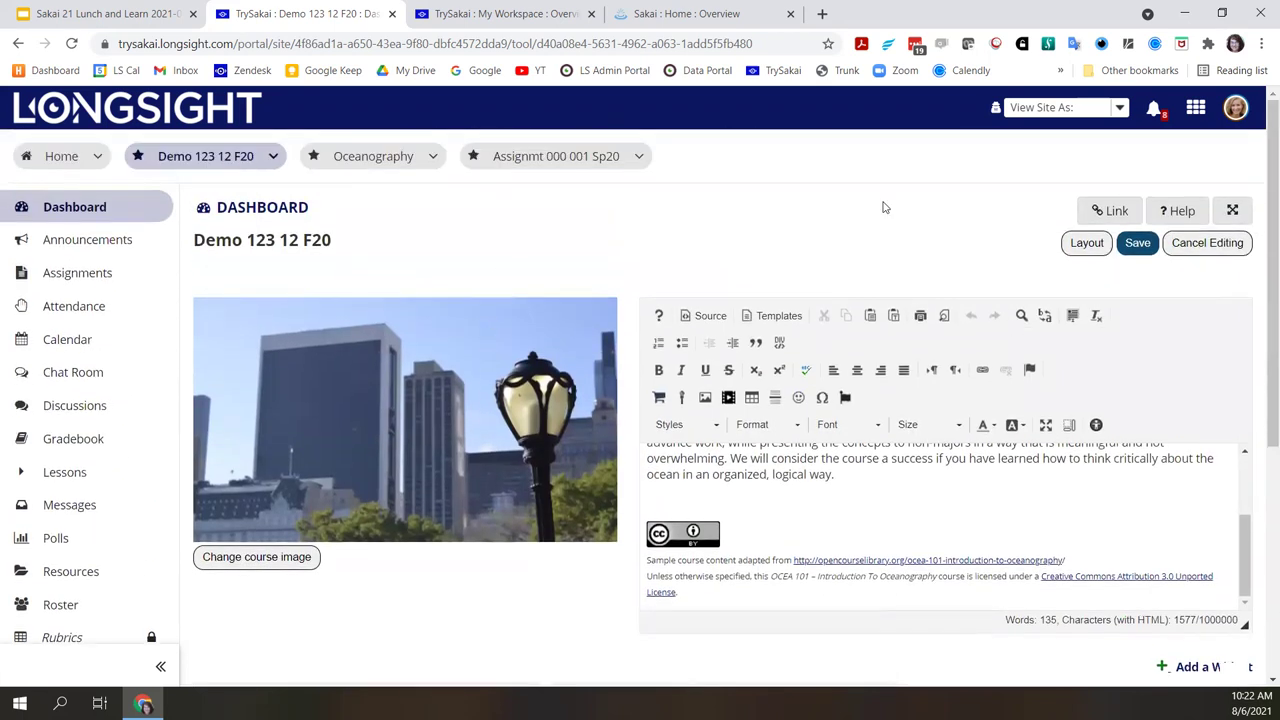
click(1138, 243)
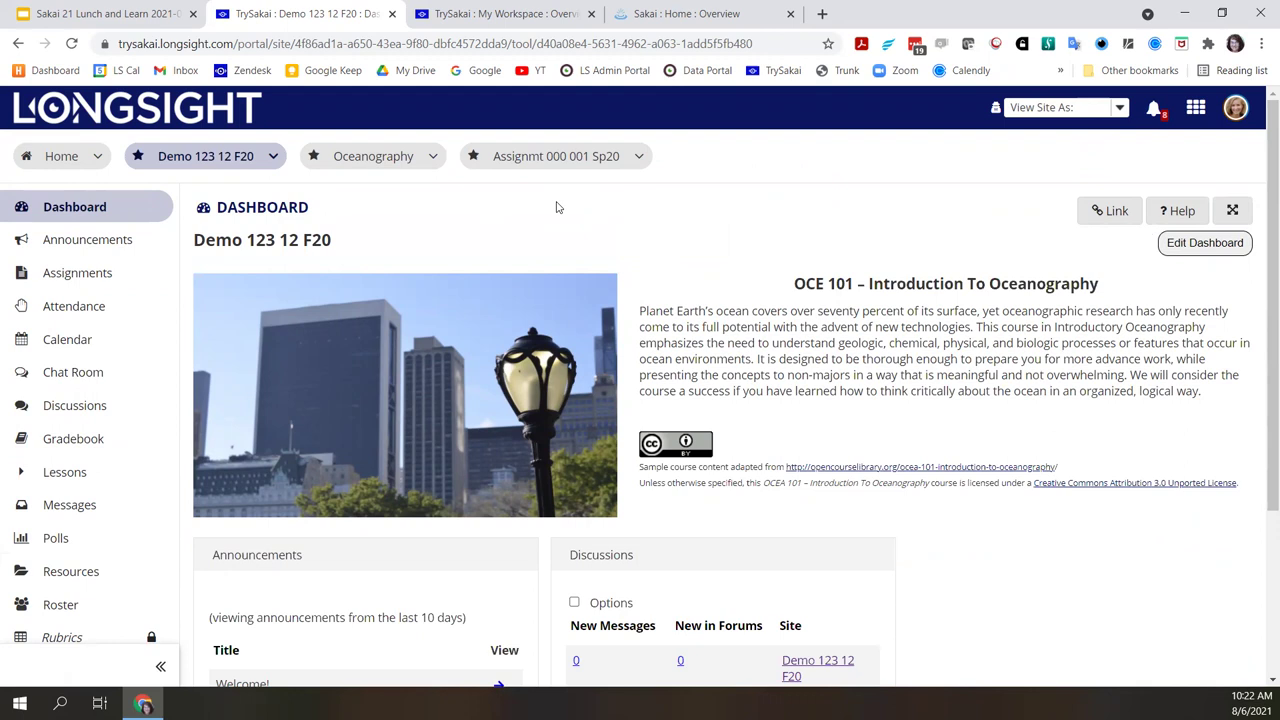
- Reopen the course Dashboard for editing, view the course image editor's options, and close it without changing the image
click(1205, 246)
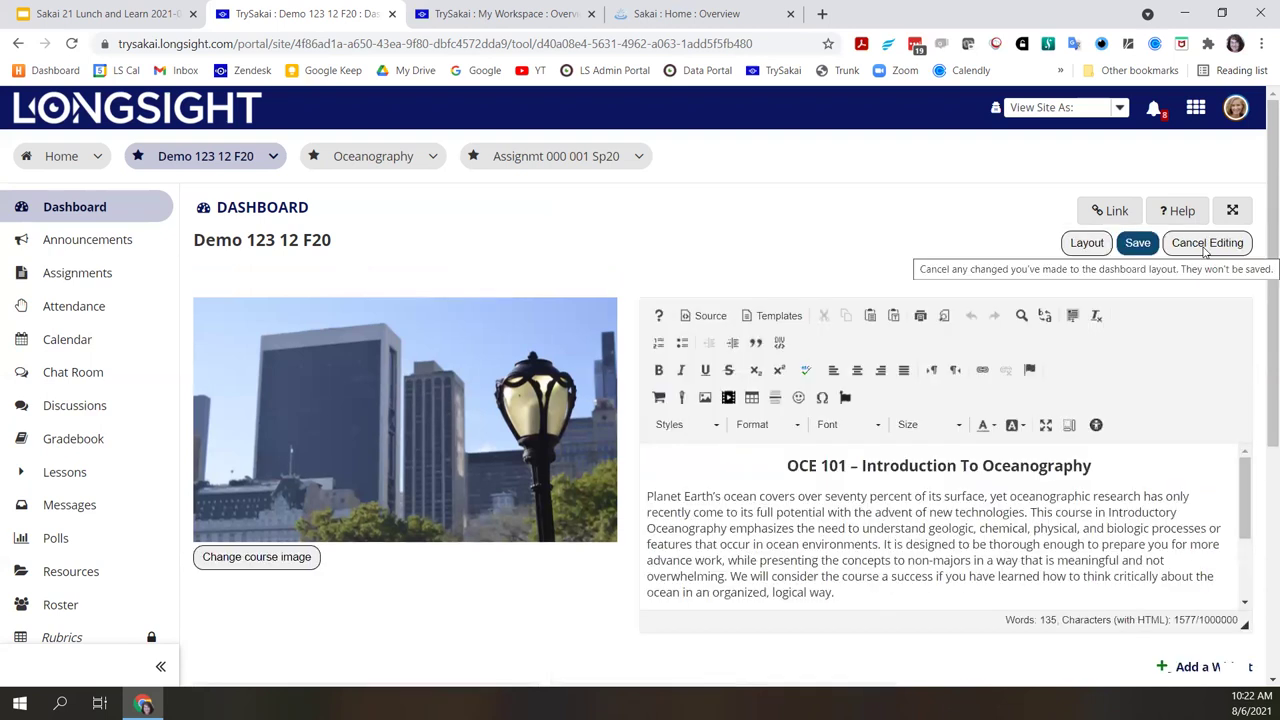
click(240, 563)
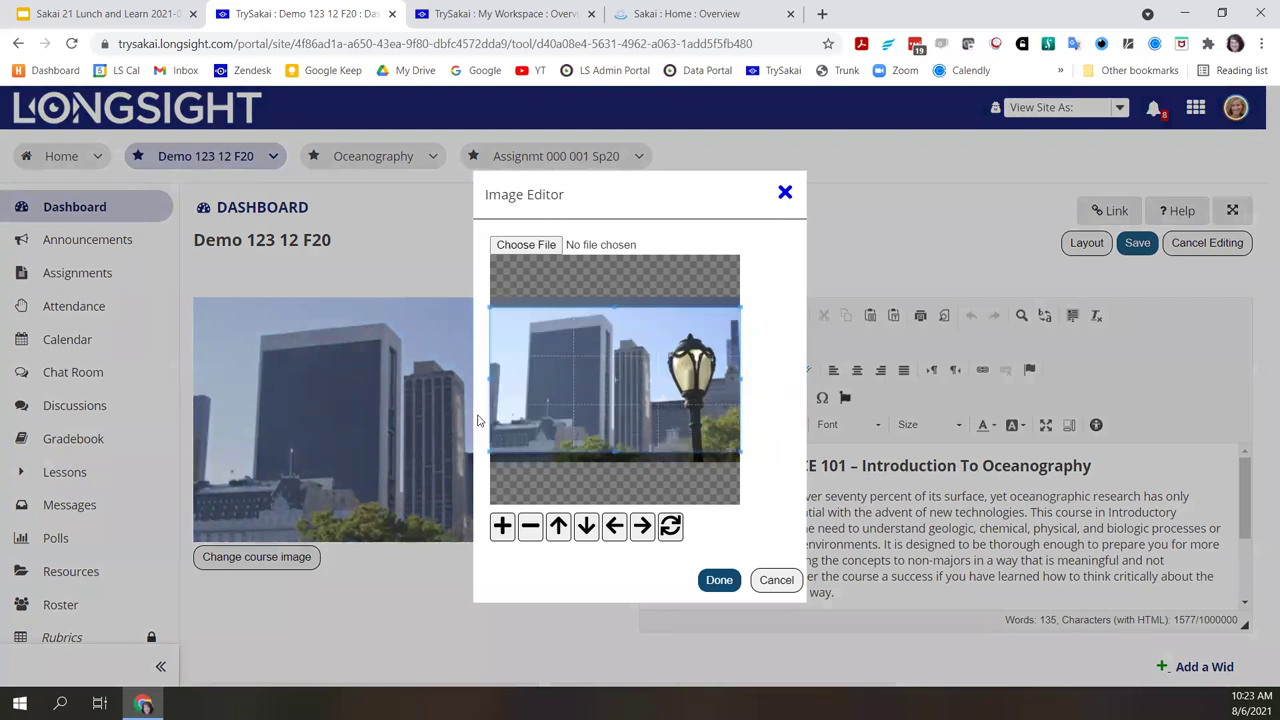
drag(477, 420, 477, 421)
click(771, 587)
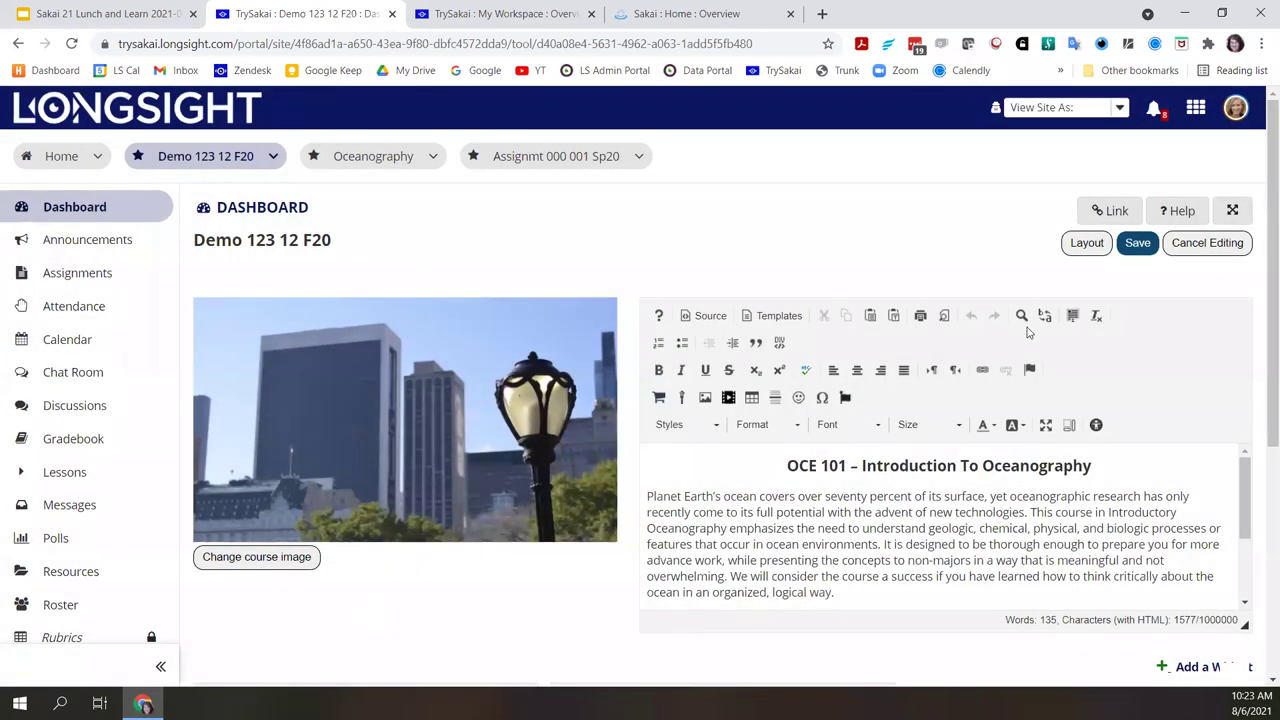
- Change the course Dashboard layout to Option 1 and save it
click(1087, 244)
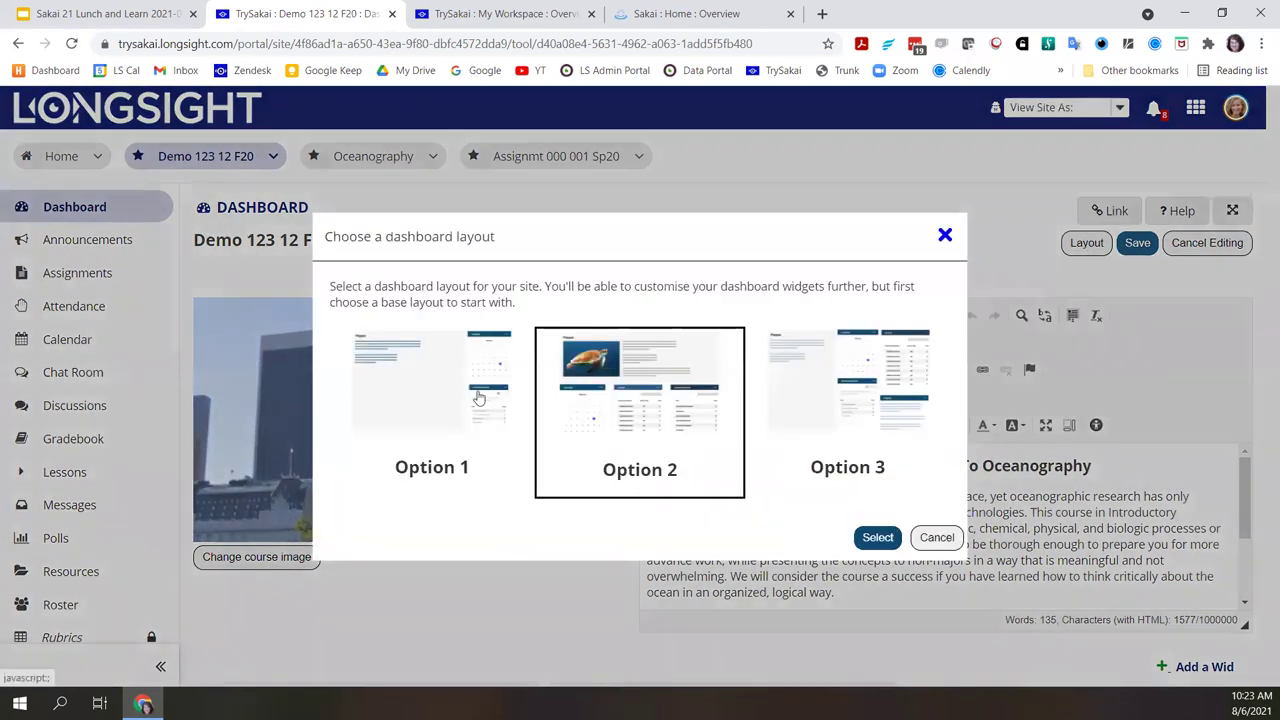
click(479, 398)
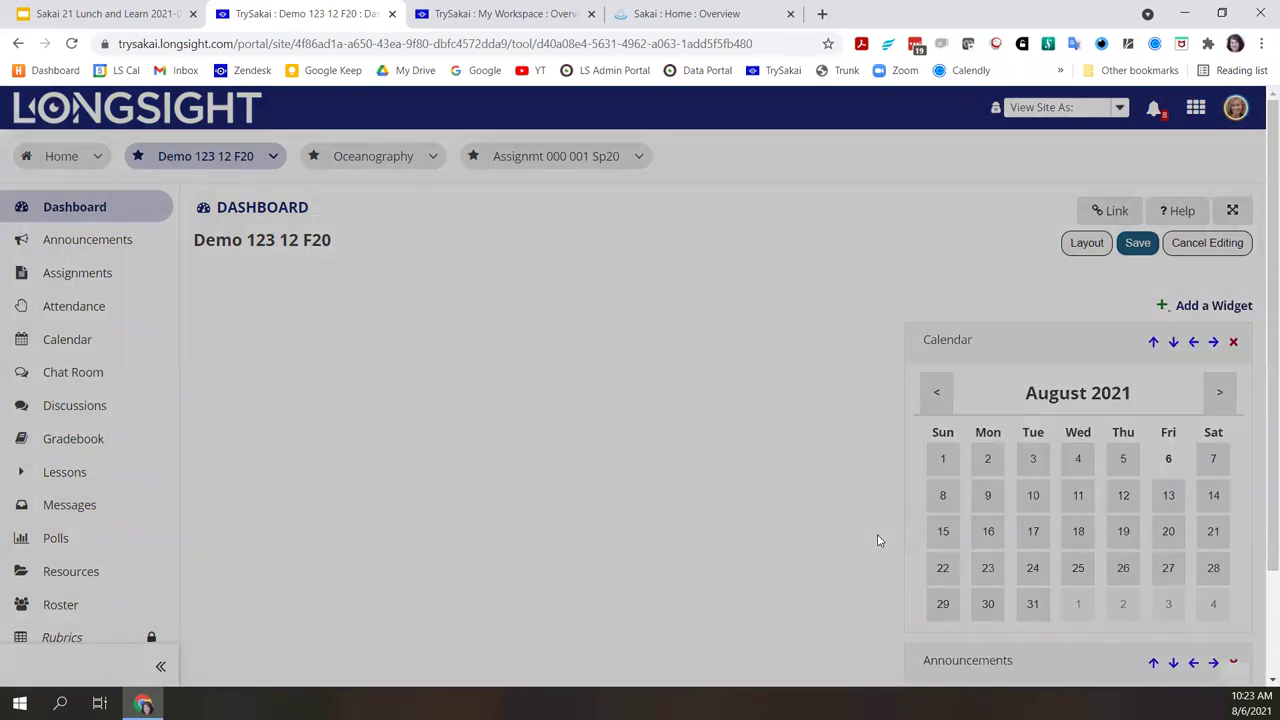
click(878, 538)
click(327, 430)
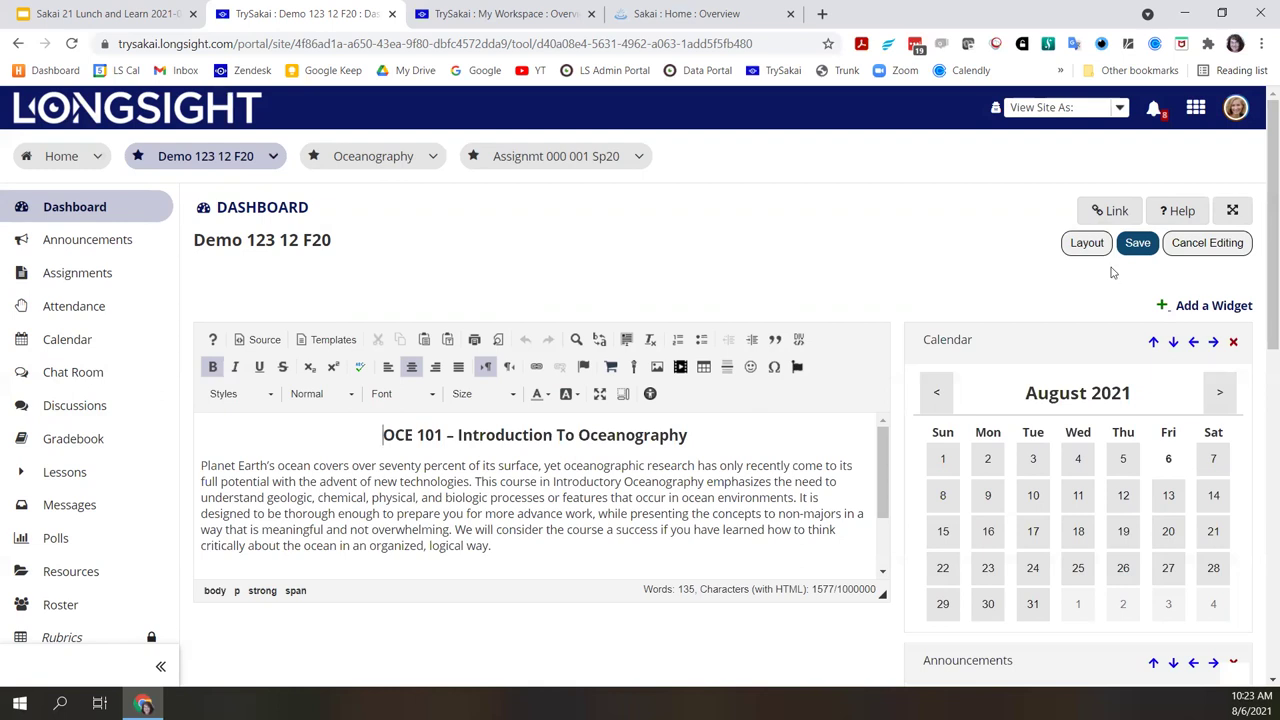
click(1136, 246)
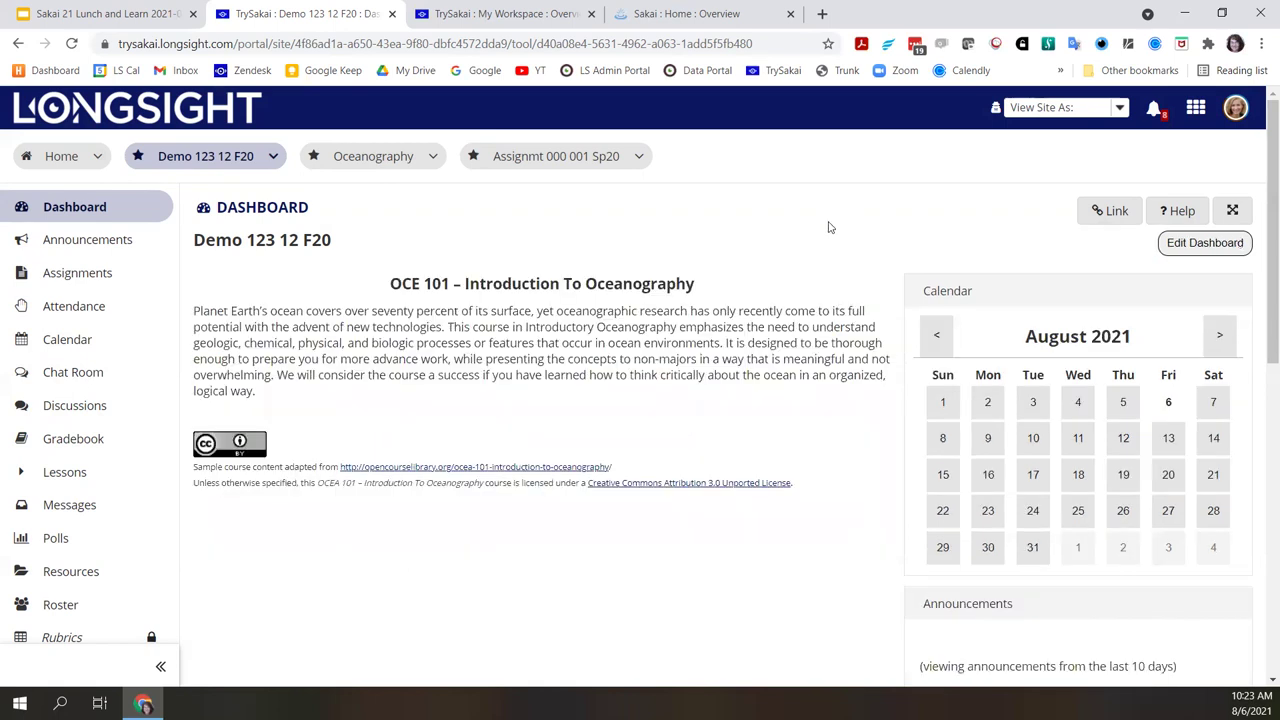
- Reopen the course Dashboard for editing and apply layout Option 3
click(1237, 251)
click(1084, 250)
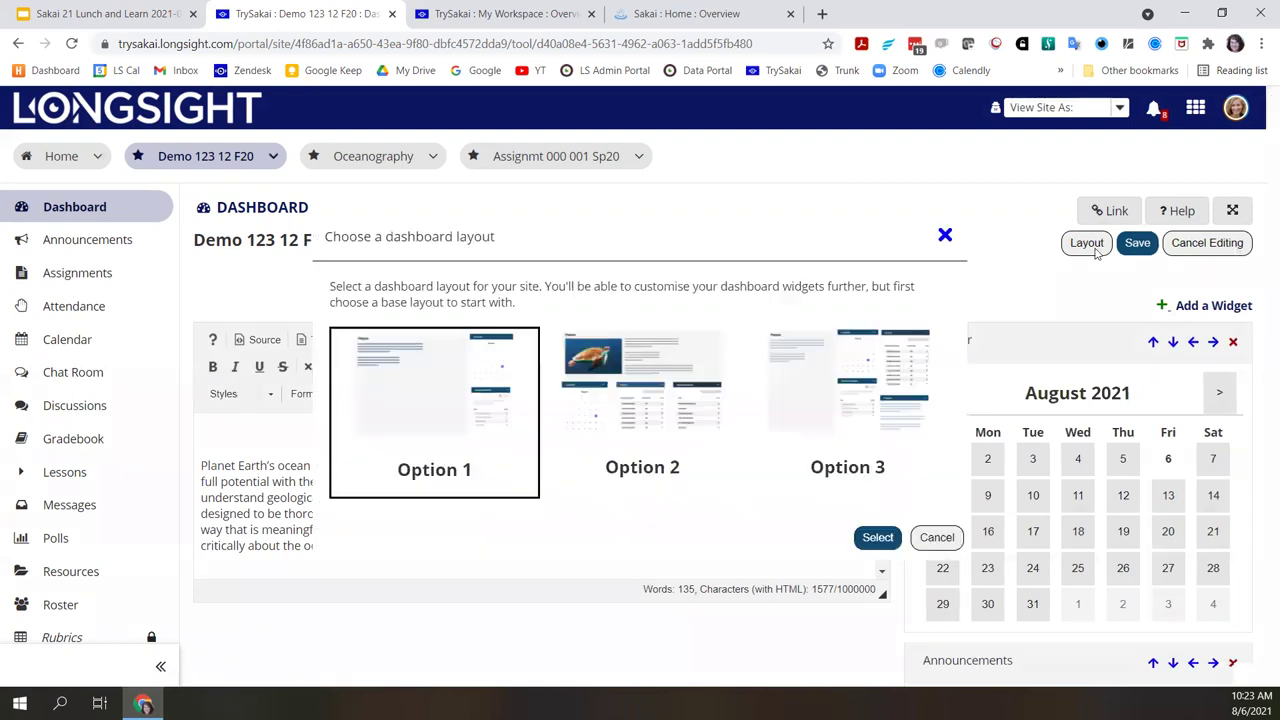
click(841, 374)
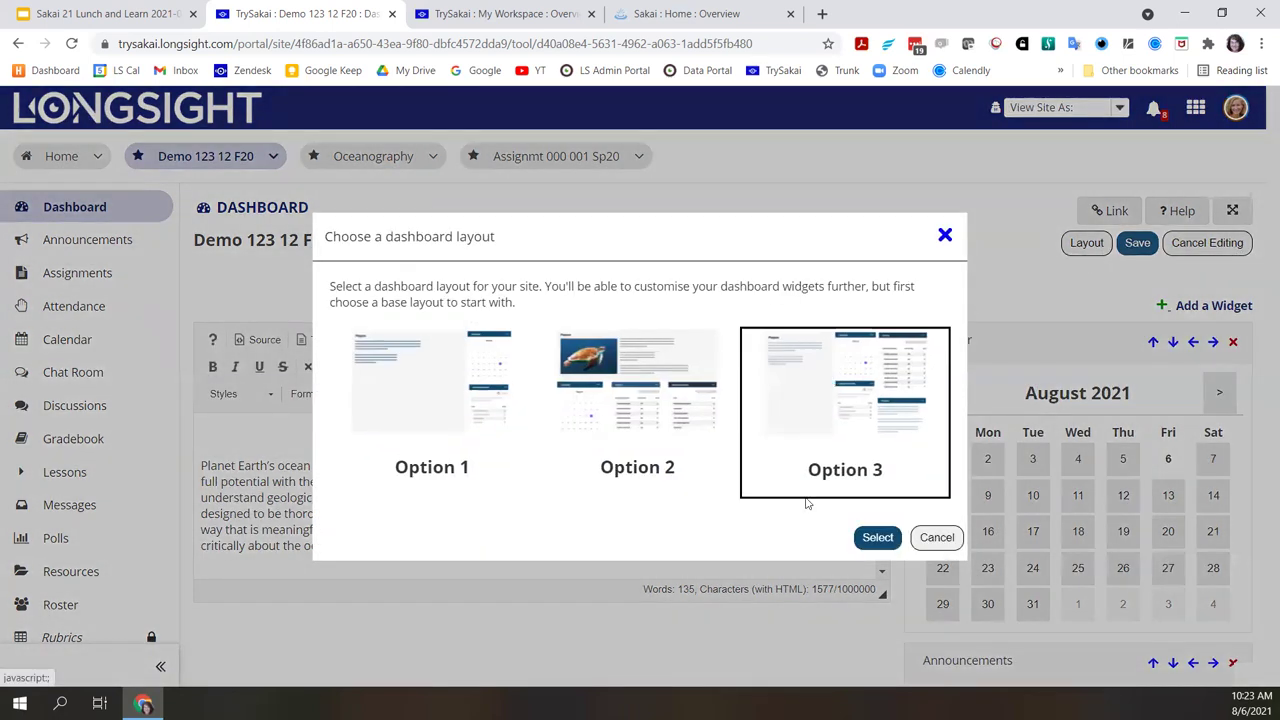
click(878, 538)
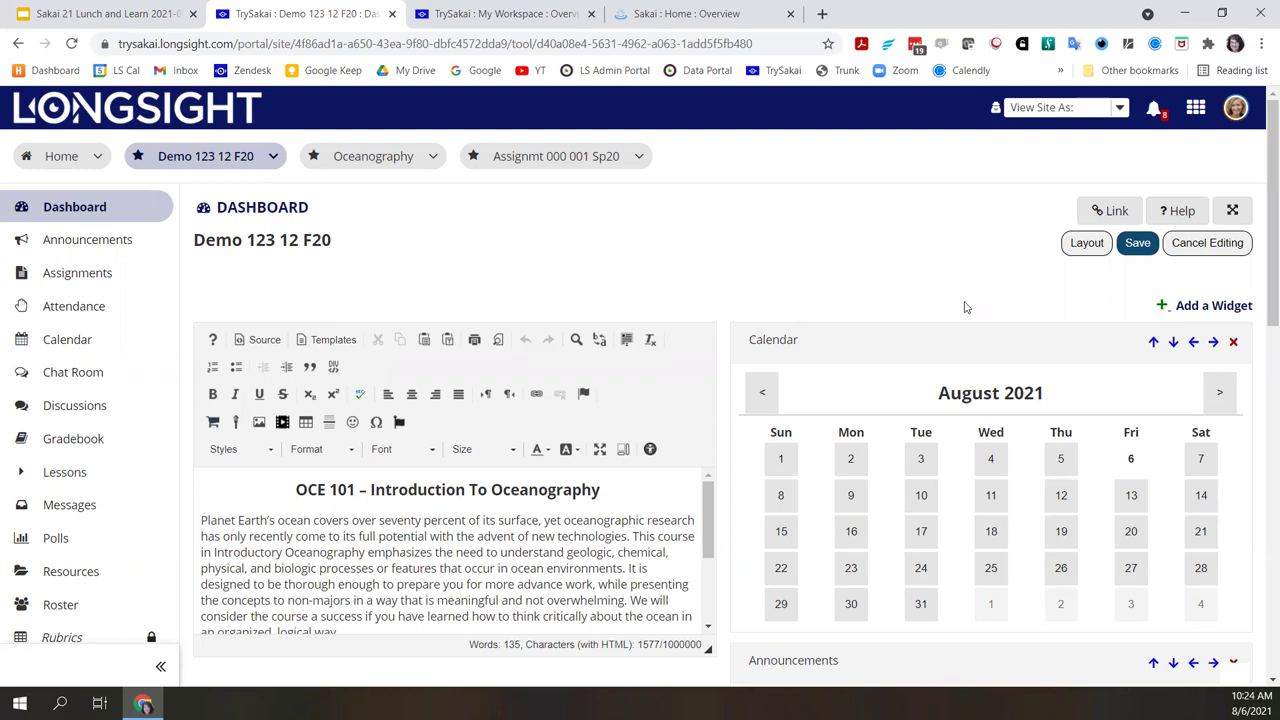
- Apply layout Option 2 to the Dashboard being edited
click(1090, 240)
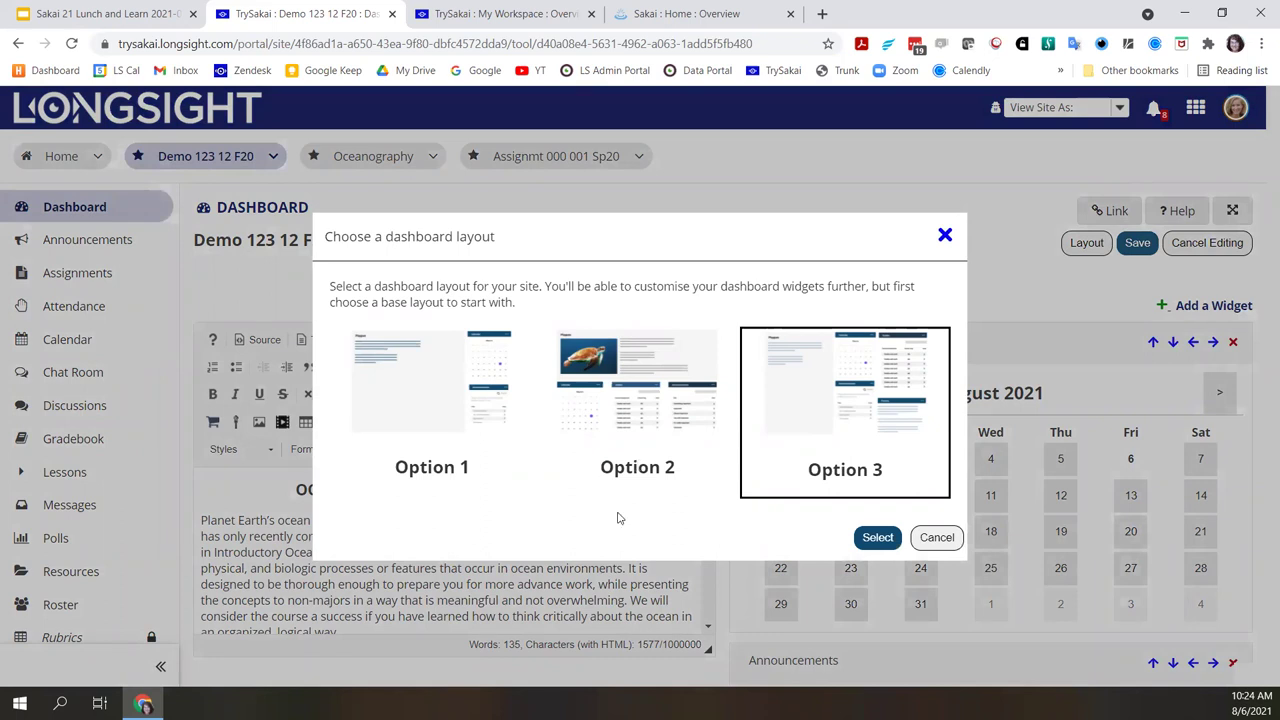
click(642, 388)
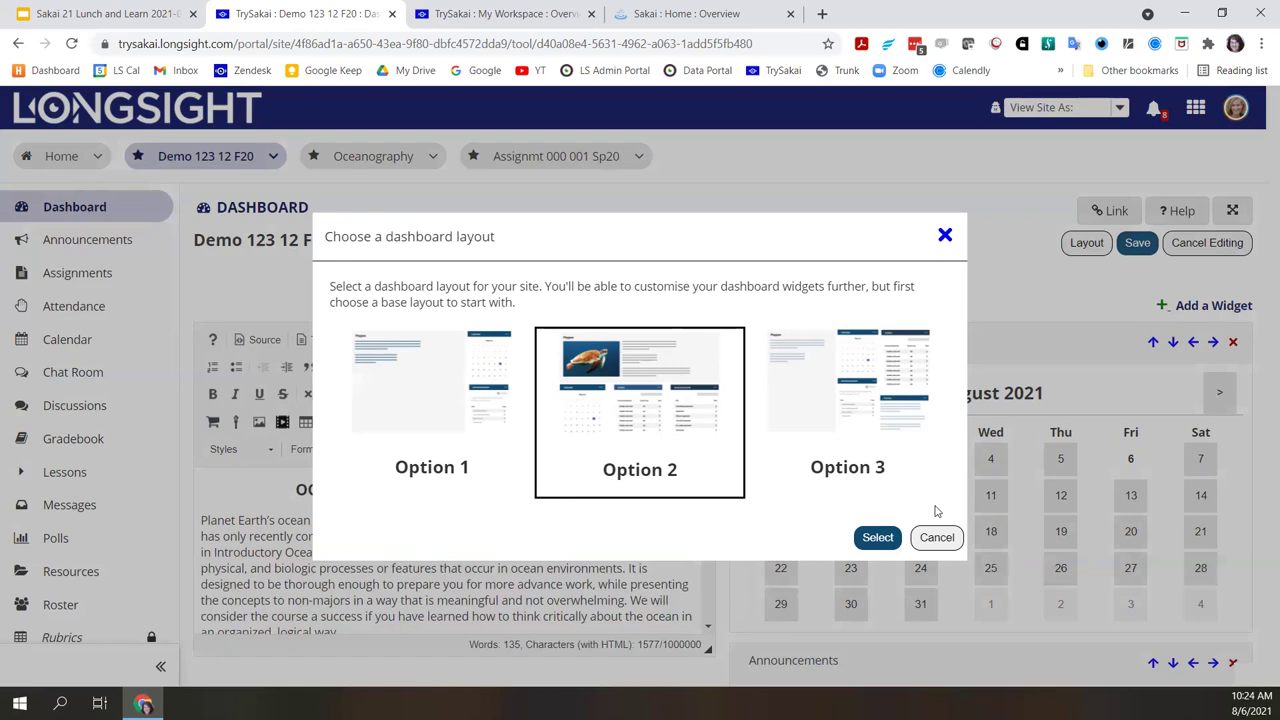
click(878, 538)
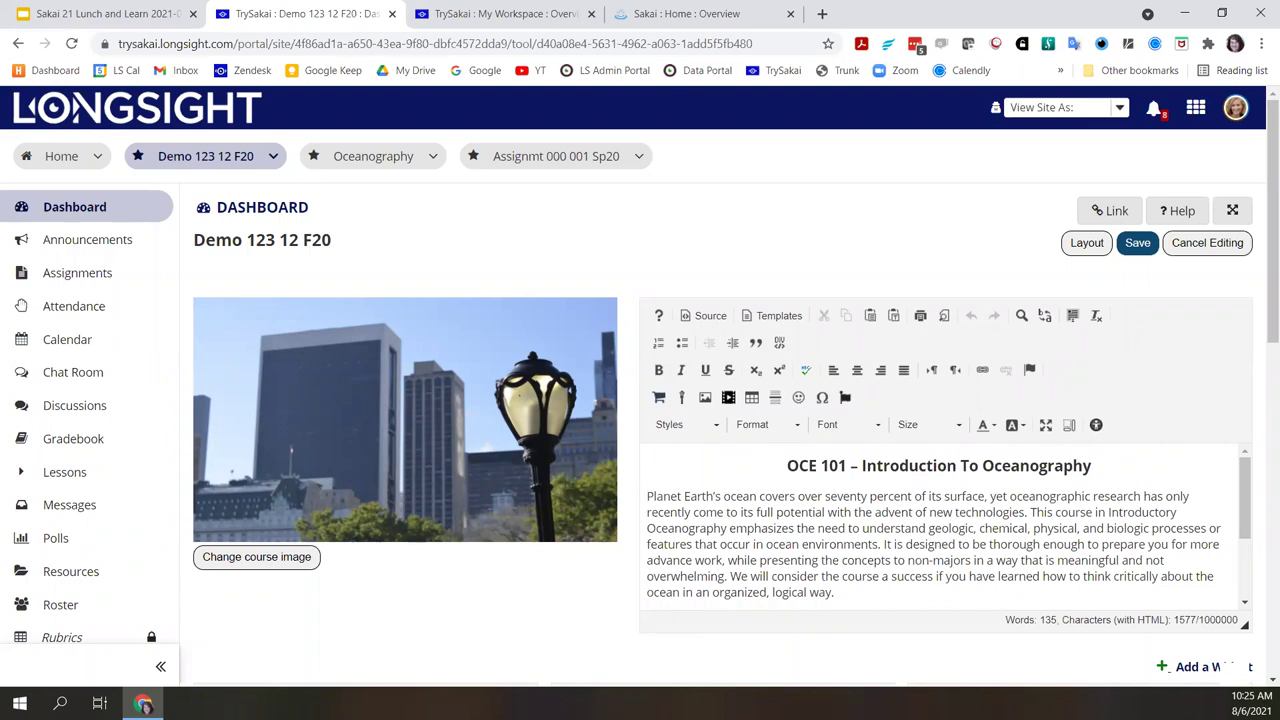
- Review the course Dashboard's widgets and check which further widgets can be added
scroll(43, 606, down, 3)
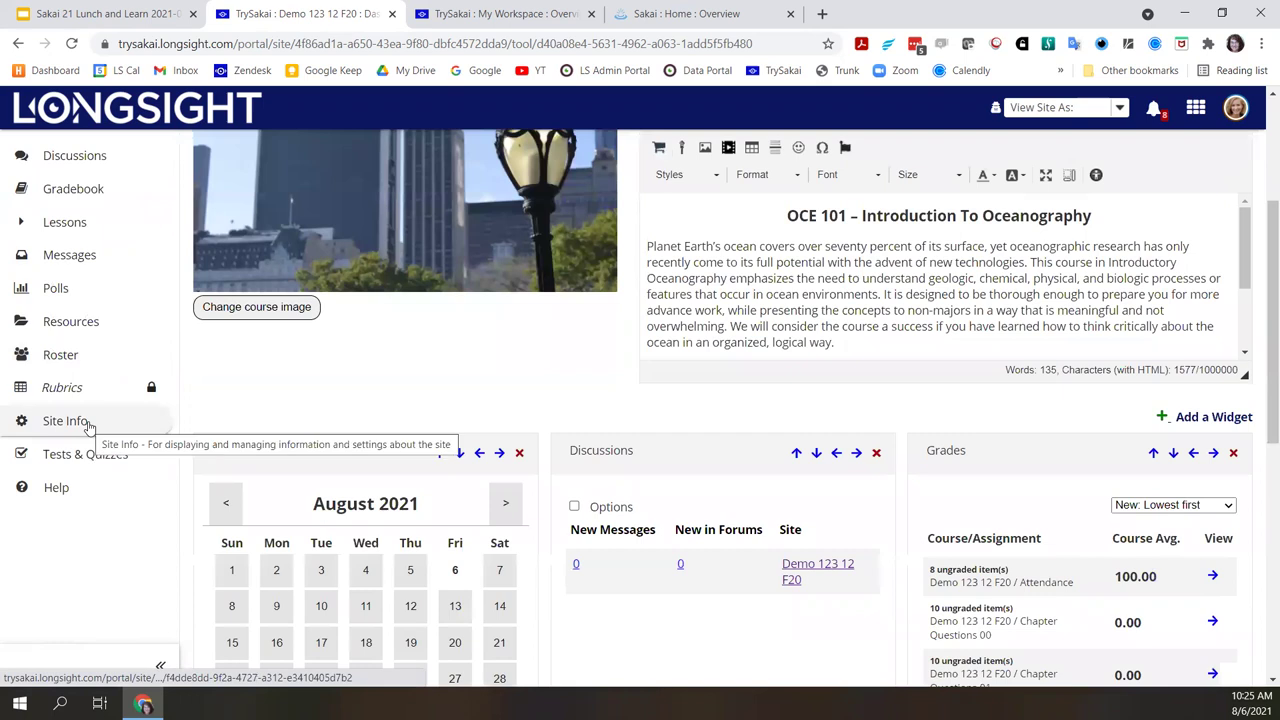
scroll(420, 394, down, 2)
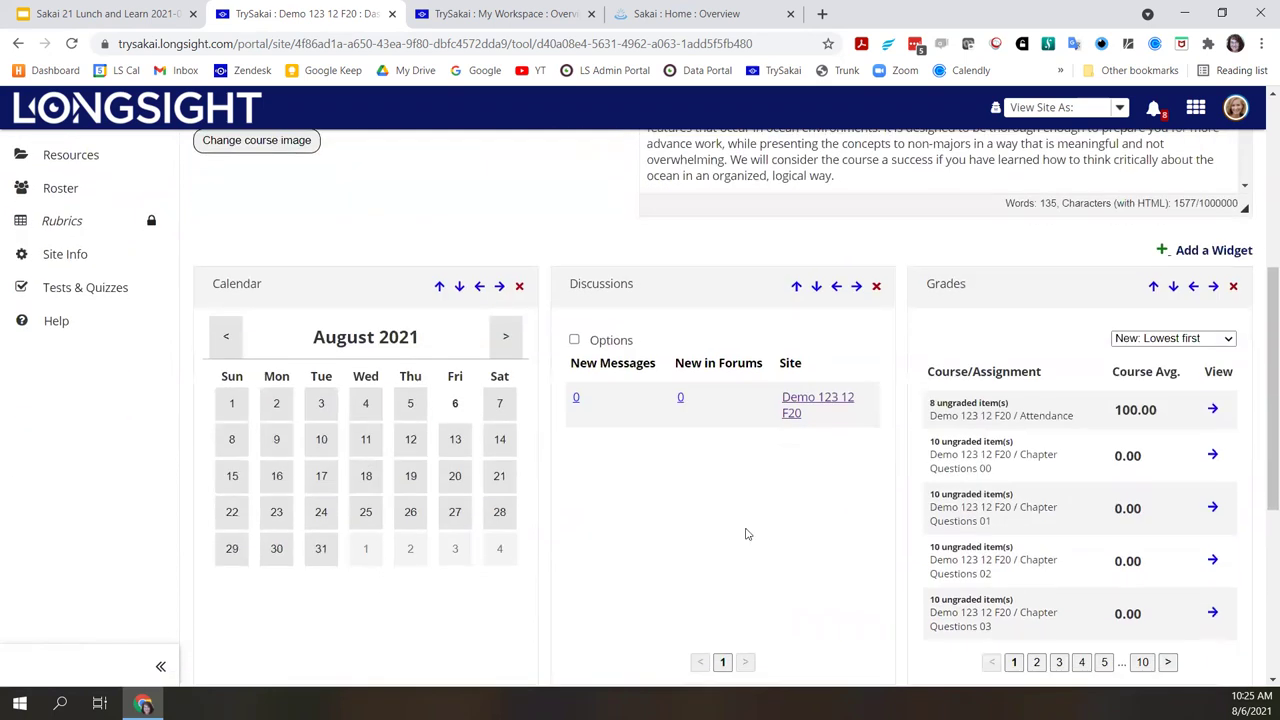
scroll(745, 534, up, 1)
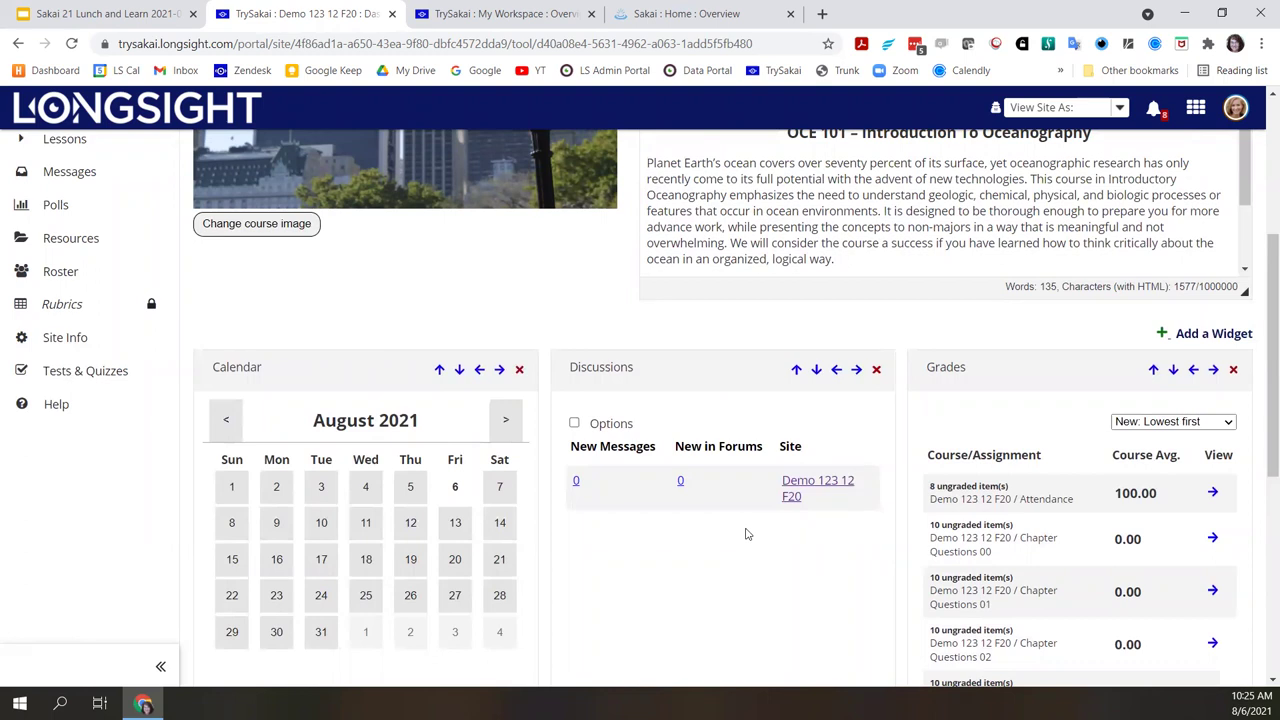
scroll(745, 534, down, 1)
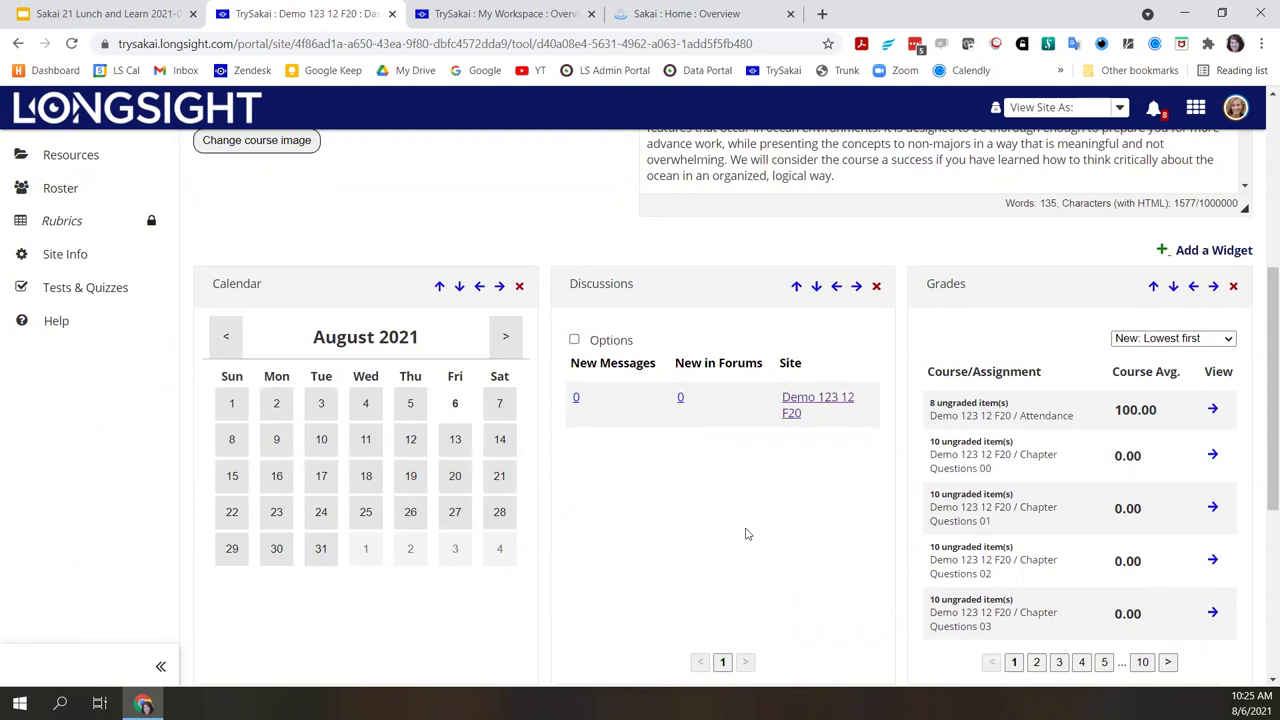
click(1168, 254)
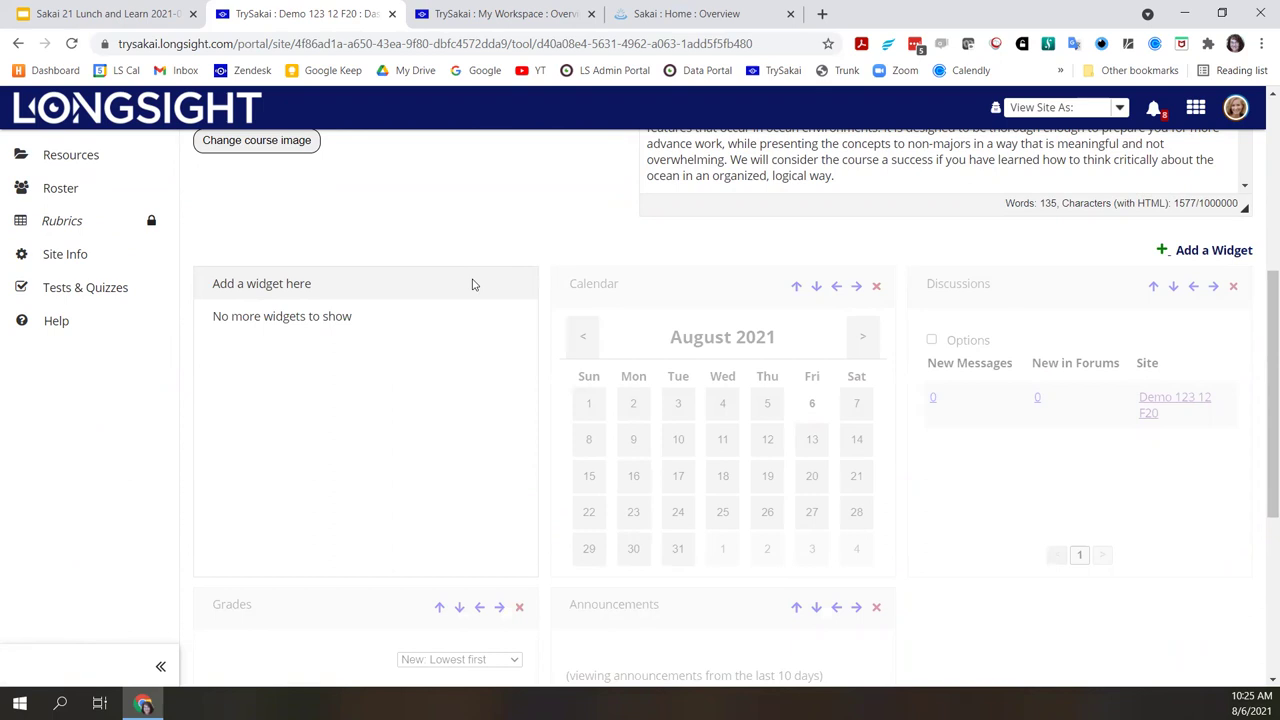
scroll(424, 232, up, 2)
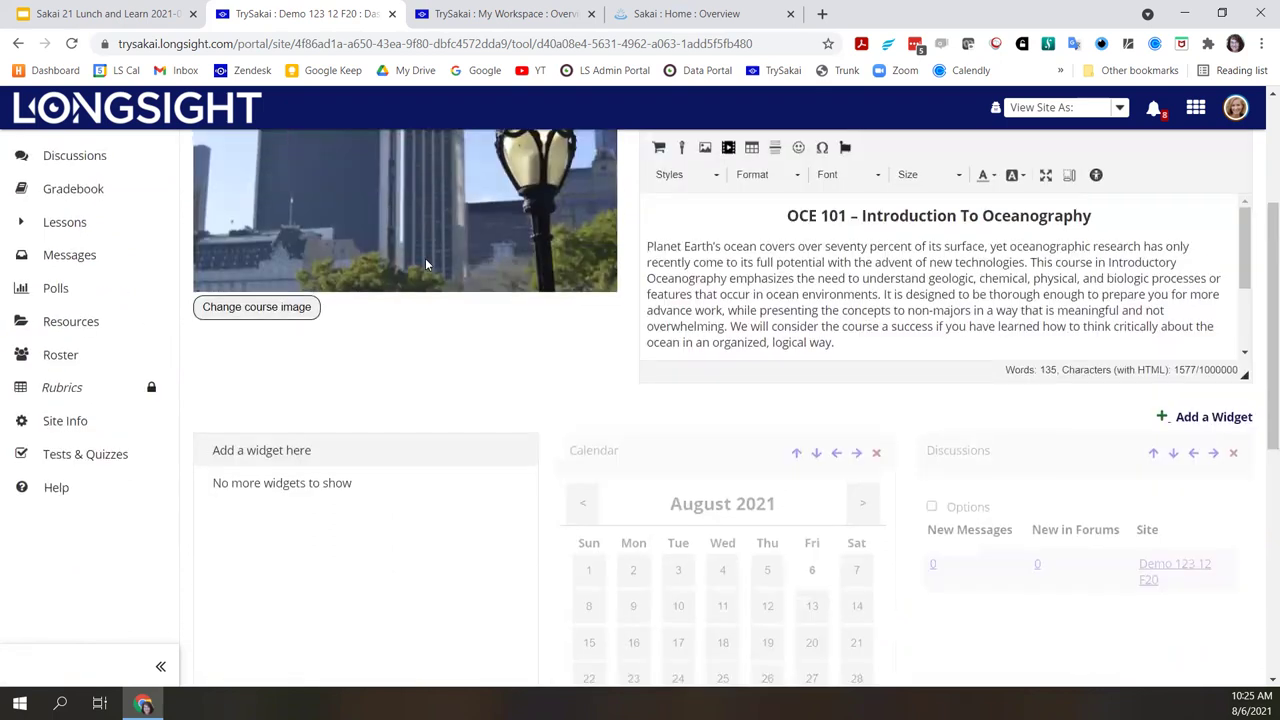
scroll(463, 406, up, 3)
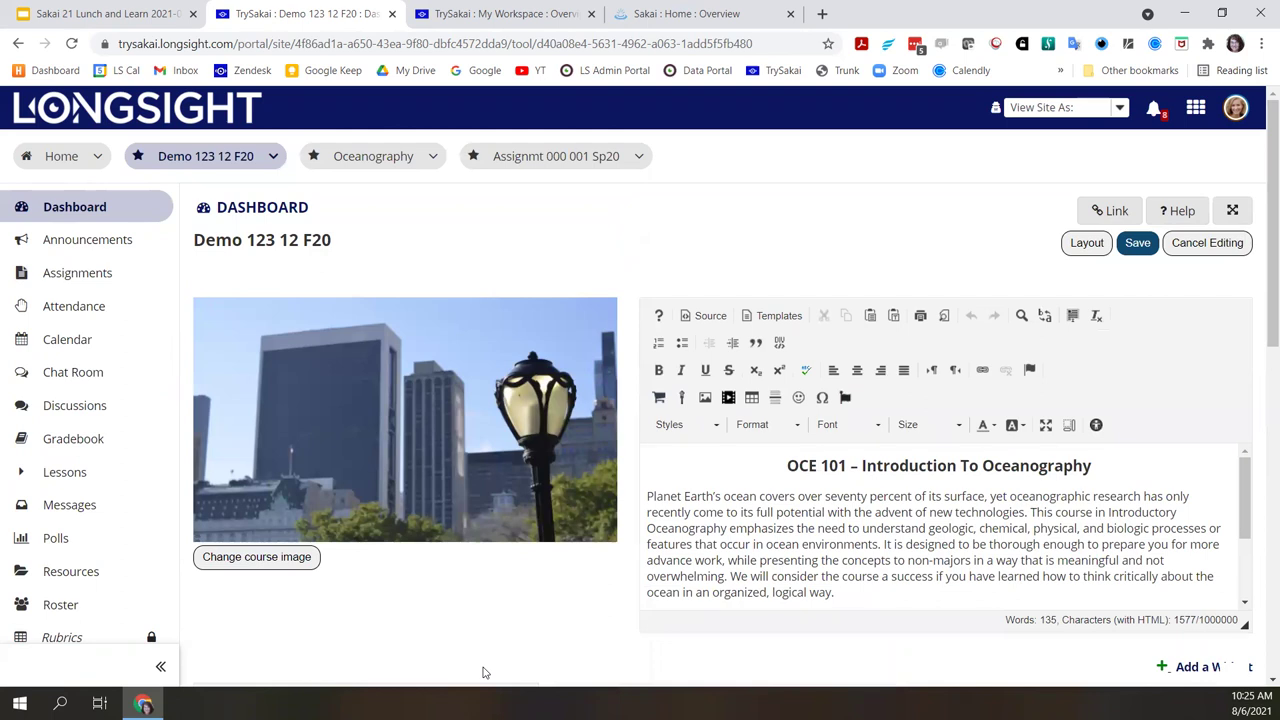
- Open the Home site's Dashboard to review its widgets, and return to the Google Slides presentation
click(77, 166)
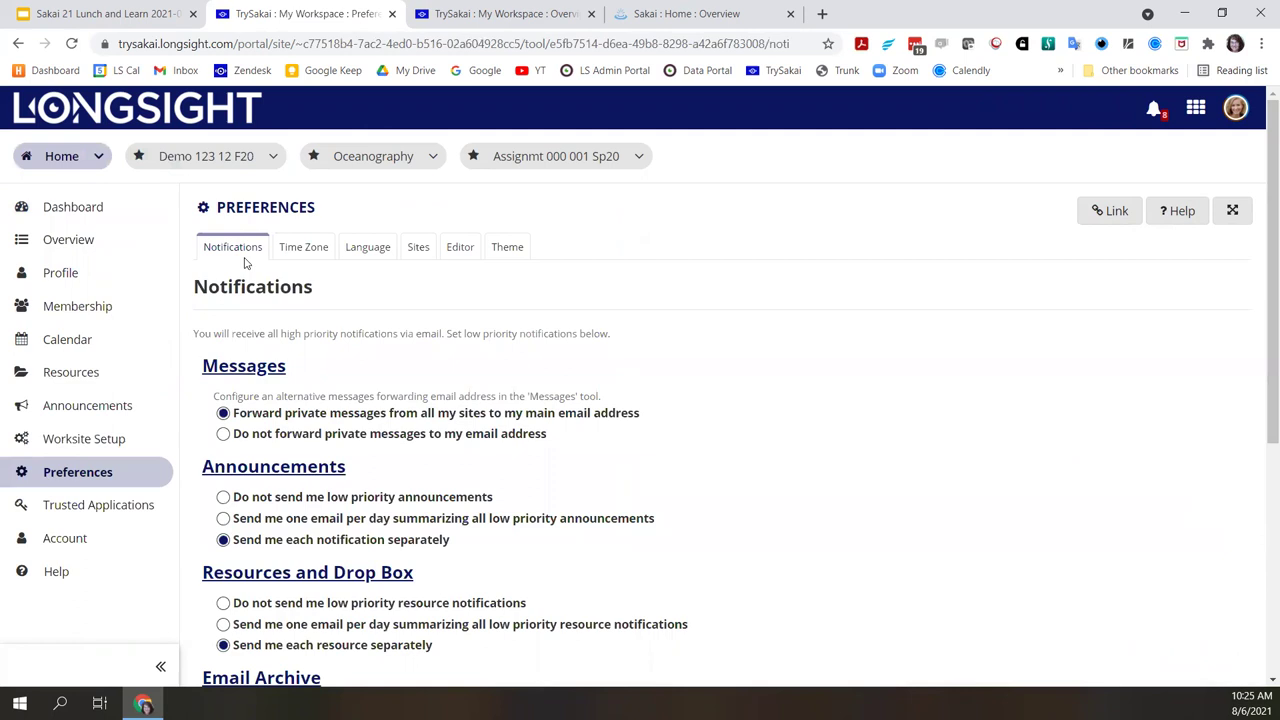
click(70, 207)
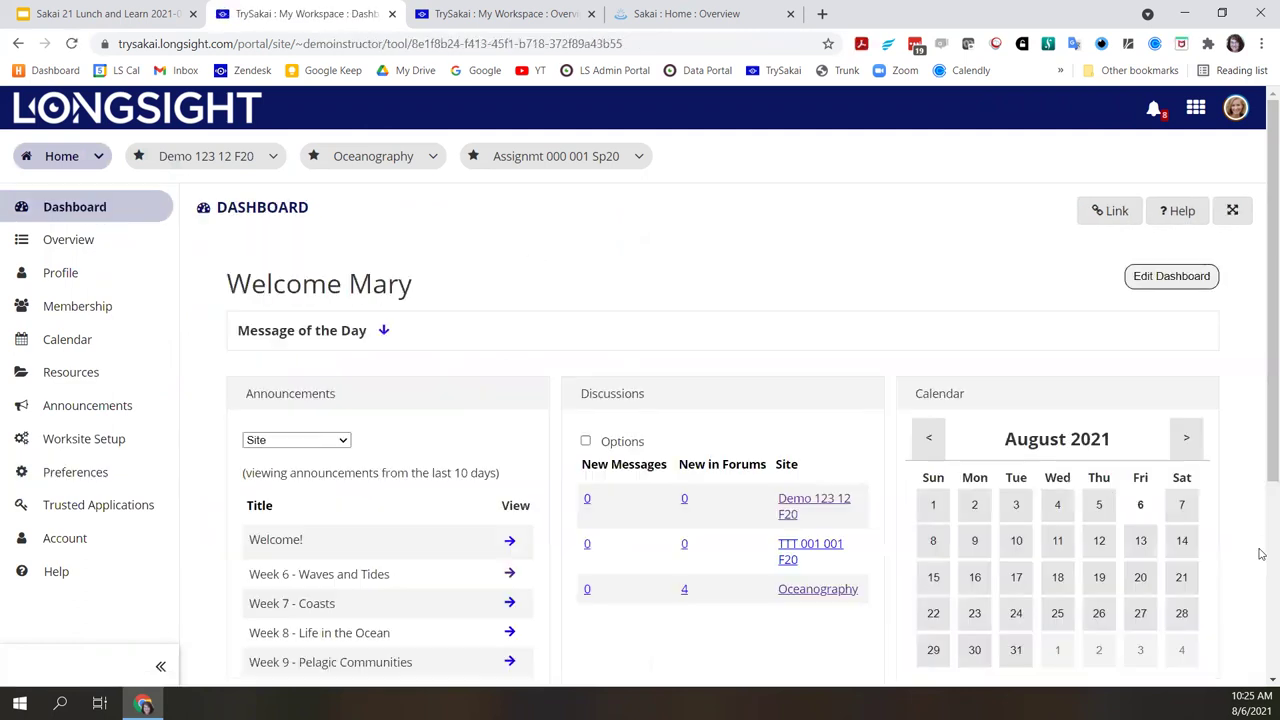
scroll(1230, 400, down, 3)
scroll(1201, 294, up, 2)
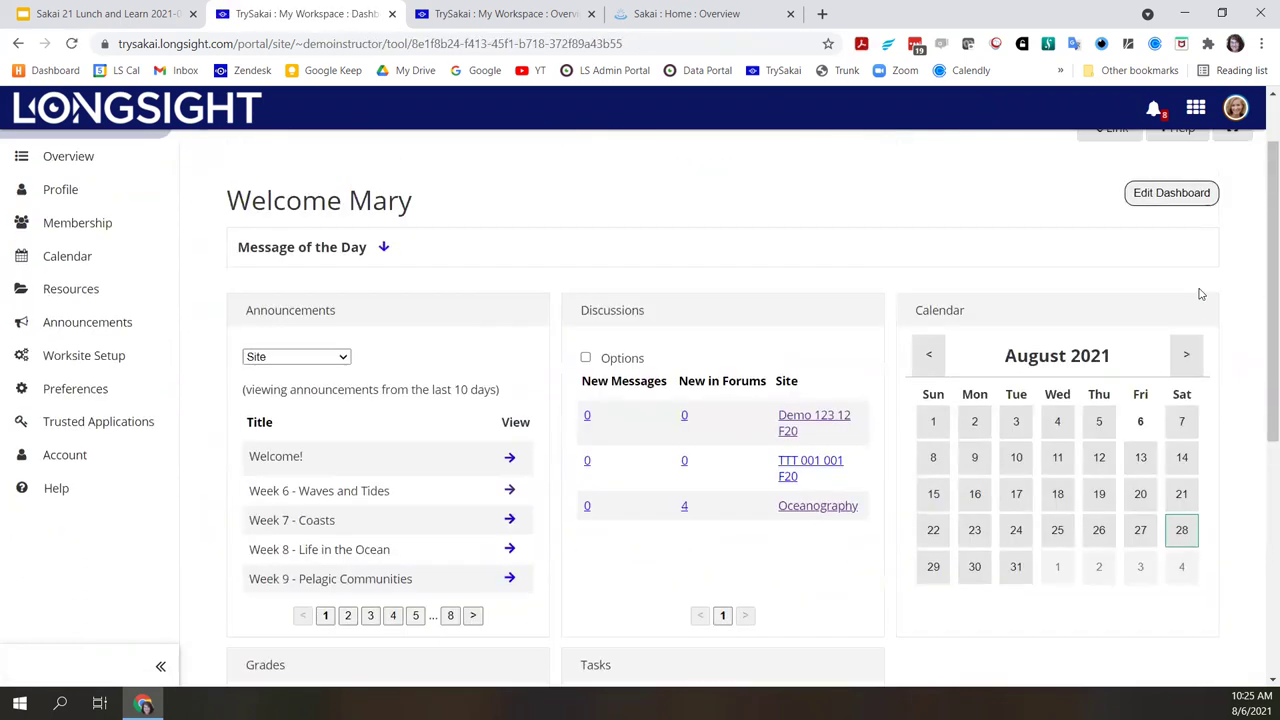
scroll(857, 451, down, 3)
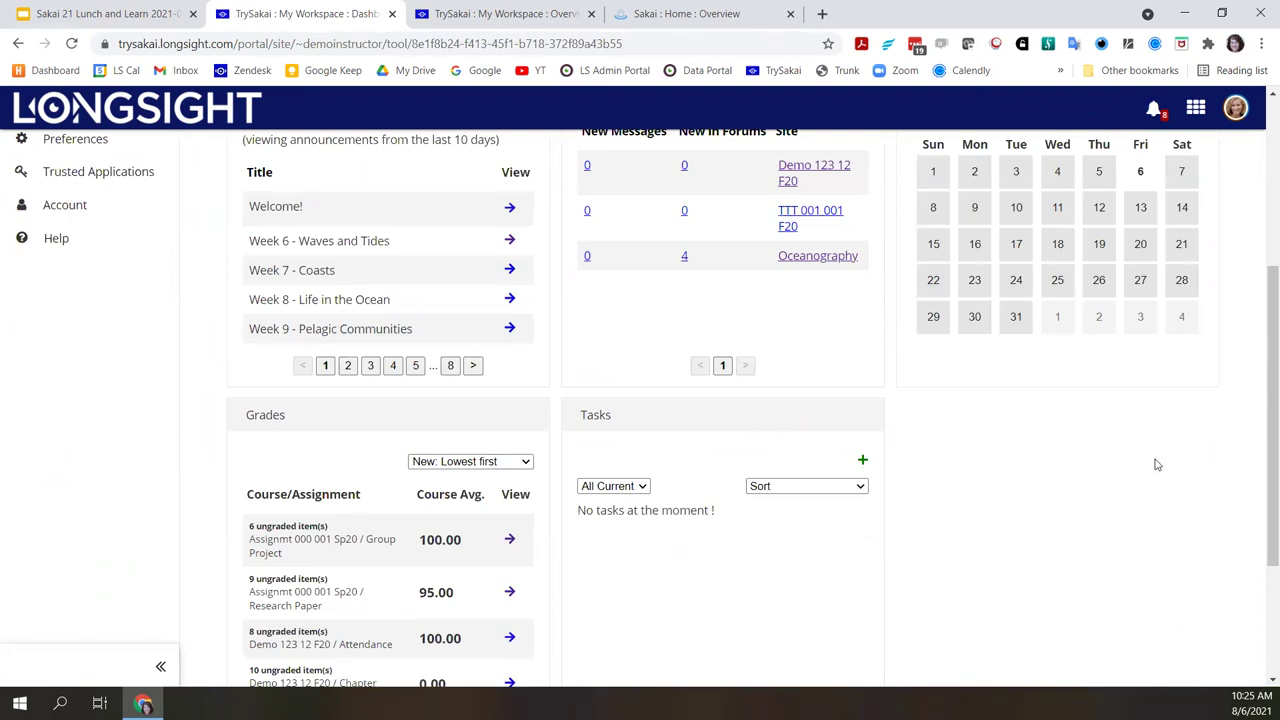
scroll(1157, 464, up, 4)
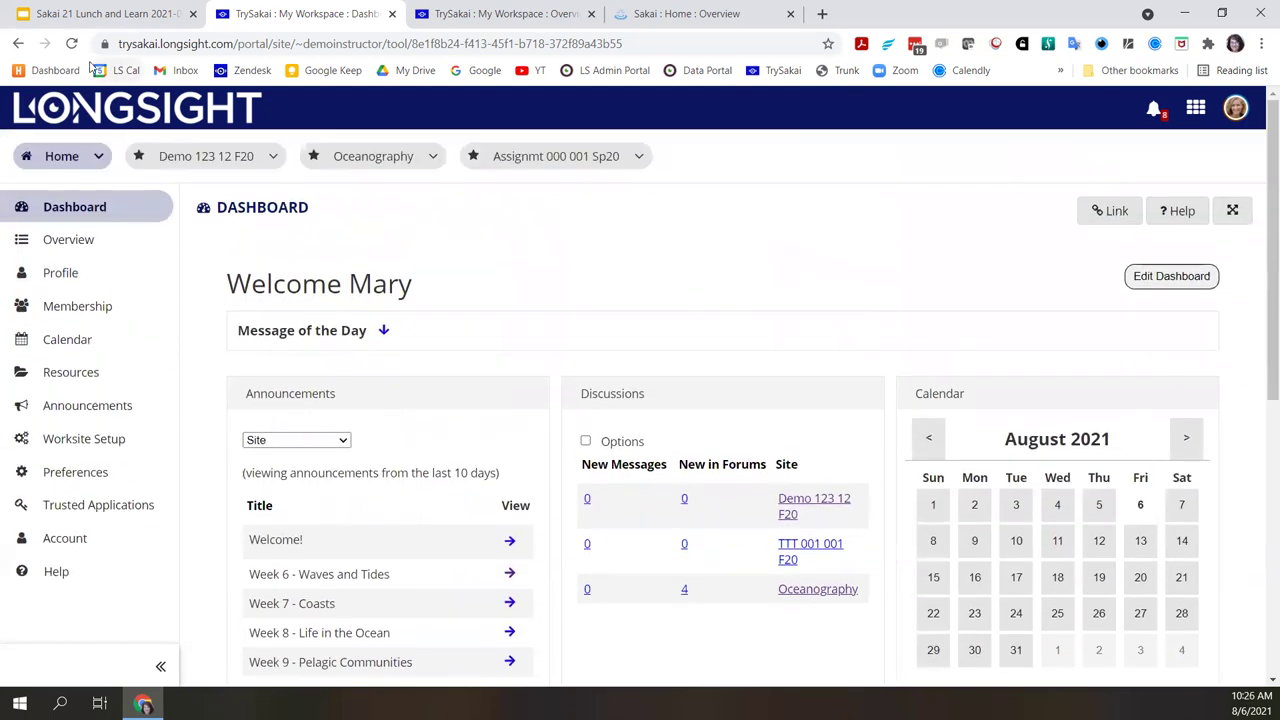
click(92, 16)
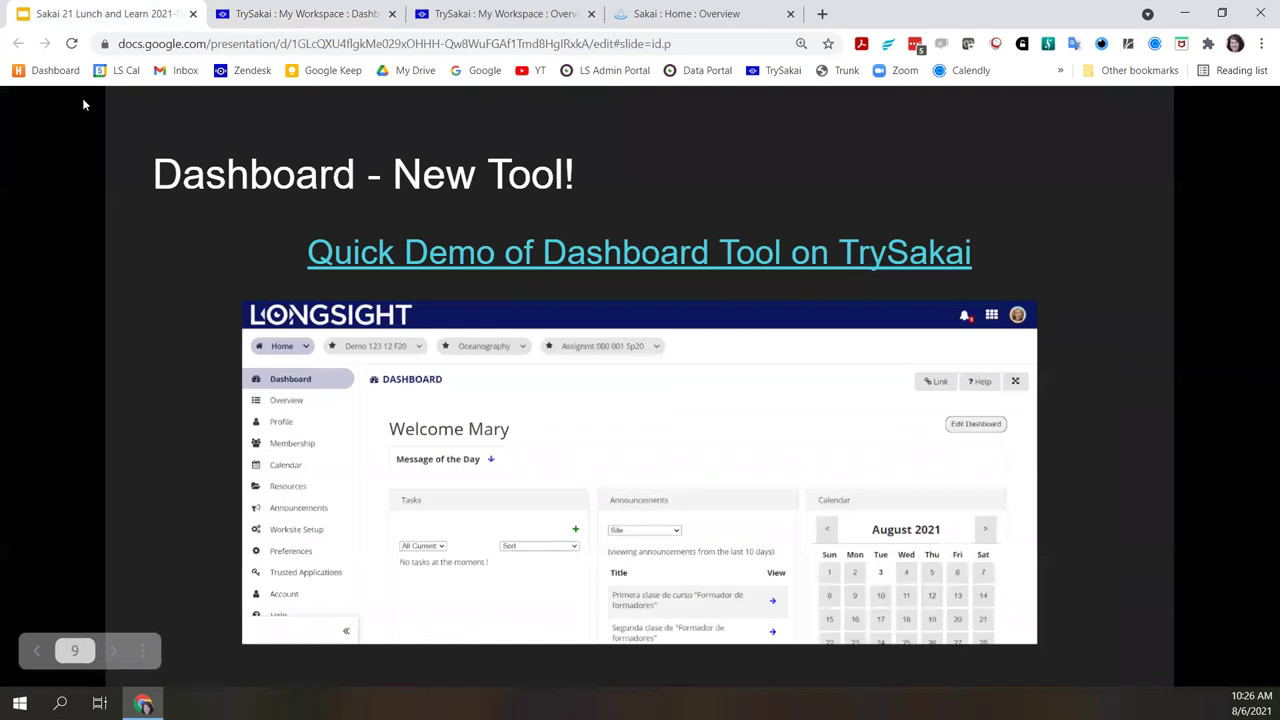
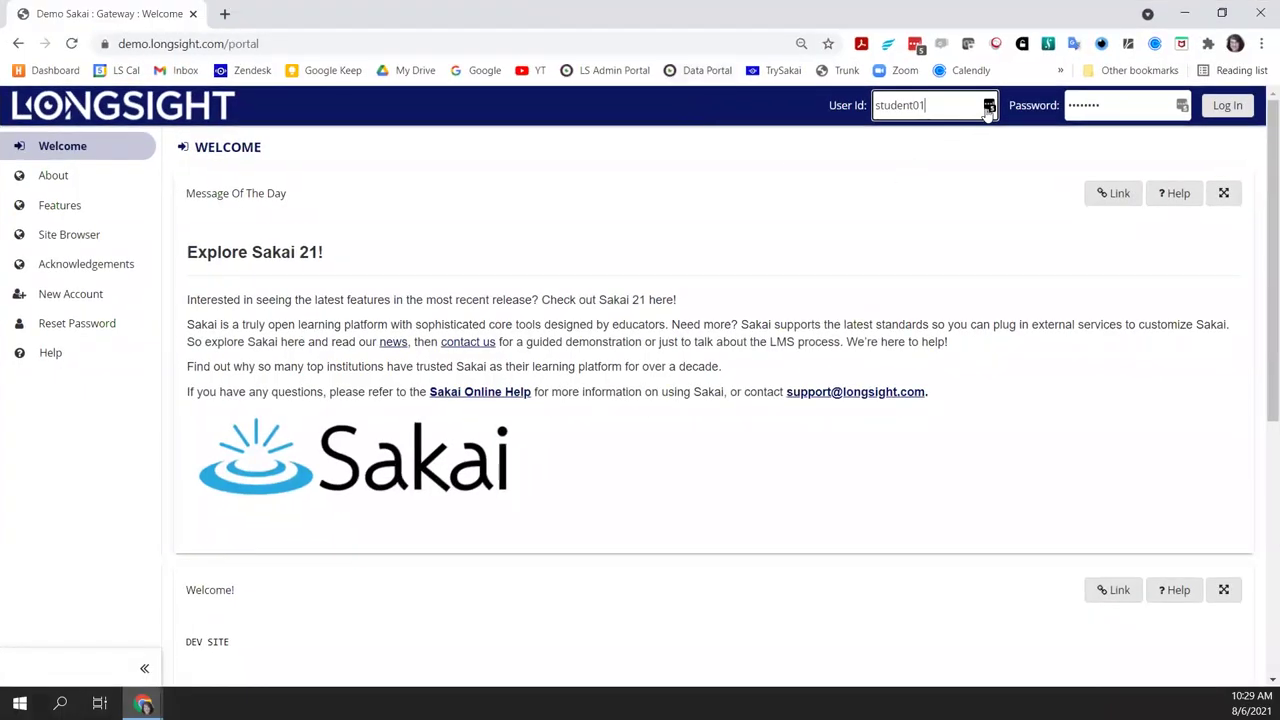
- Log in to the demo Sakai site as lsadmin, filling in the user ID and password from the saved credentials
click(989, 107)
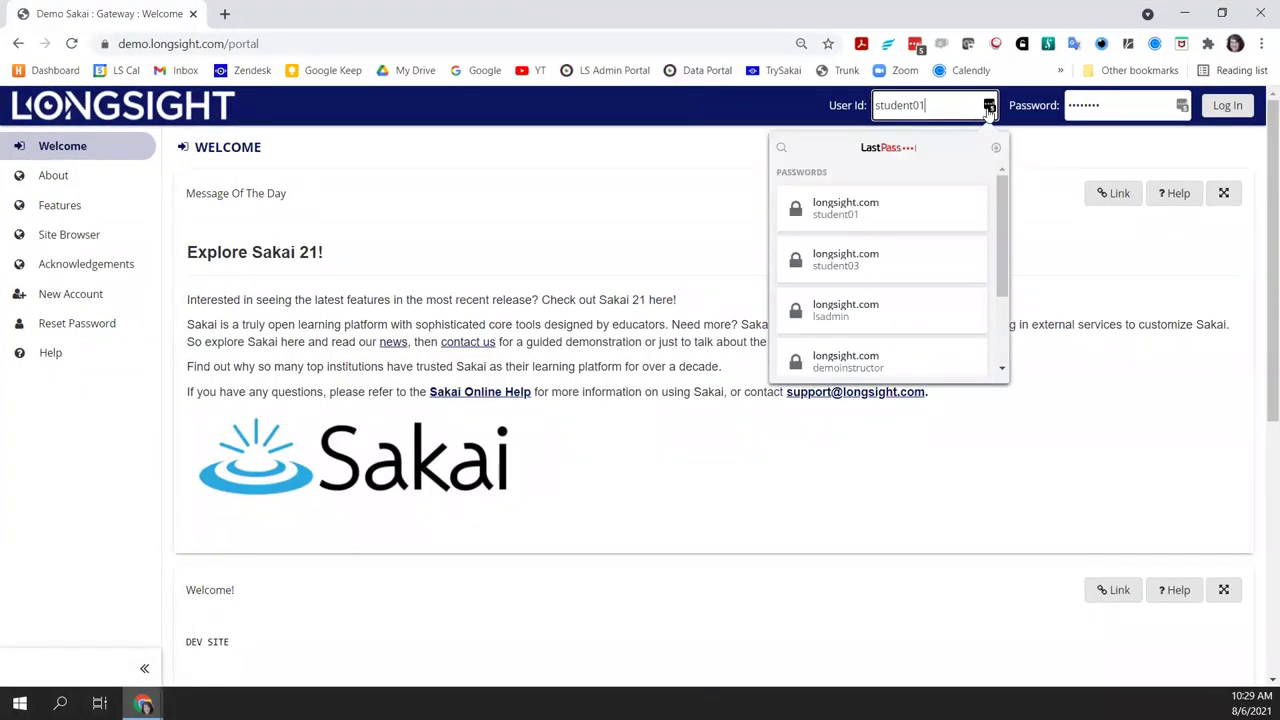
click(865, 317)
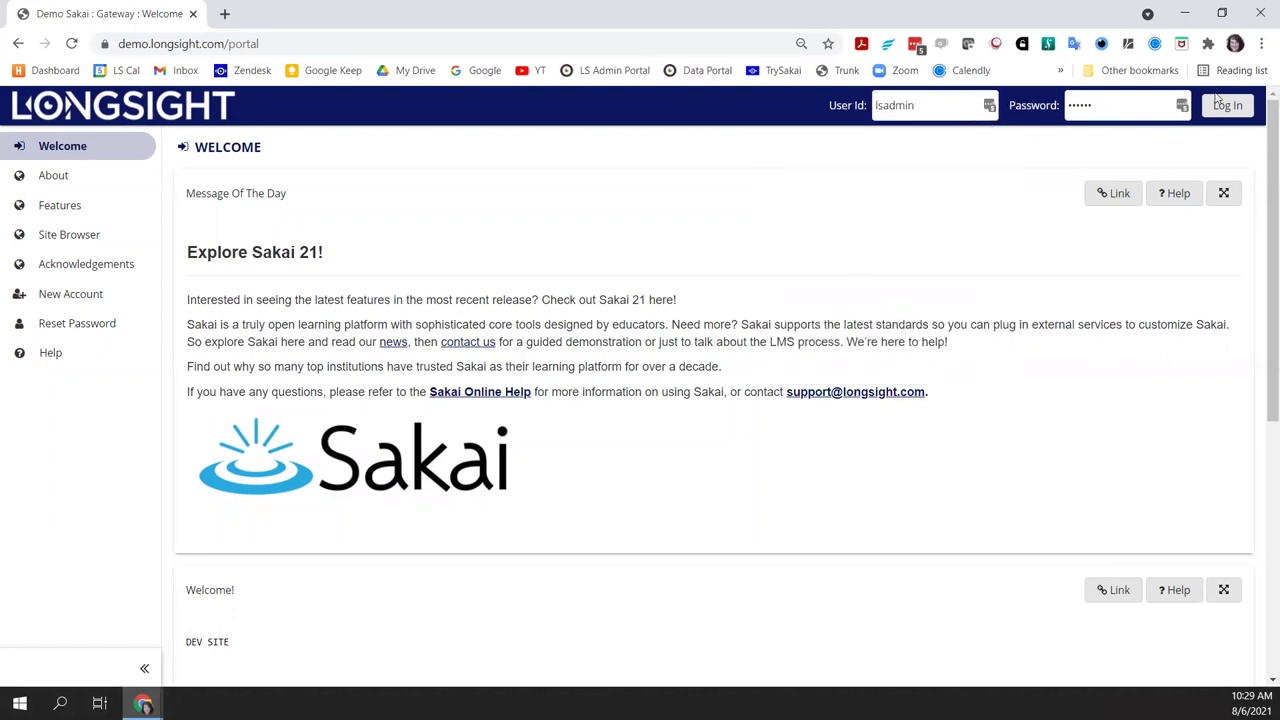
click(1220, 110)
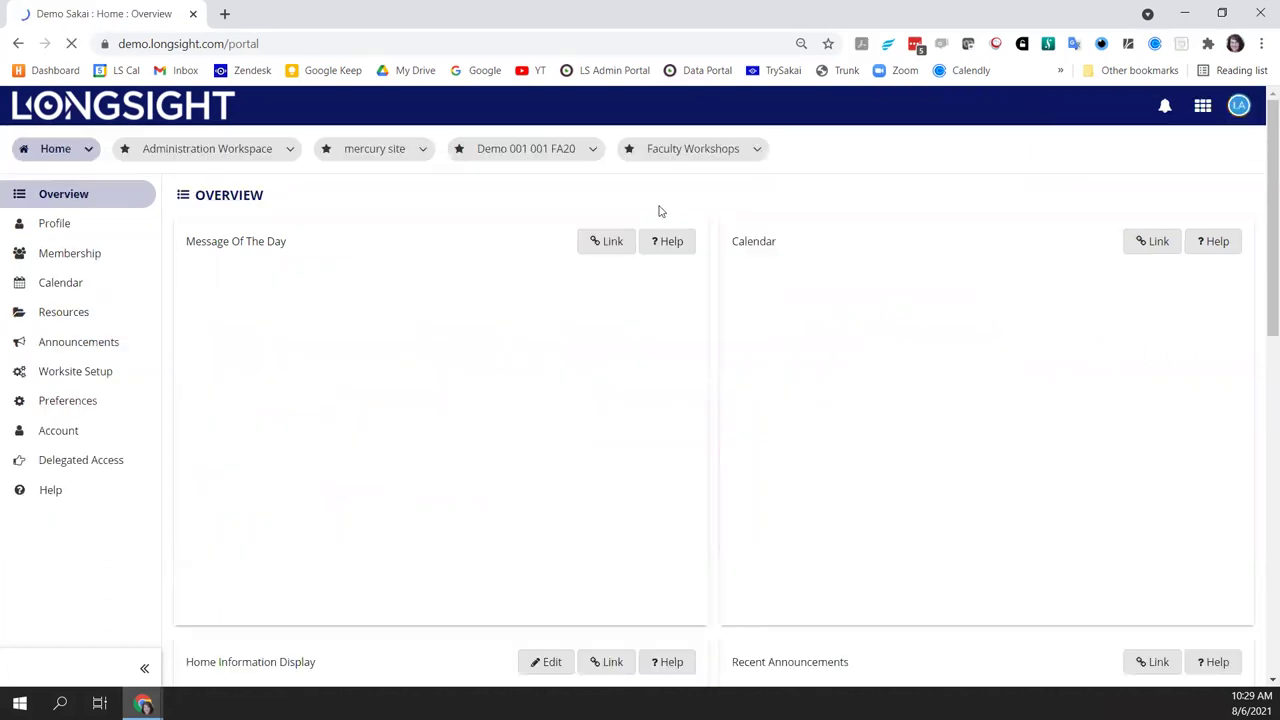
- Open the BIO 101 001 course site for editing from the Administration Workspace's Sites list
click(179, 150)
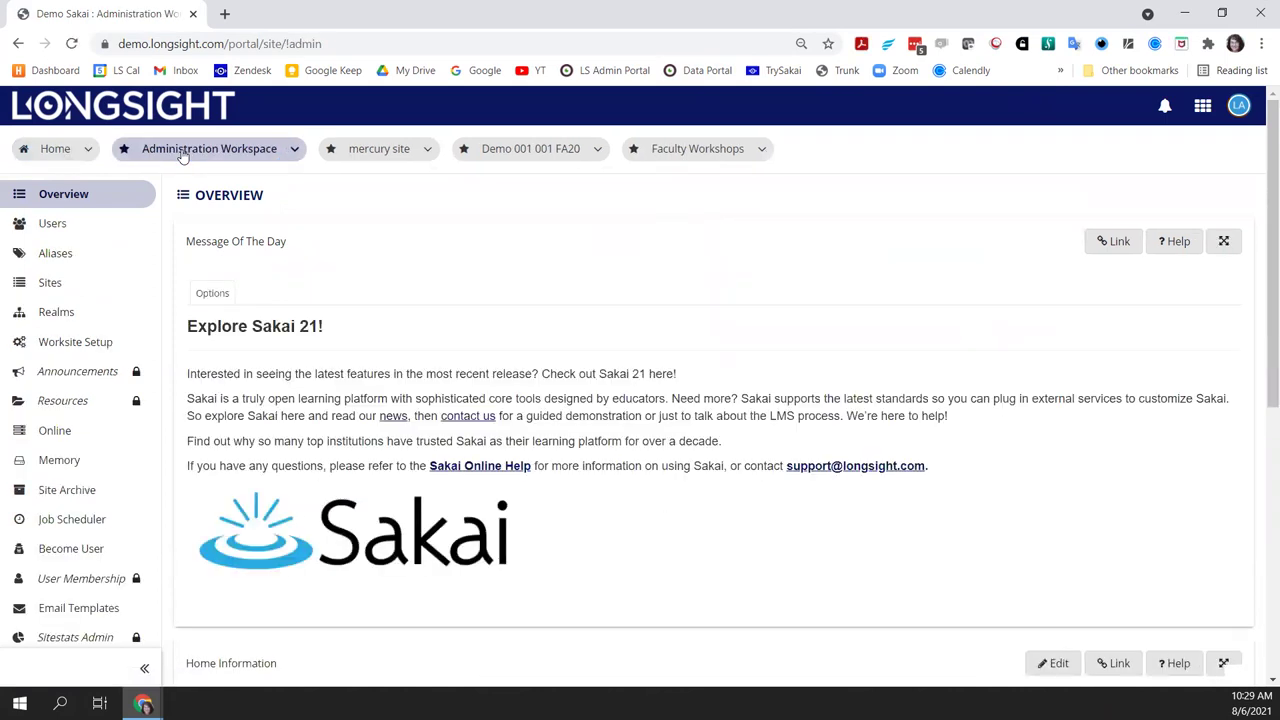
click(84, 294)
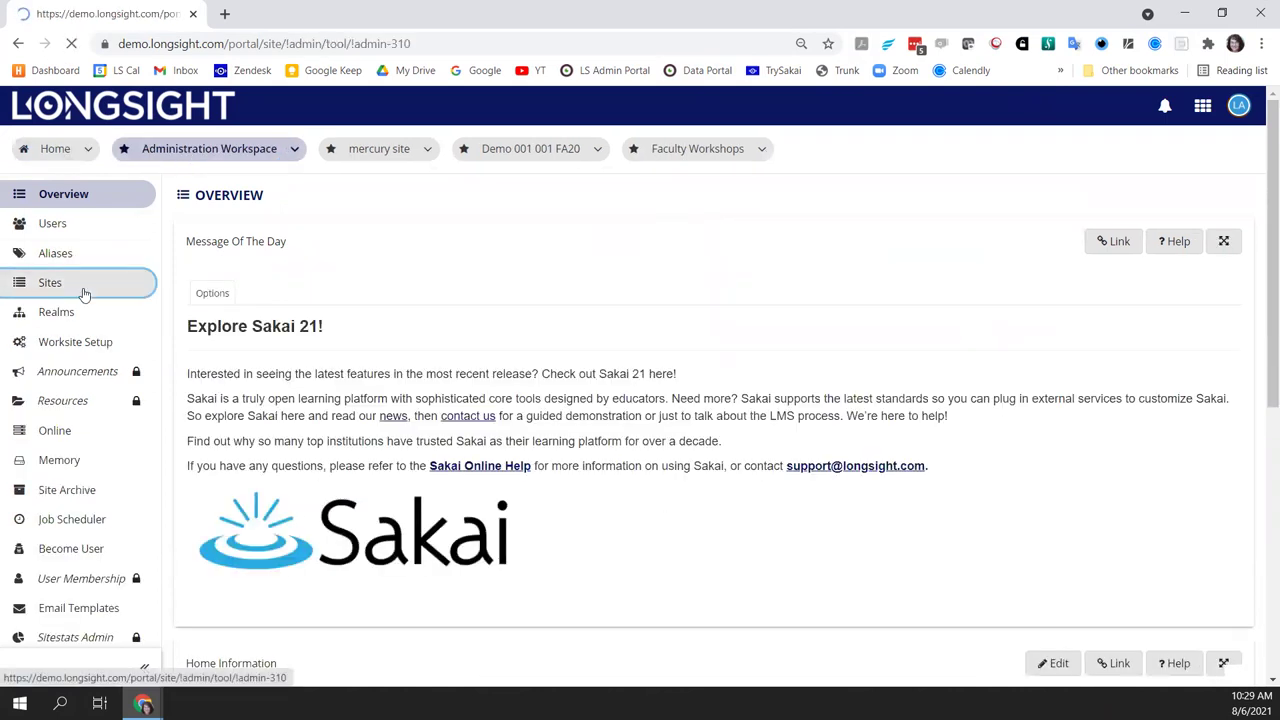
scroll(423, 571, down, 5)
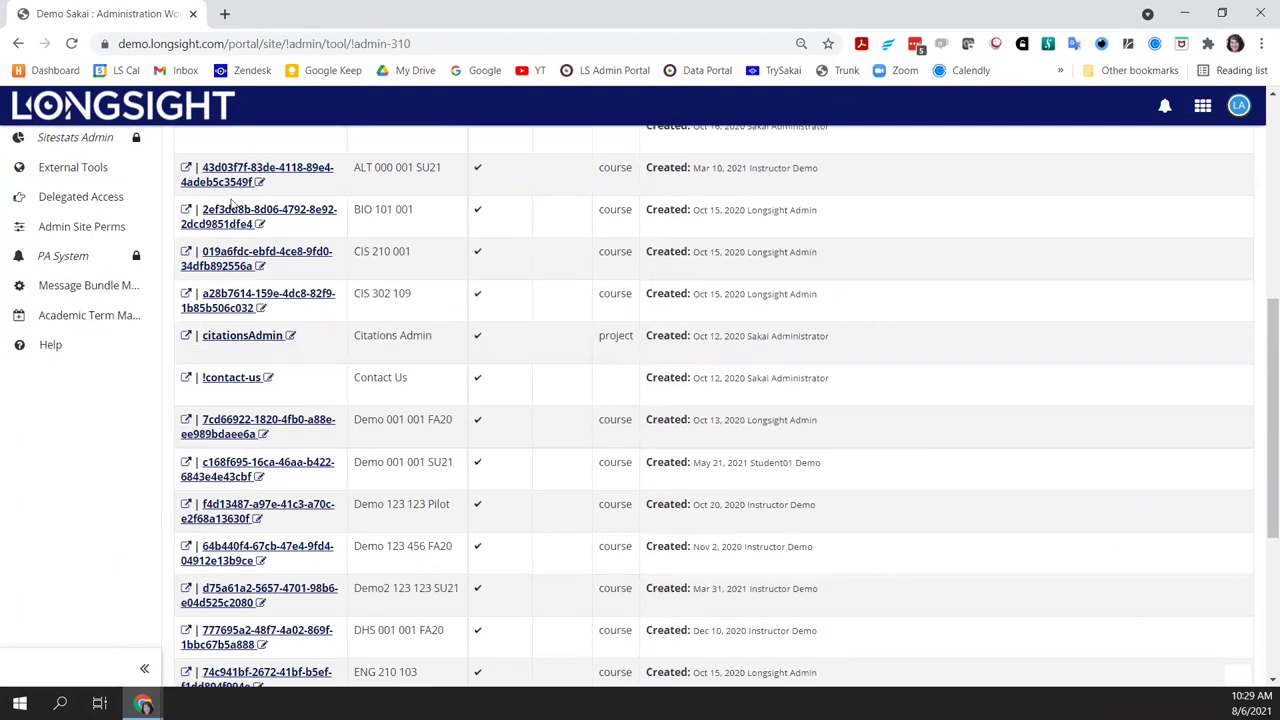
scroll(380, 289, up, 5)
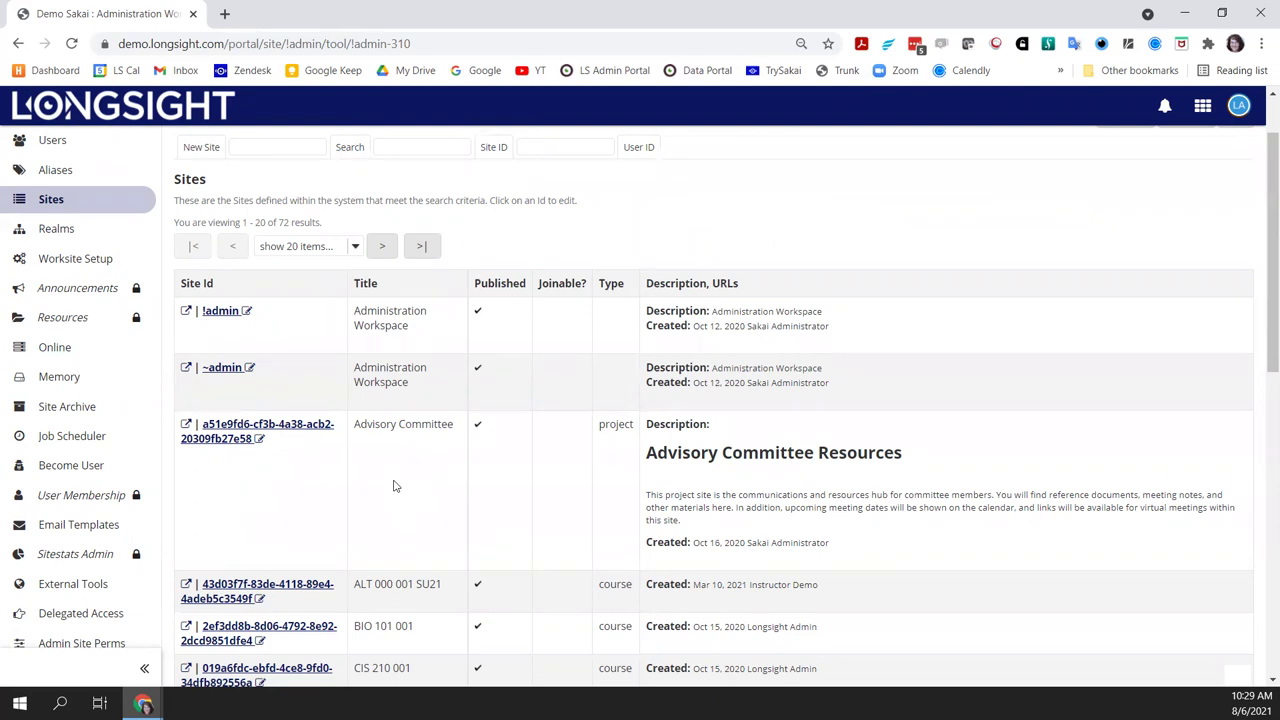
scroll(393, 486, down, 2)
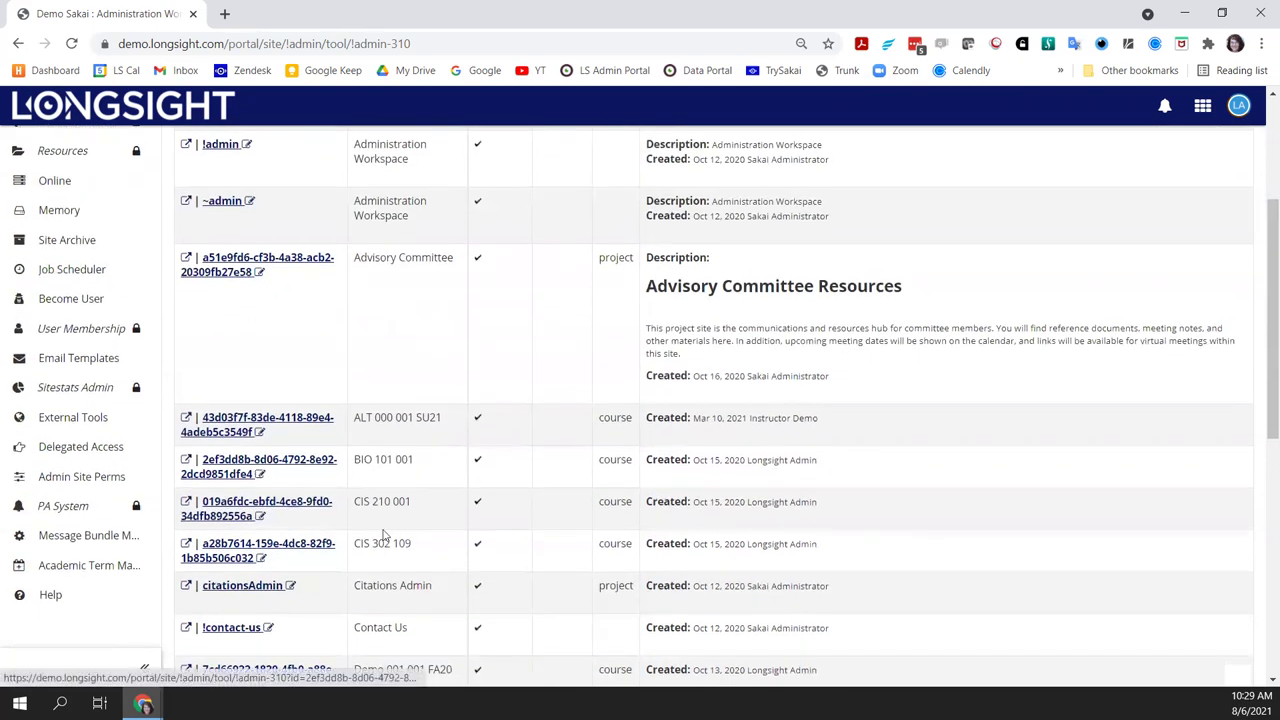
click(228, 474)
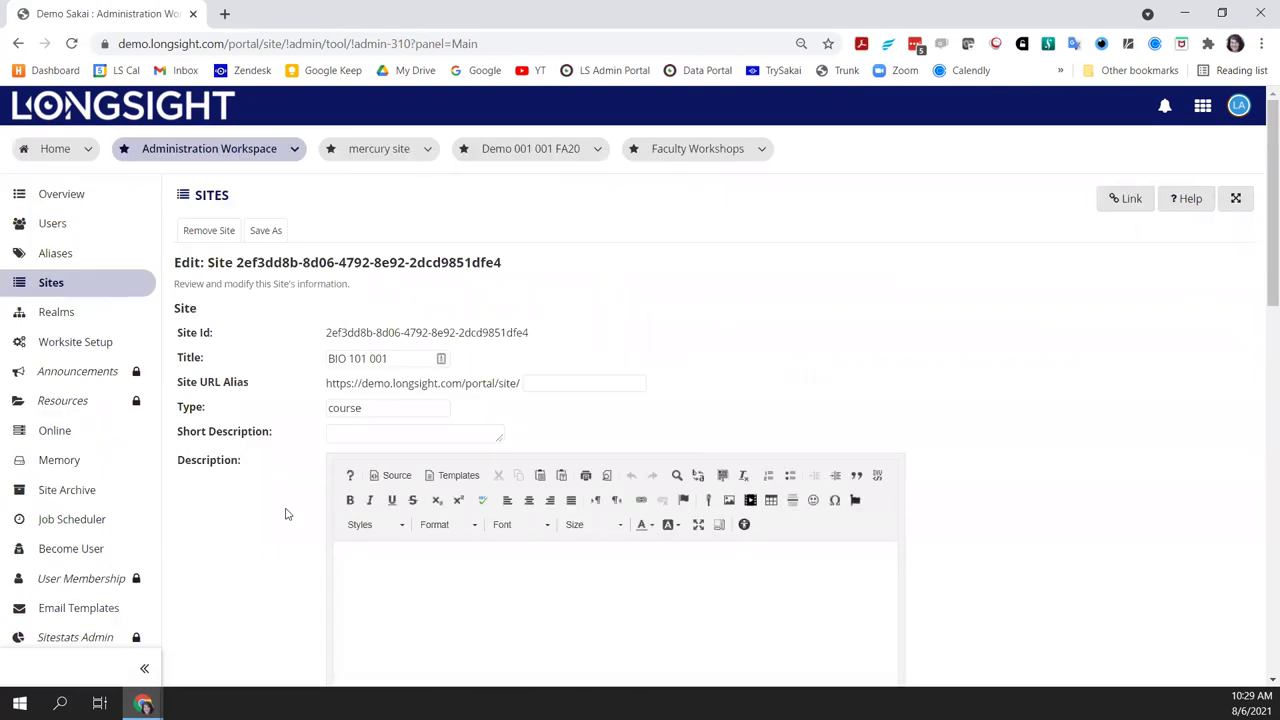
- Open the BIO 101 001 site's pages for editing and review the existing page list
scroll(266, 517, down, 3)
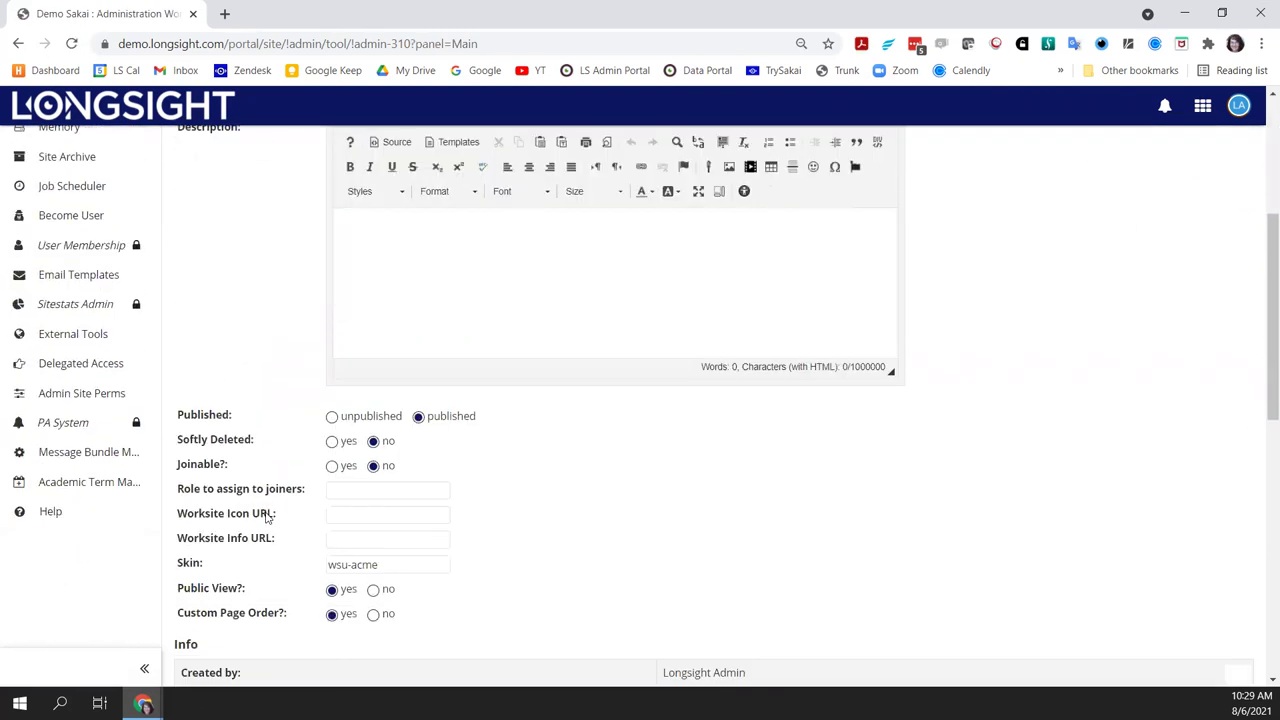
scroll(266, 517, down, 5)
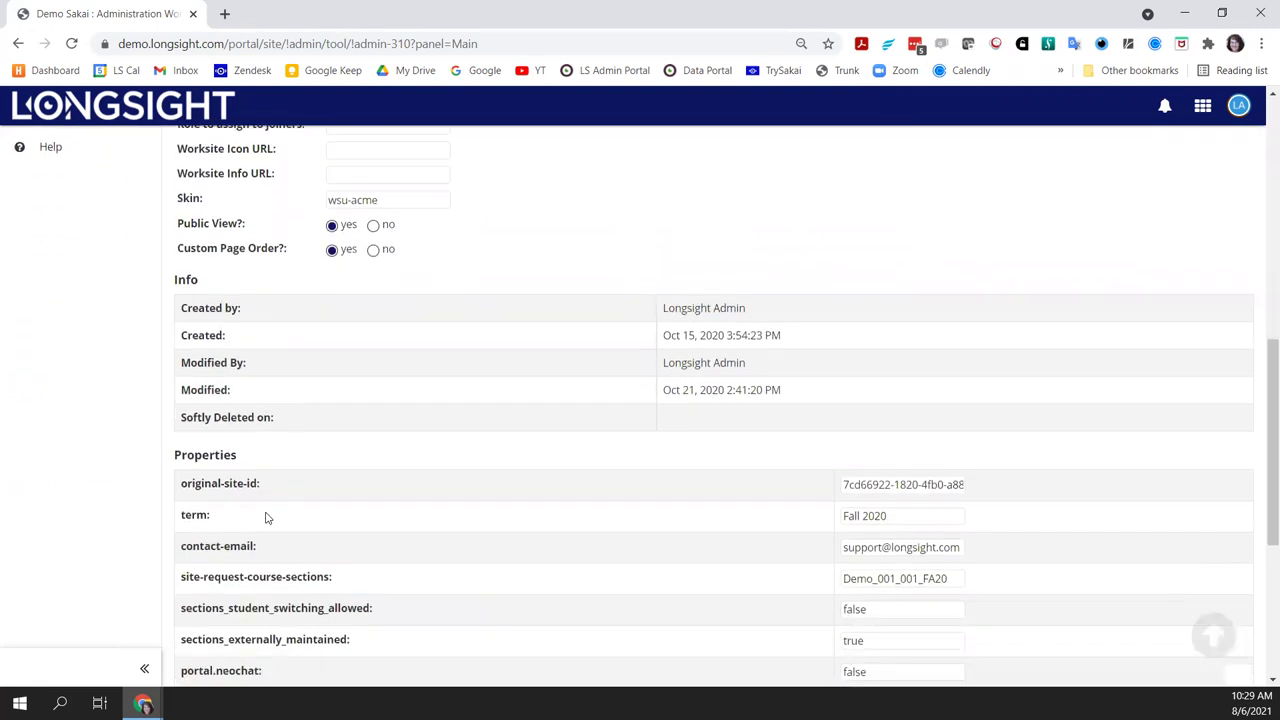
scroll(266, 517, down, 2)
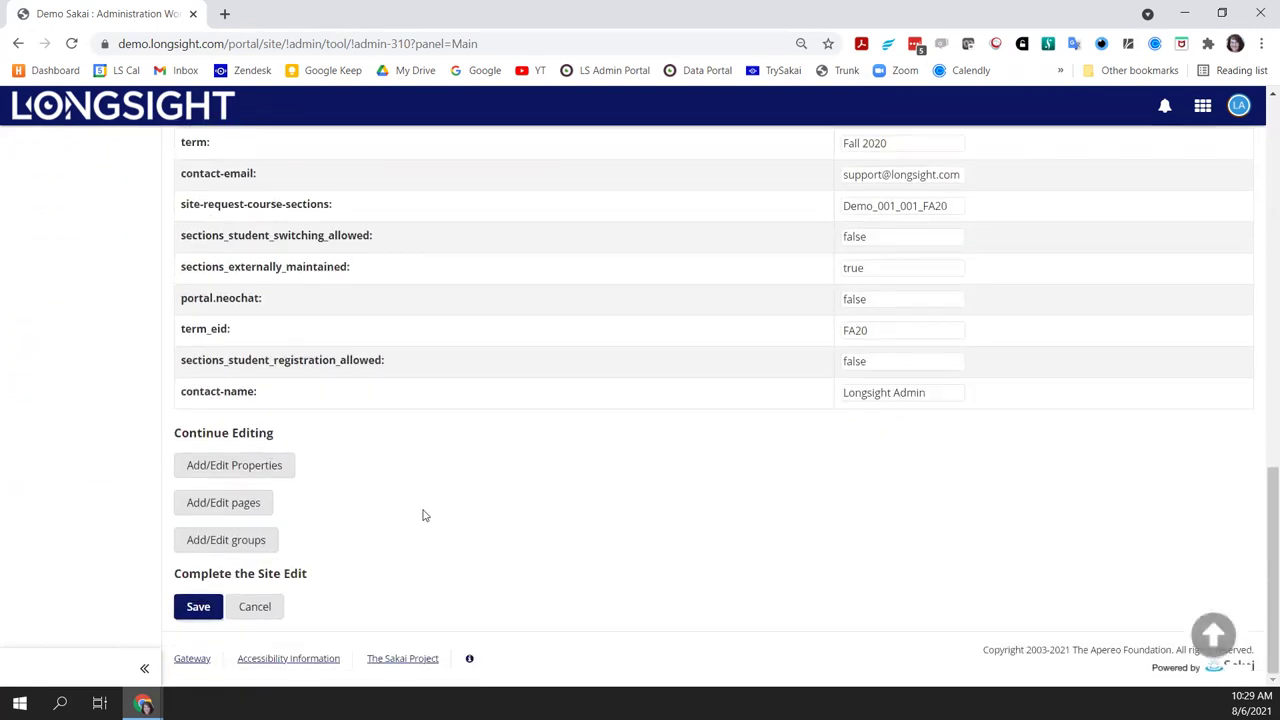
click(239, 510)
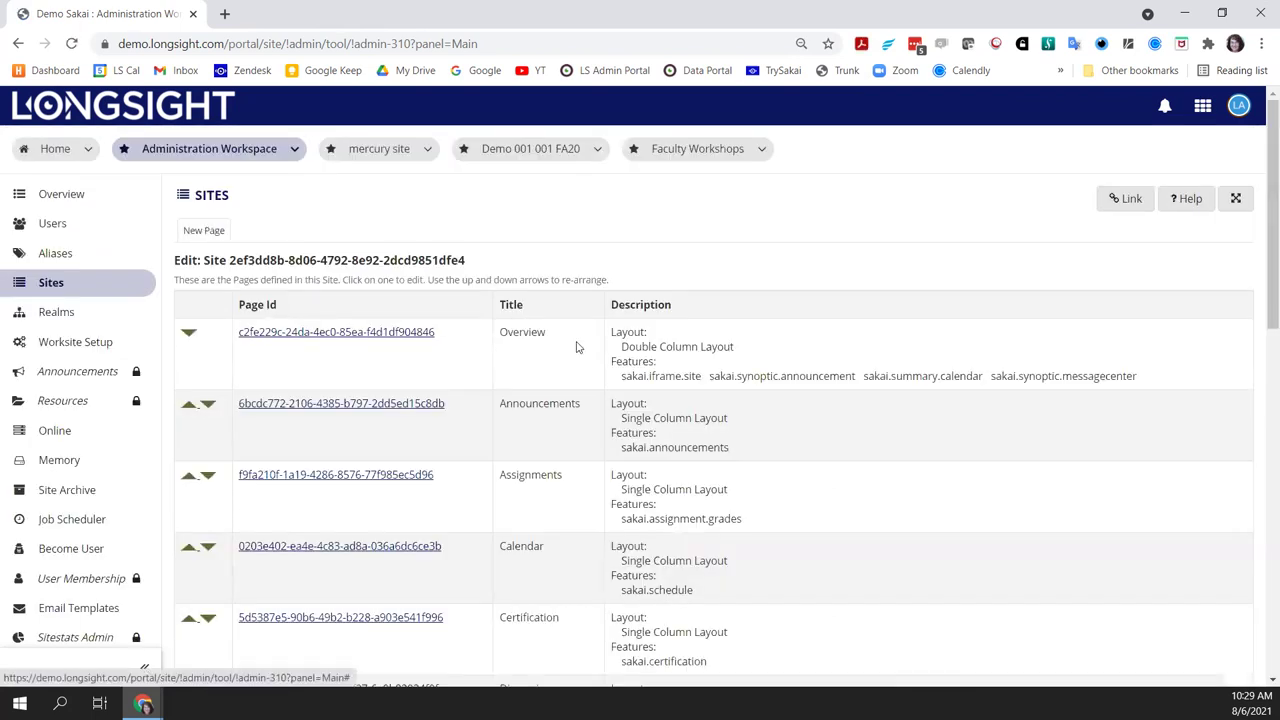
scroll(576, 490, down, 2)
scroll(576, 492, down, 5)
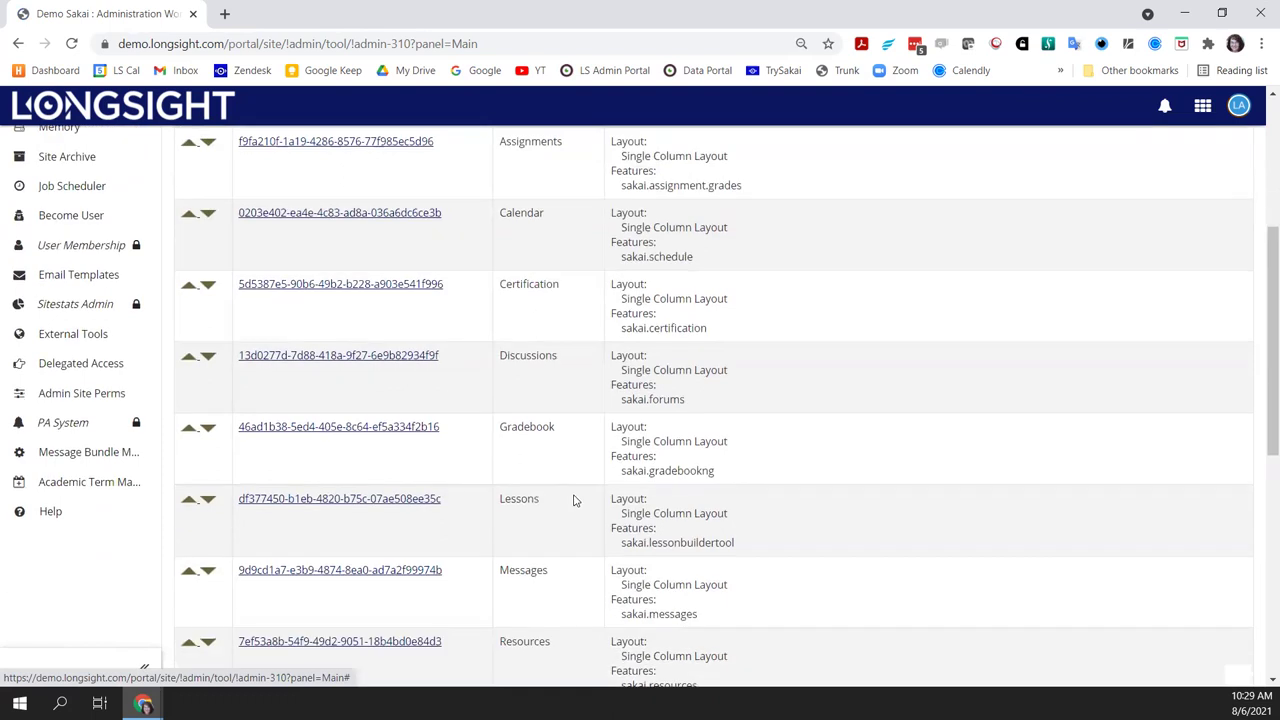
scroll(576, 510, down, 2)
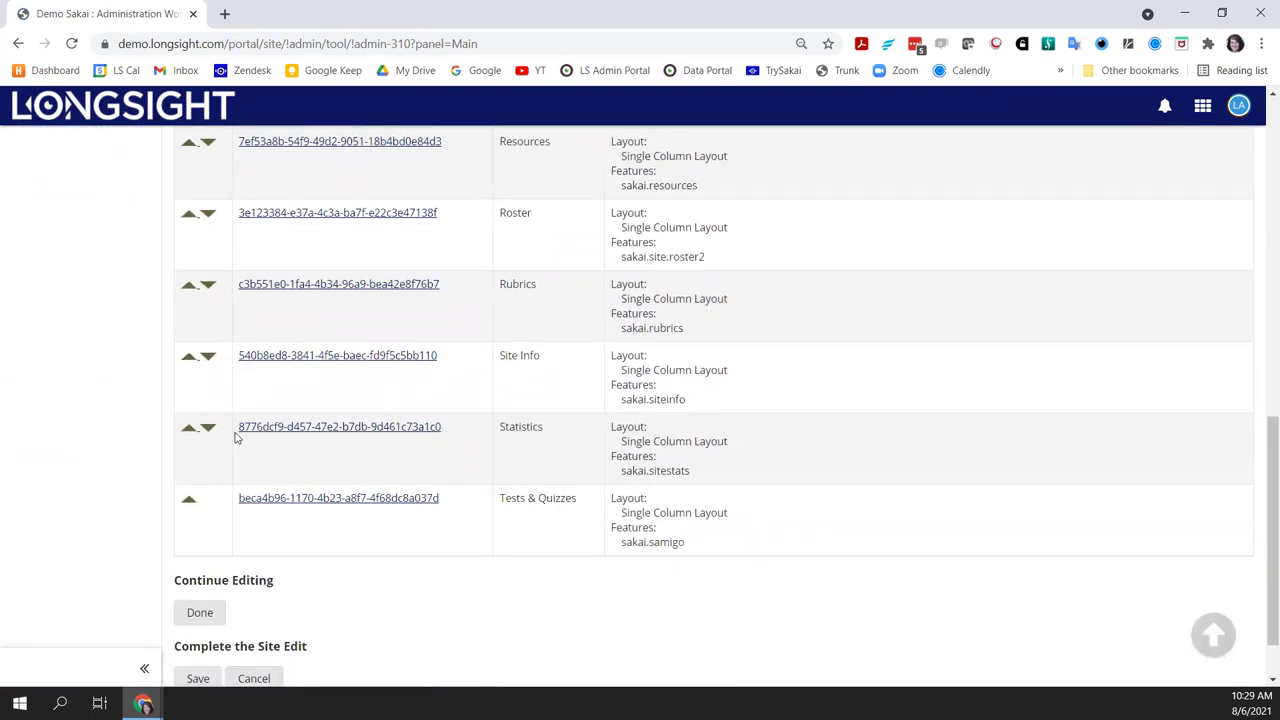
scroll(575, 520, up, 4)
scroll(573, 520, up, 5)
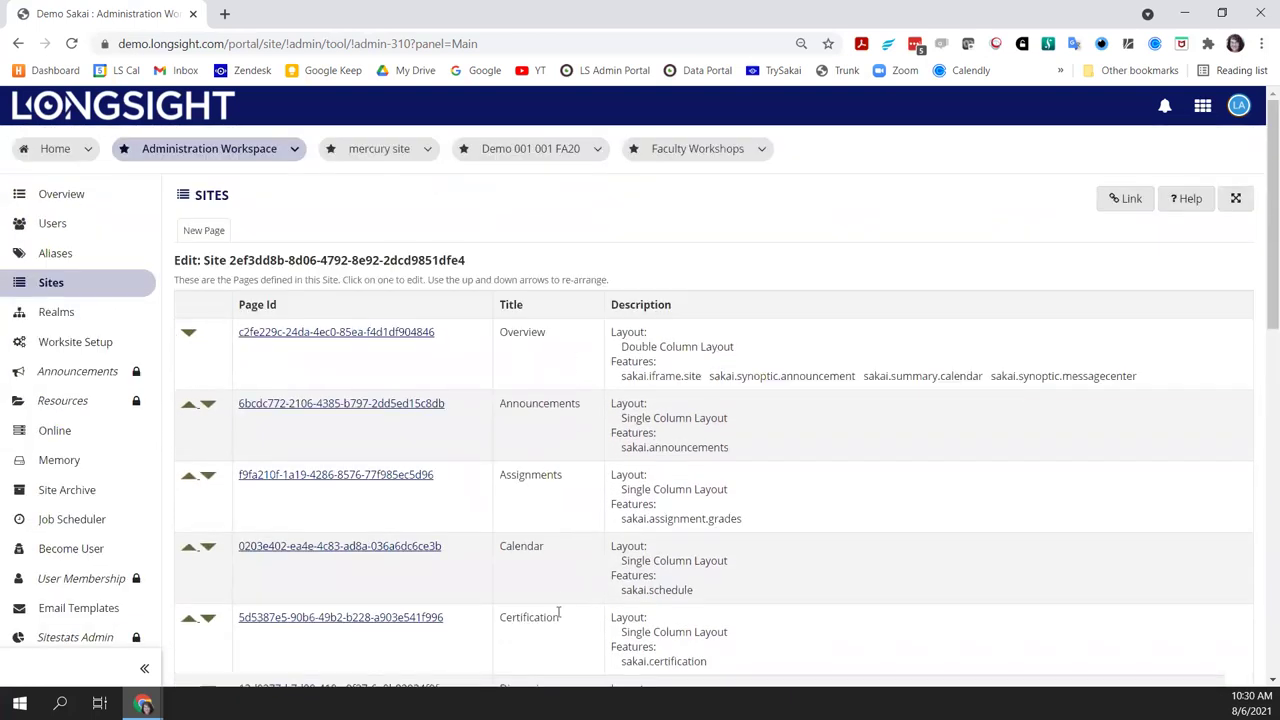
- Create a new page in the site and title it Dashboard
click(200, 229)
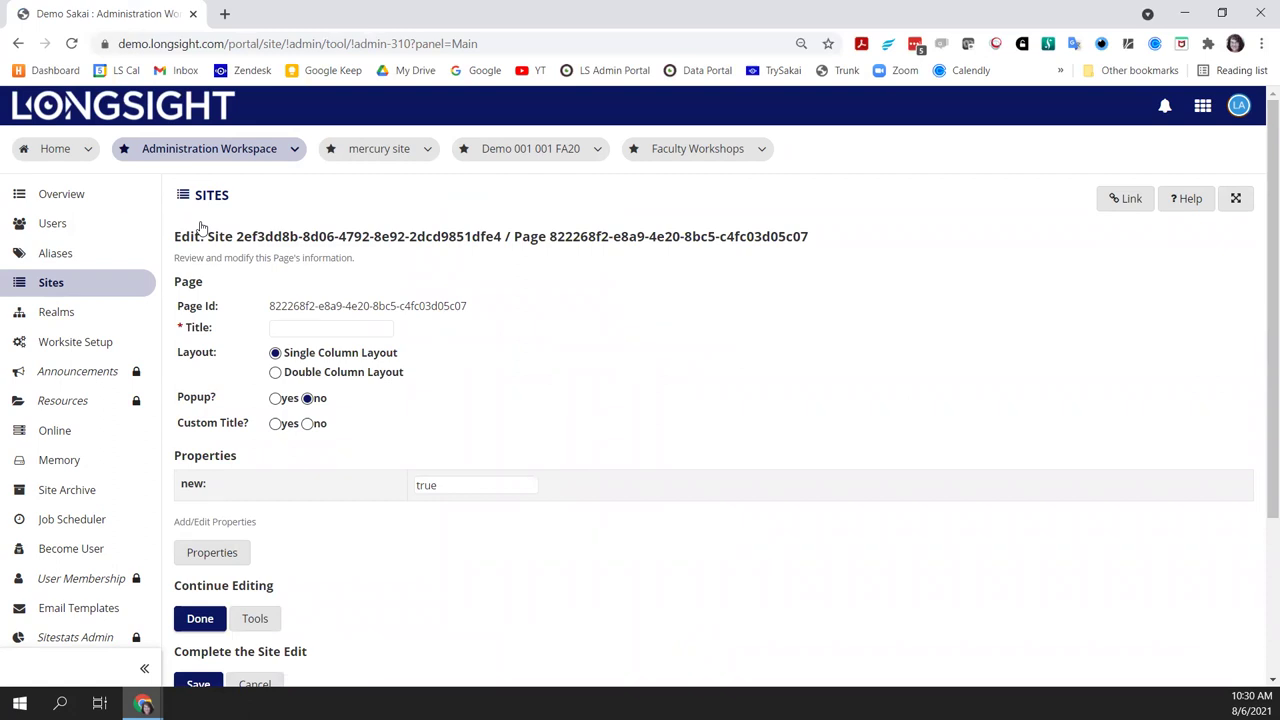
click(338, 324)
text(Dashboard)
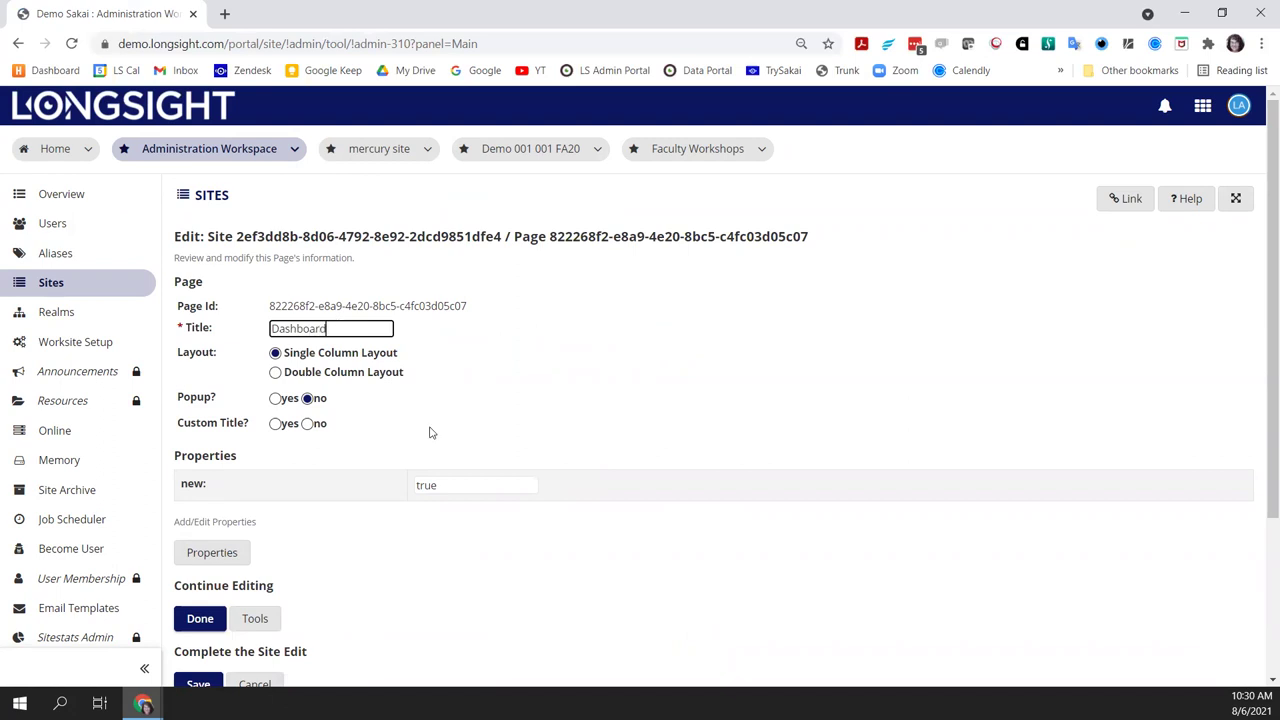
scroll(430, 432, down, 2)
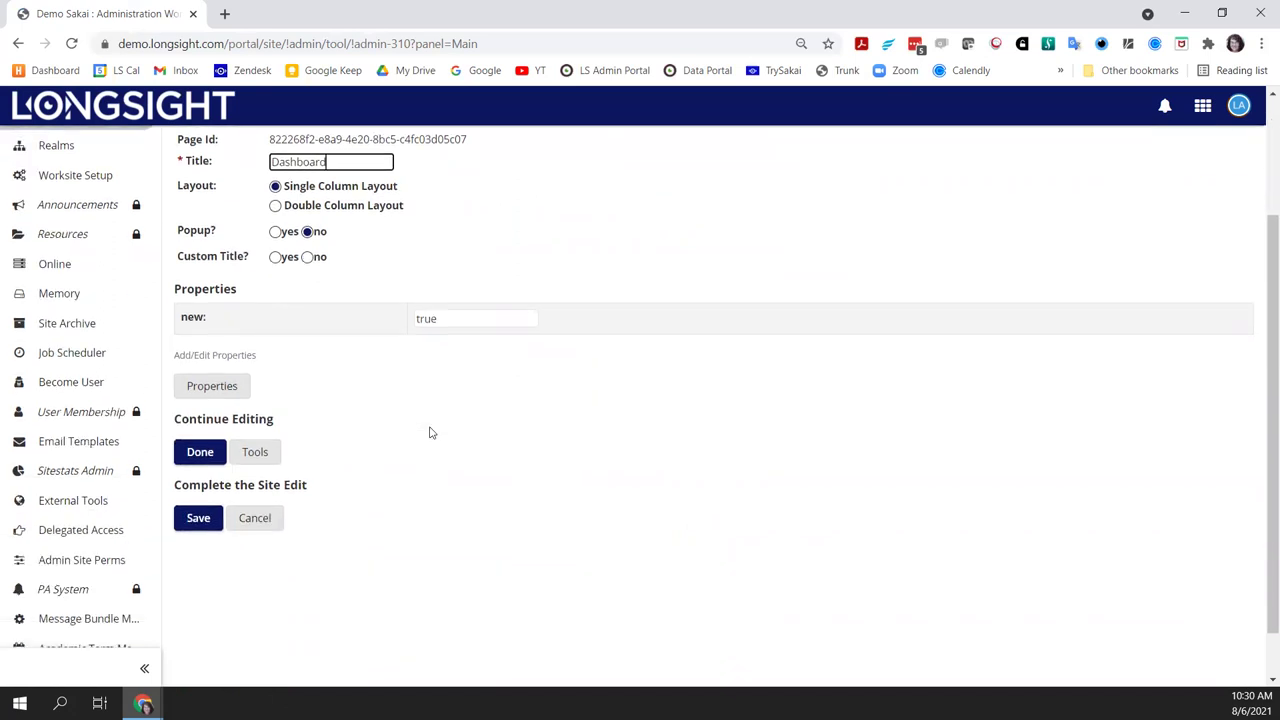
scroll(430, 440, up, 2)
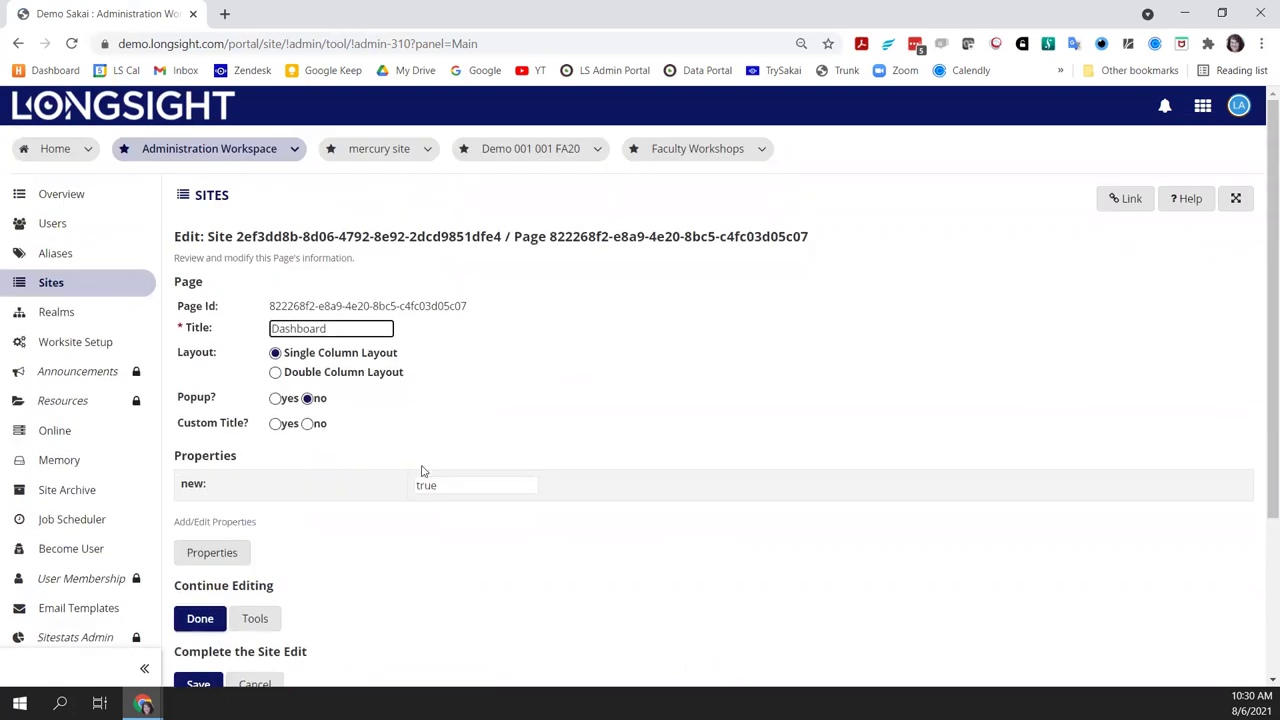
- Add a new tool to the Dashboard page and choose the Dashboard (sakai.dashboard) feature for it
click(262, 620)
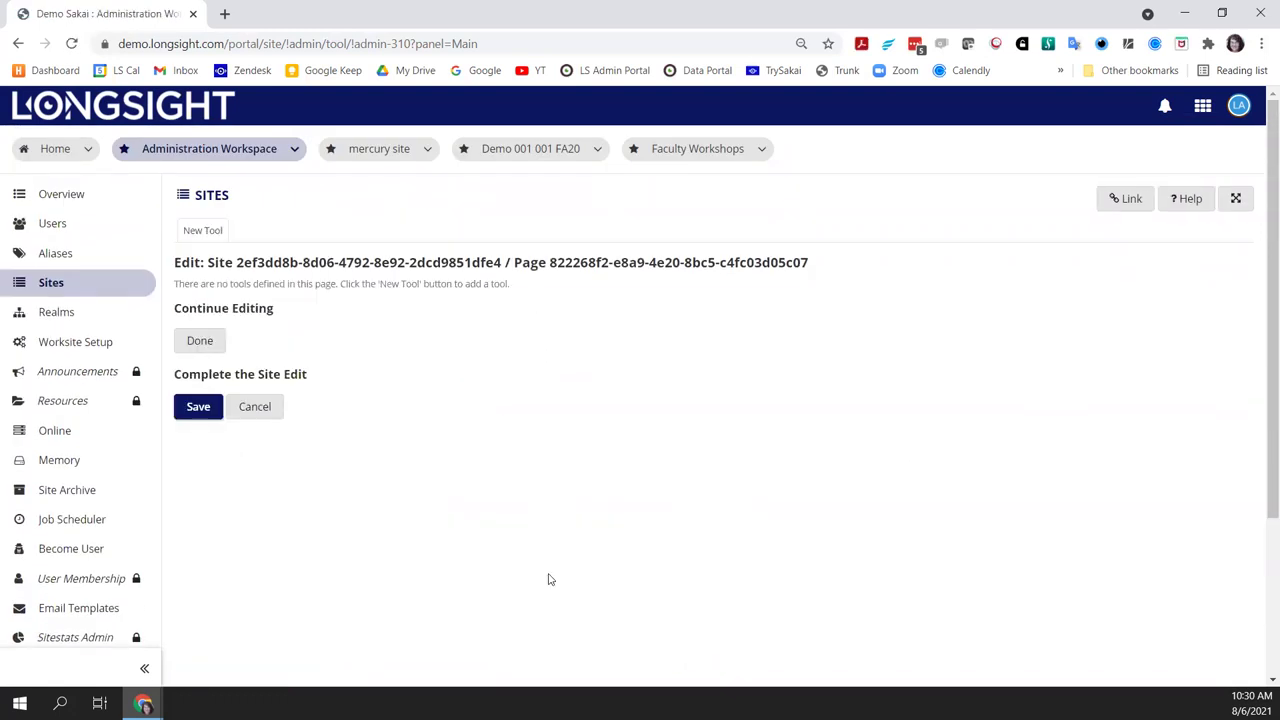
click(196, 231)
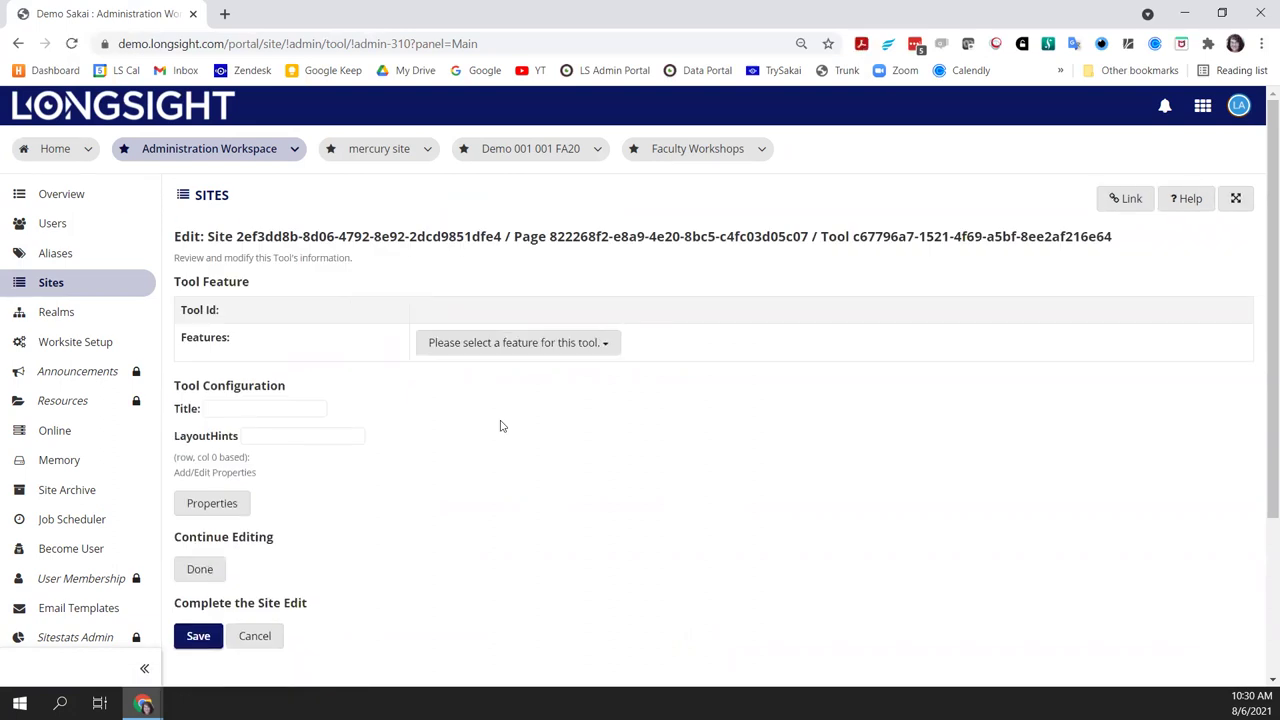
click(498, 344)
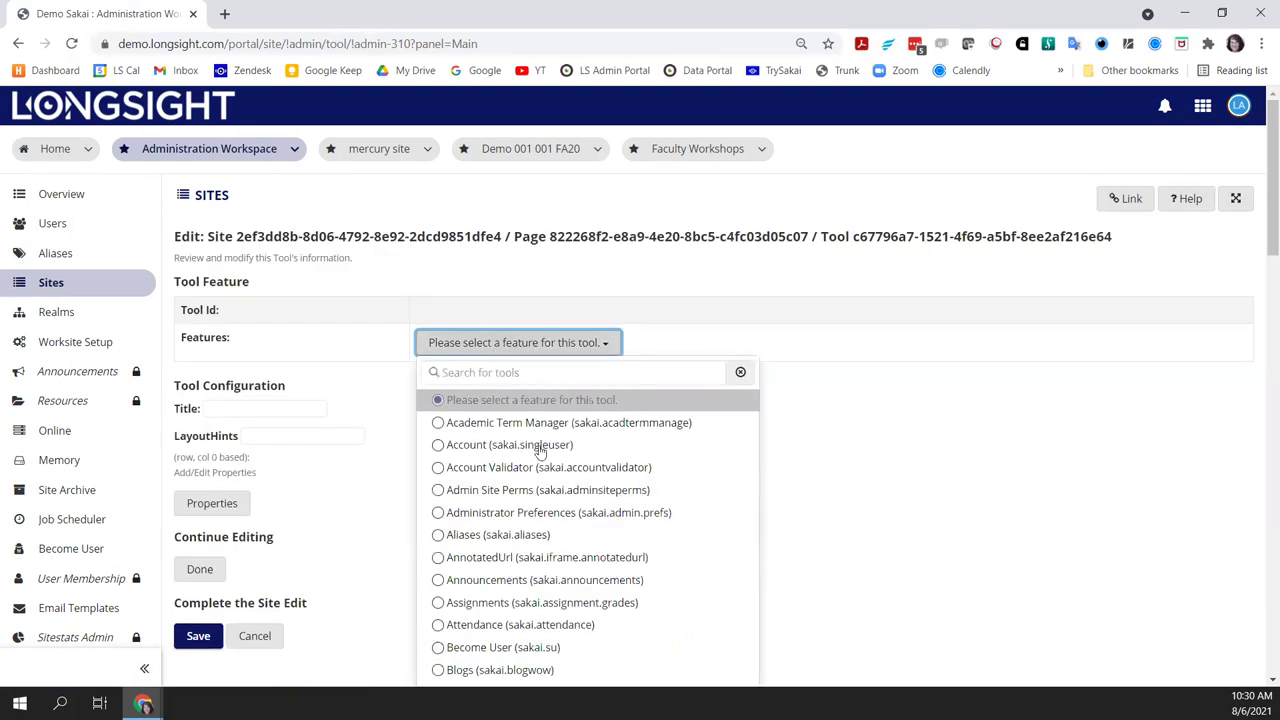
click(477, 373)
text(das)
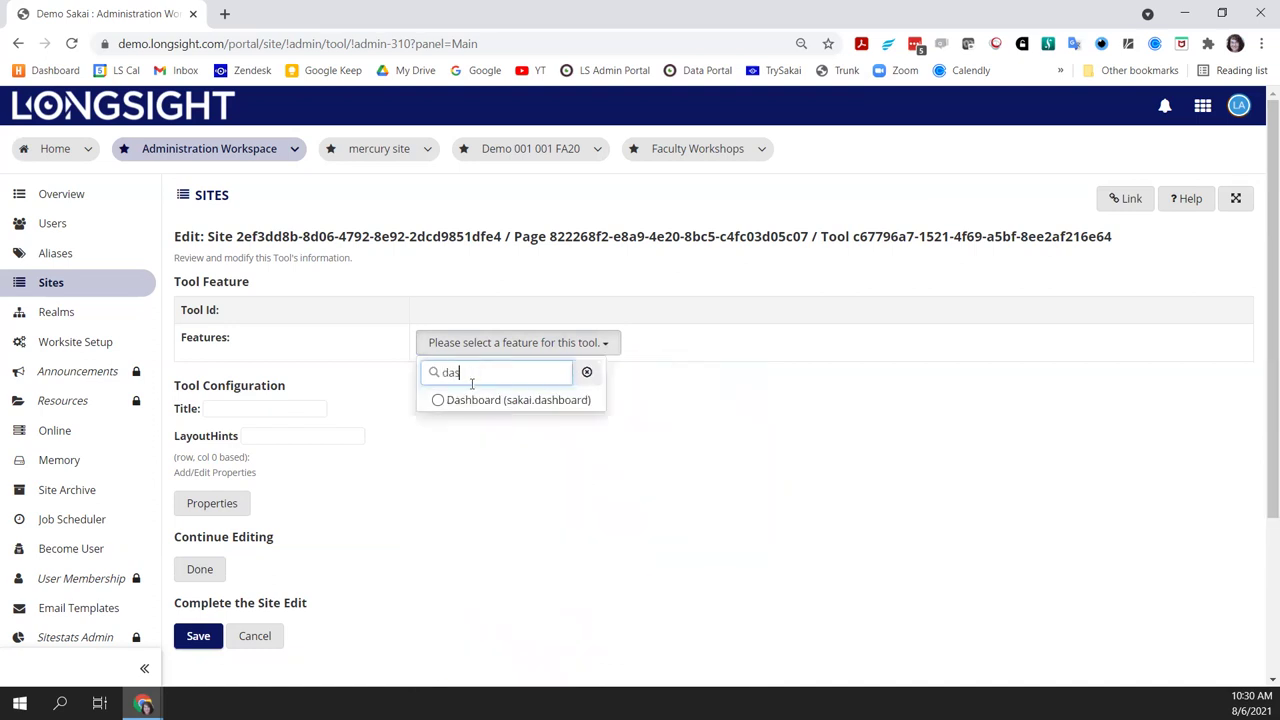
click(436, 401)
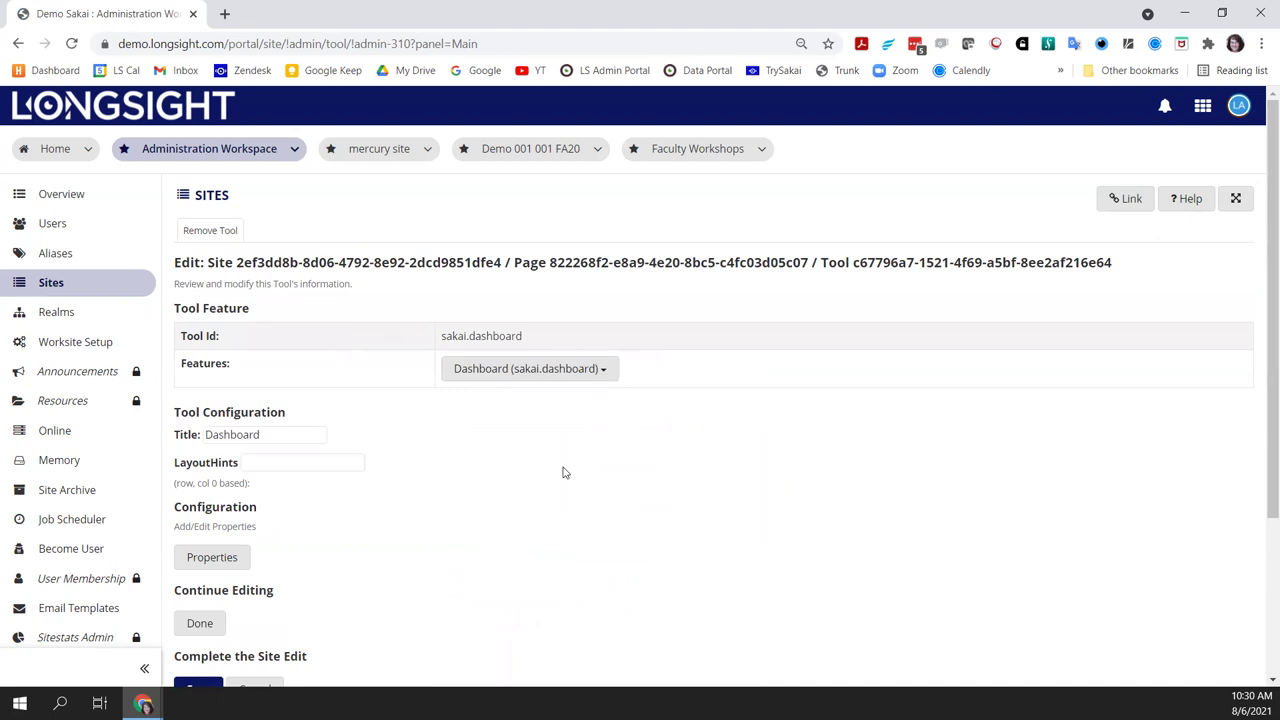
- Finish the tool and page edits and return to the site's page list
scroll(563, 472, down, 2)
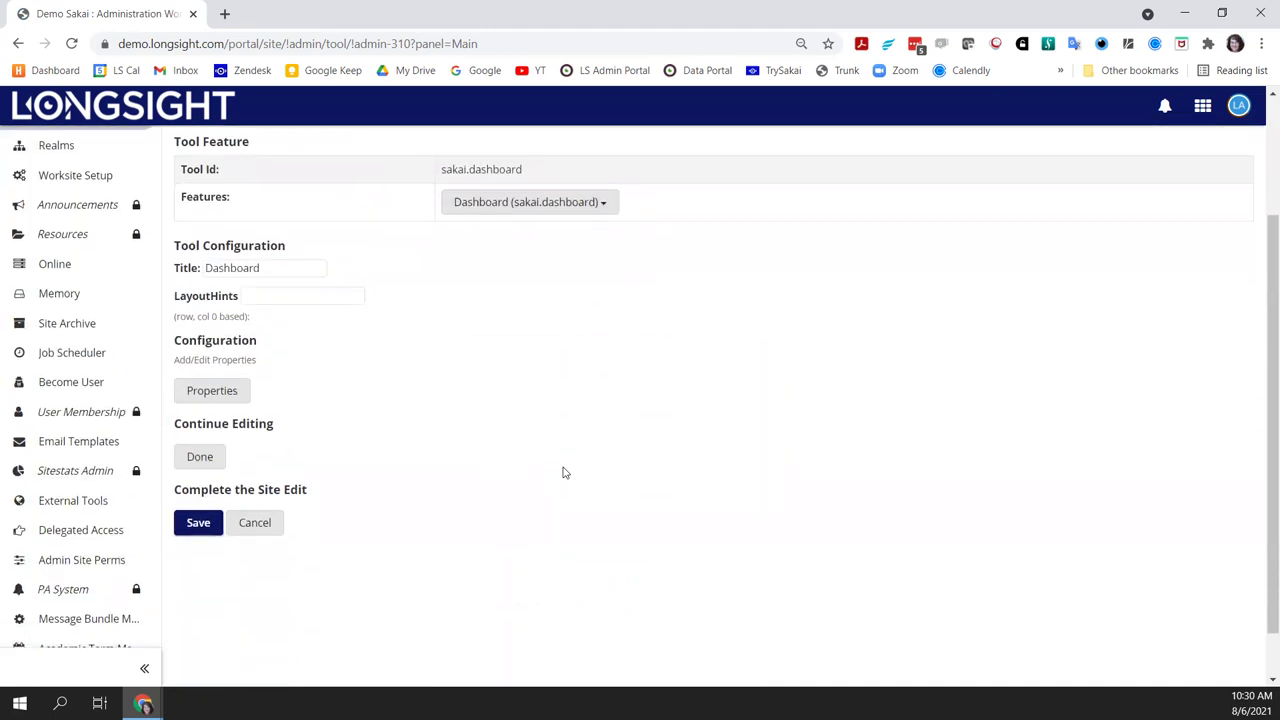
click(216, 456)
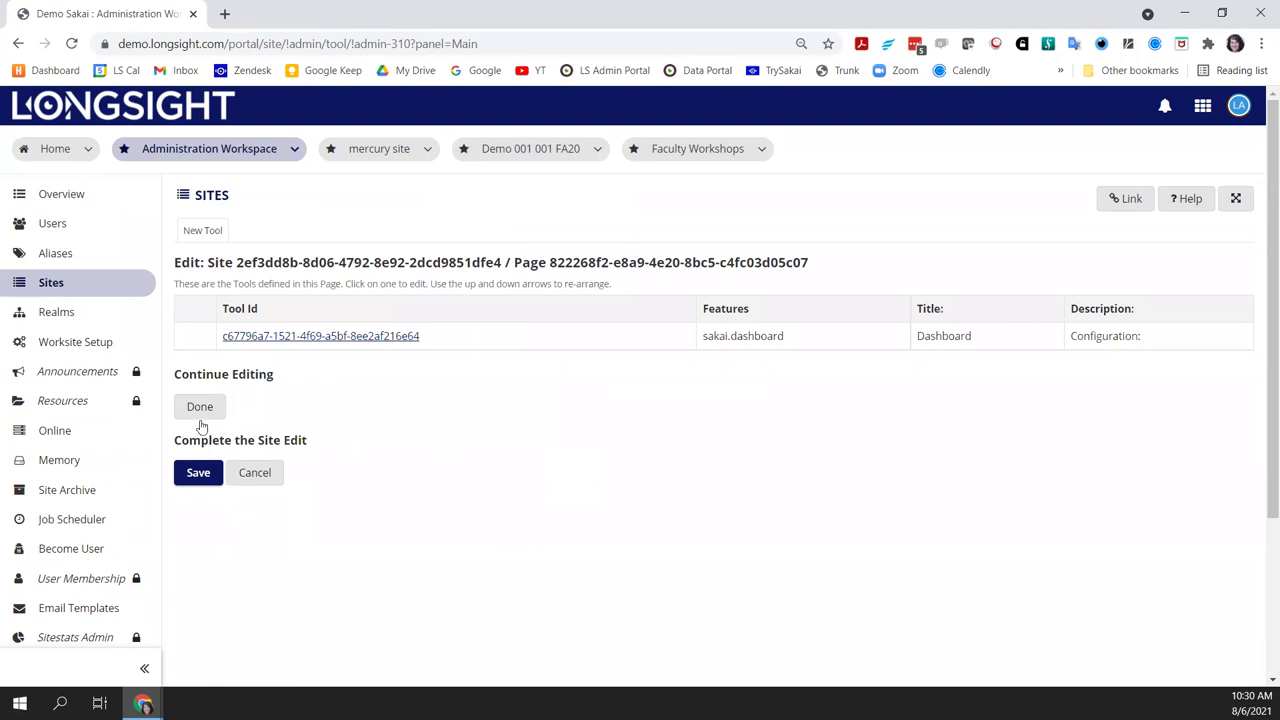
click(197, 413)
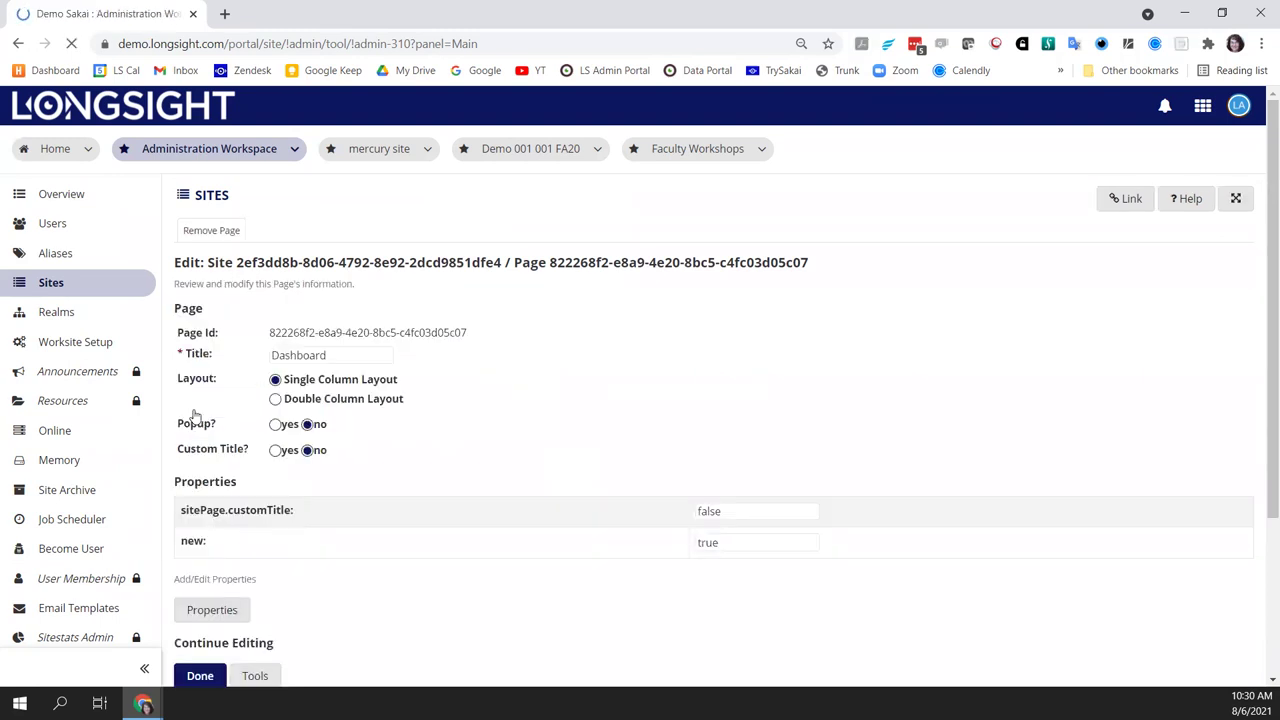
scroll(445, 512, down, 2)
click(200, 511)
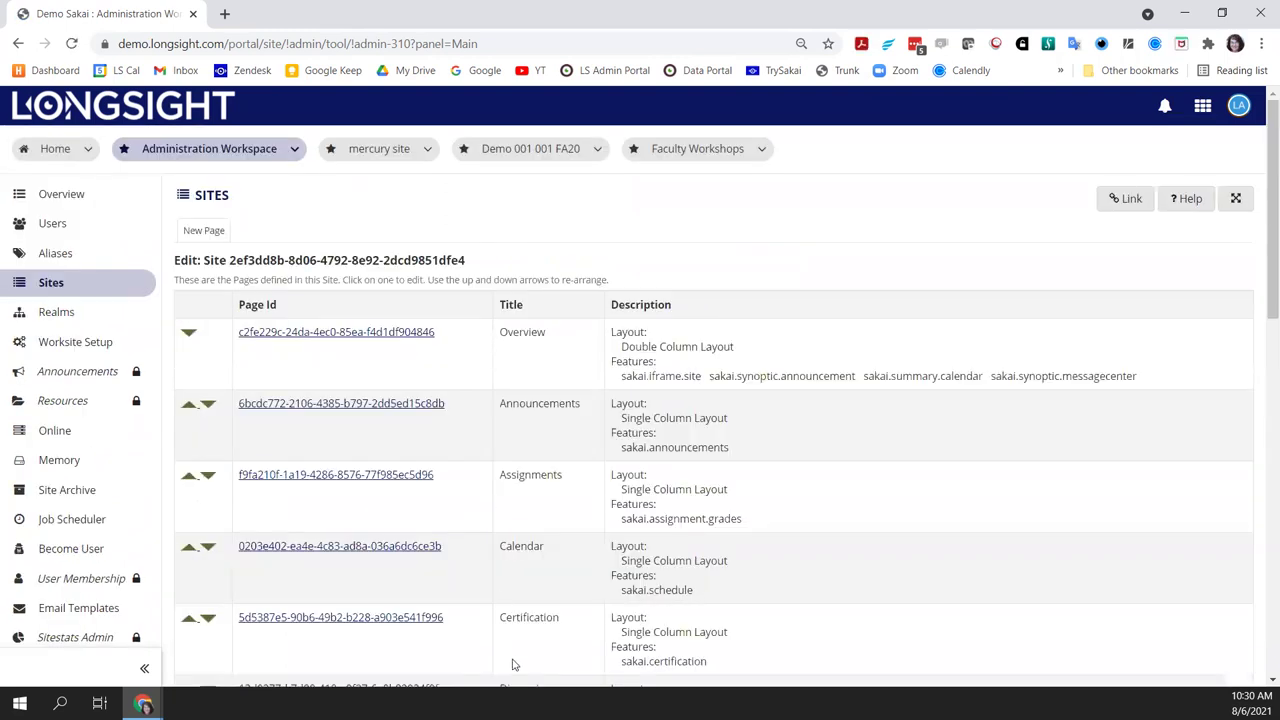
- Move the Dashboard page up three places in the site's page list so it sits directly above Site Info
scroll(514, 665, down, 4)
scroll(514, 665, down, 4)
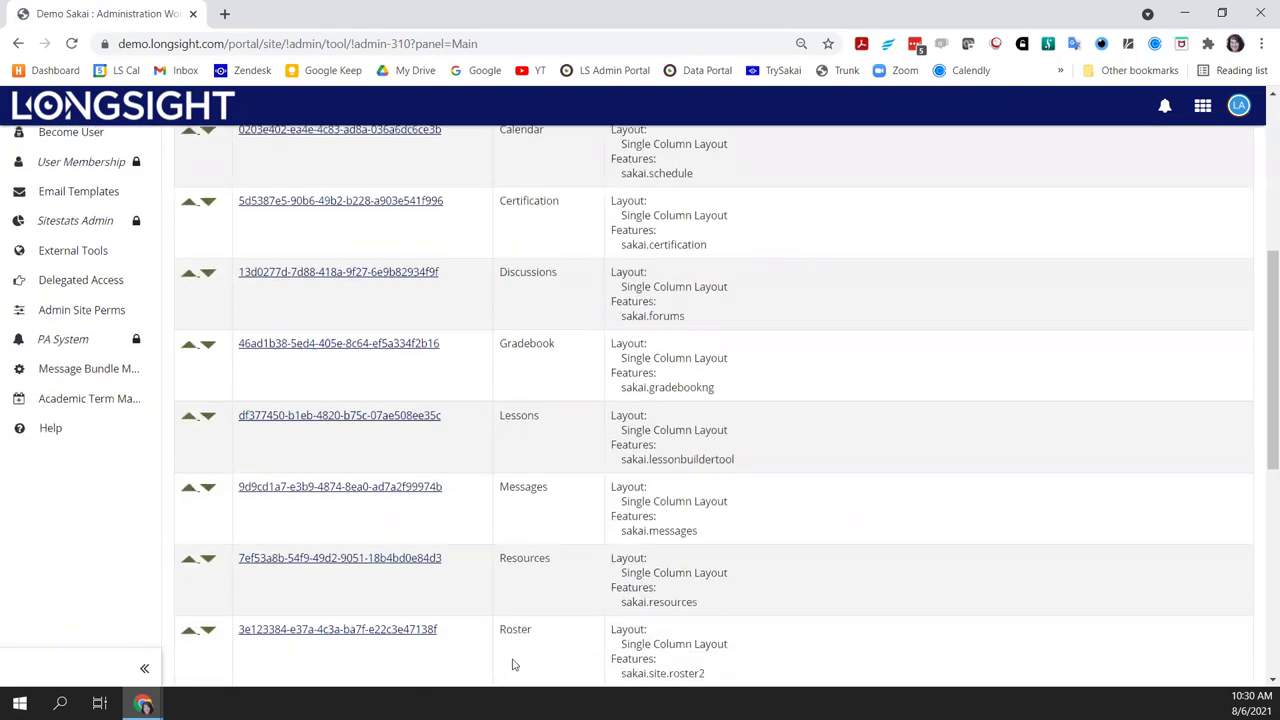
scroll(514, 660, down, 3)
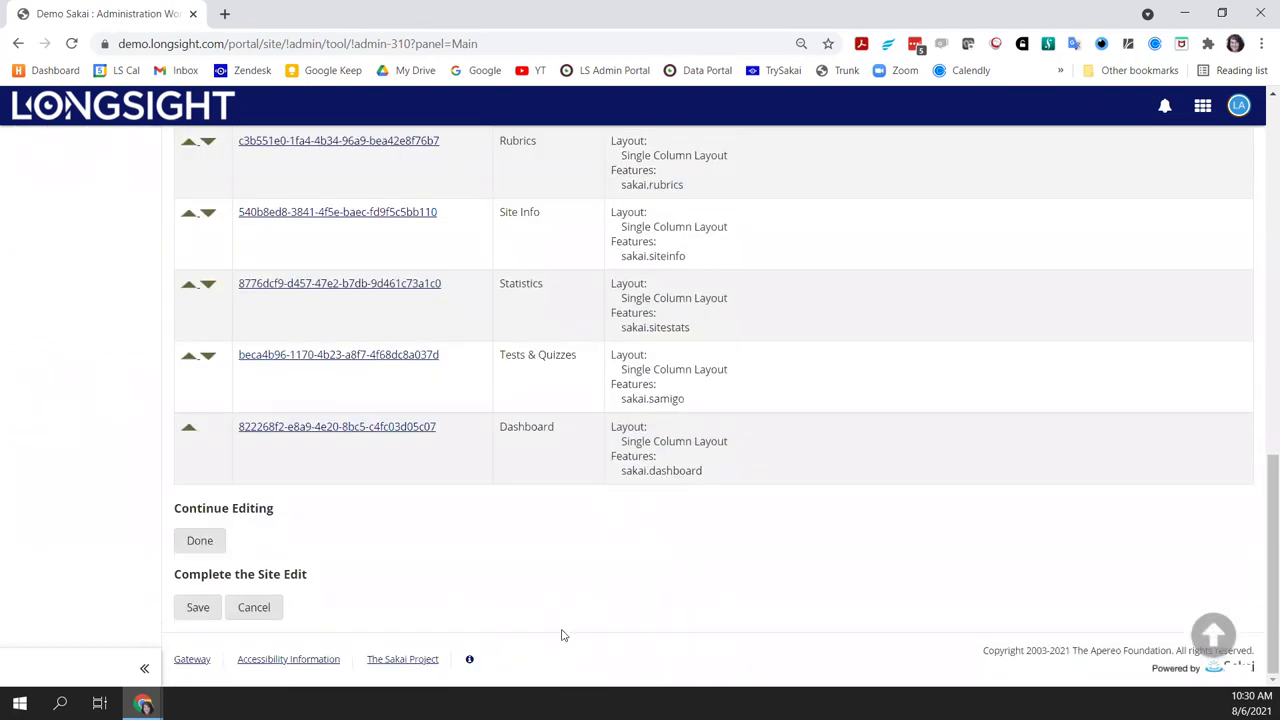
click(189, 432)
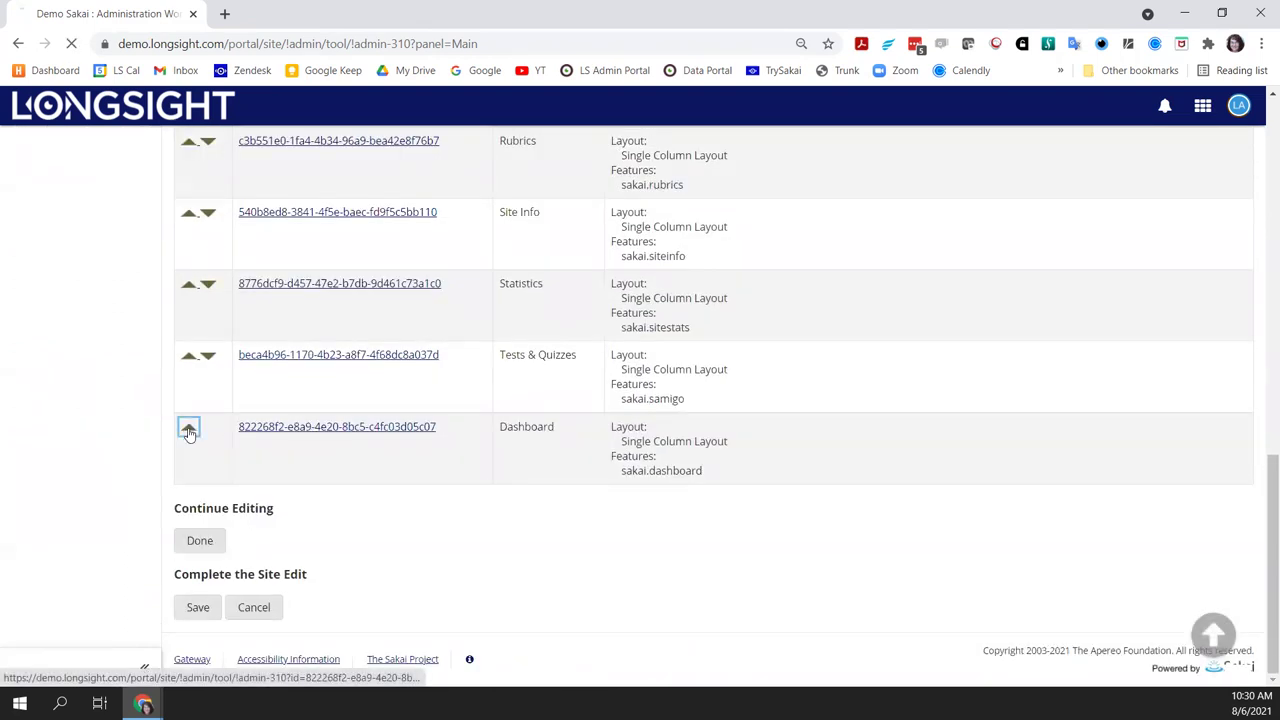
scroll(218, 558, down, 2)
scroll(220, 558, down, 5)
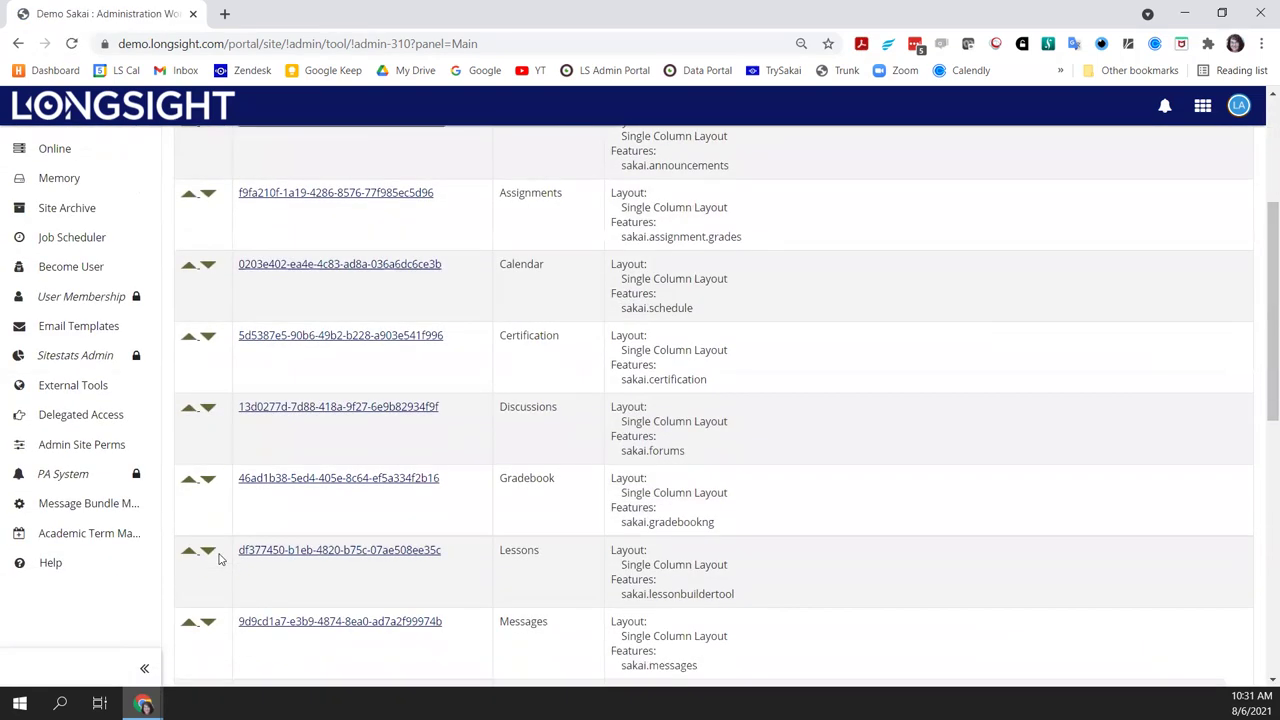
scroll(220, 558, down, 2)
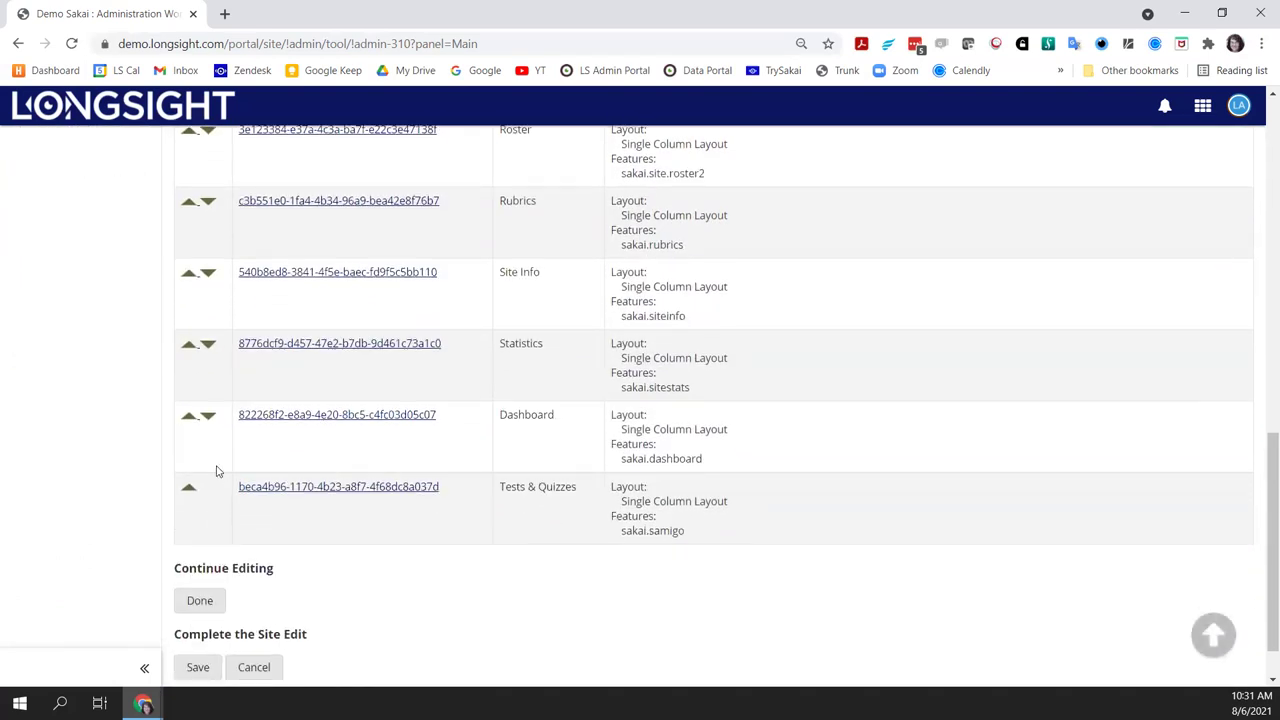
click(188, 419)
scroll(197, 497, down, 4)
scroll(199, 498, down, 3)
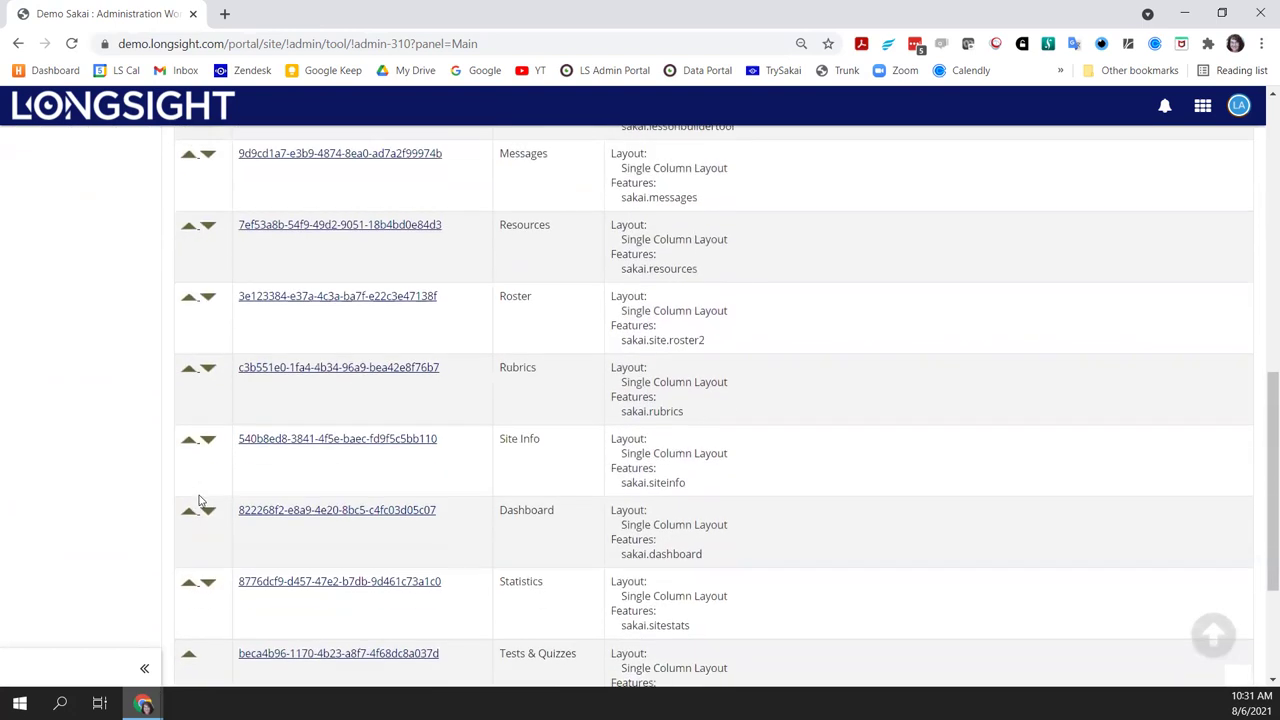
click(189, 510)
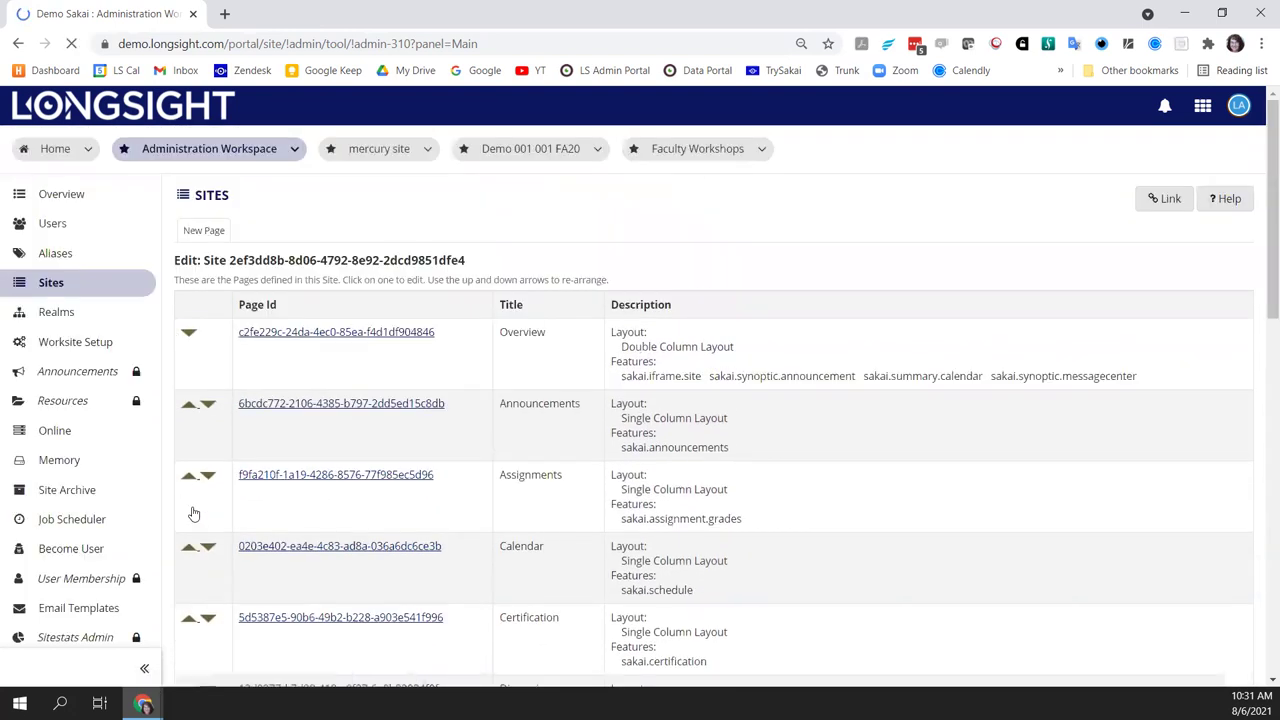
scroll(194, 514, down, 5)
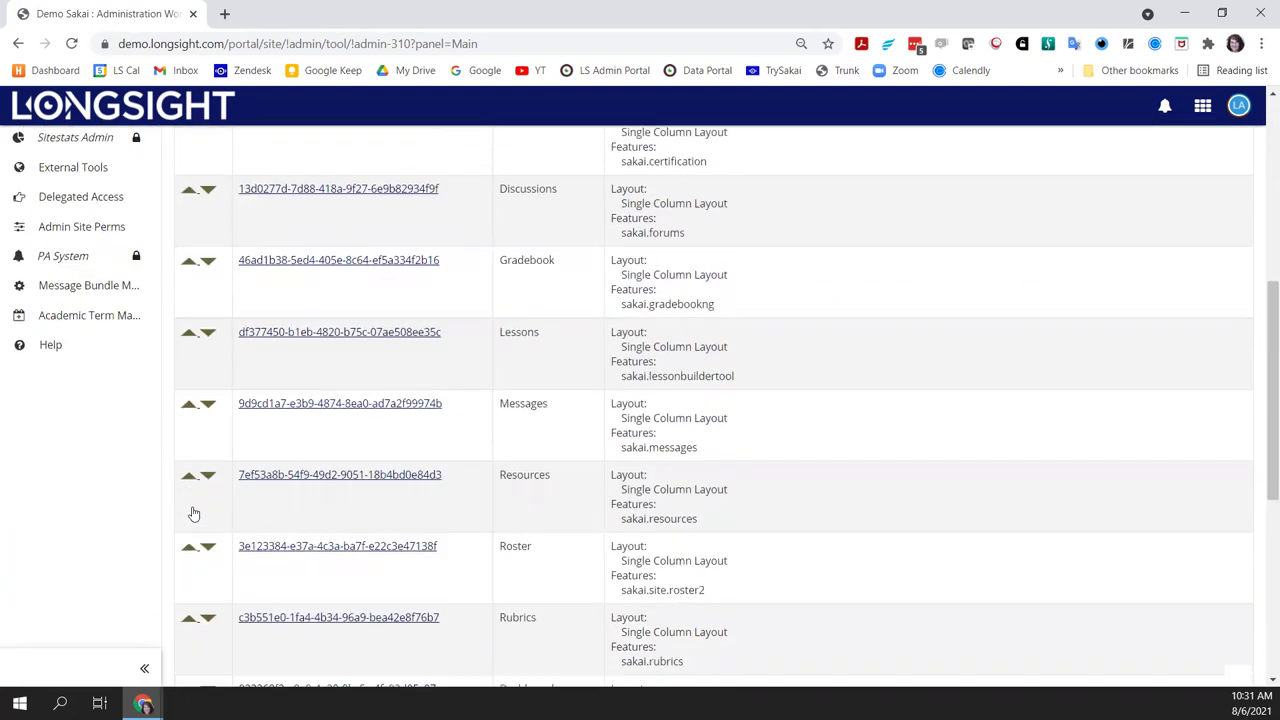
scroll(187, 553, down, 2)
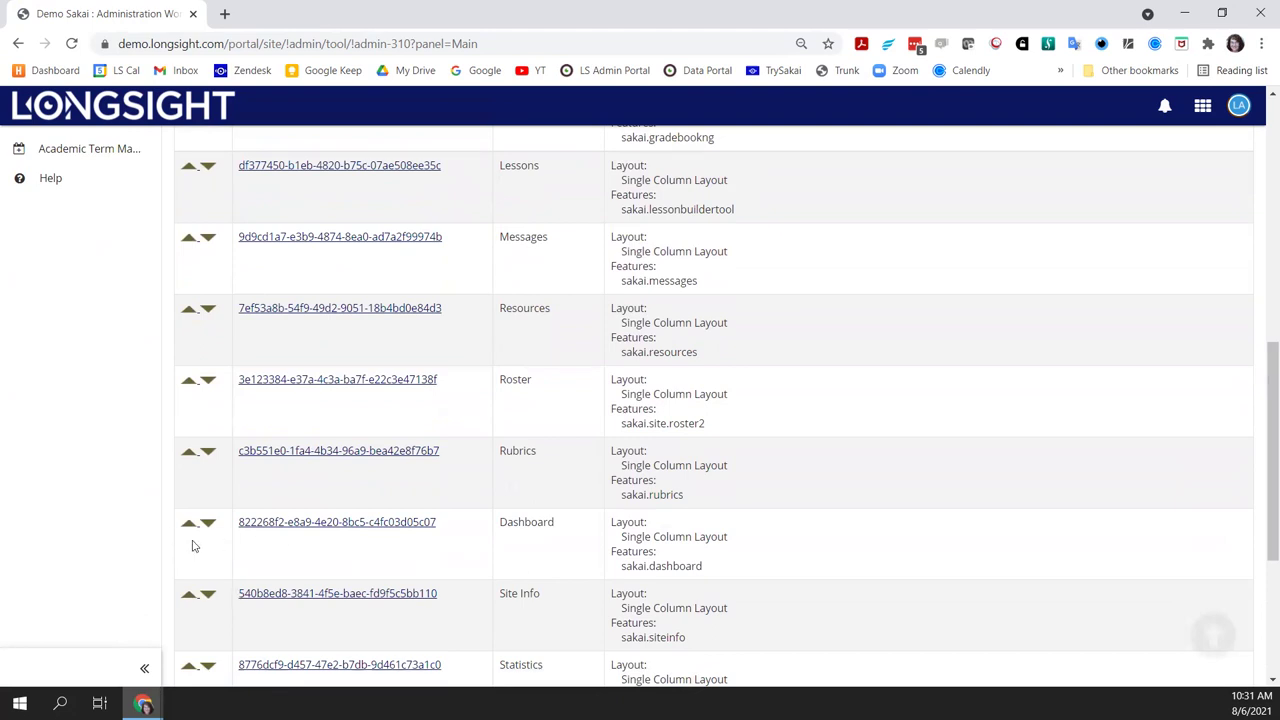
- Save the completed site edit and look over the list of sites
scroll(431, 557, down, 3)
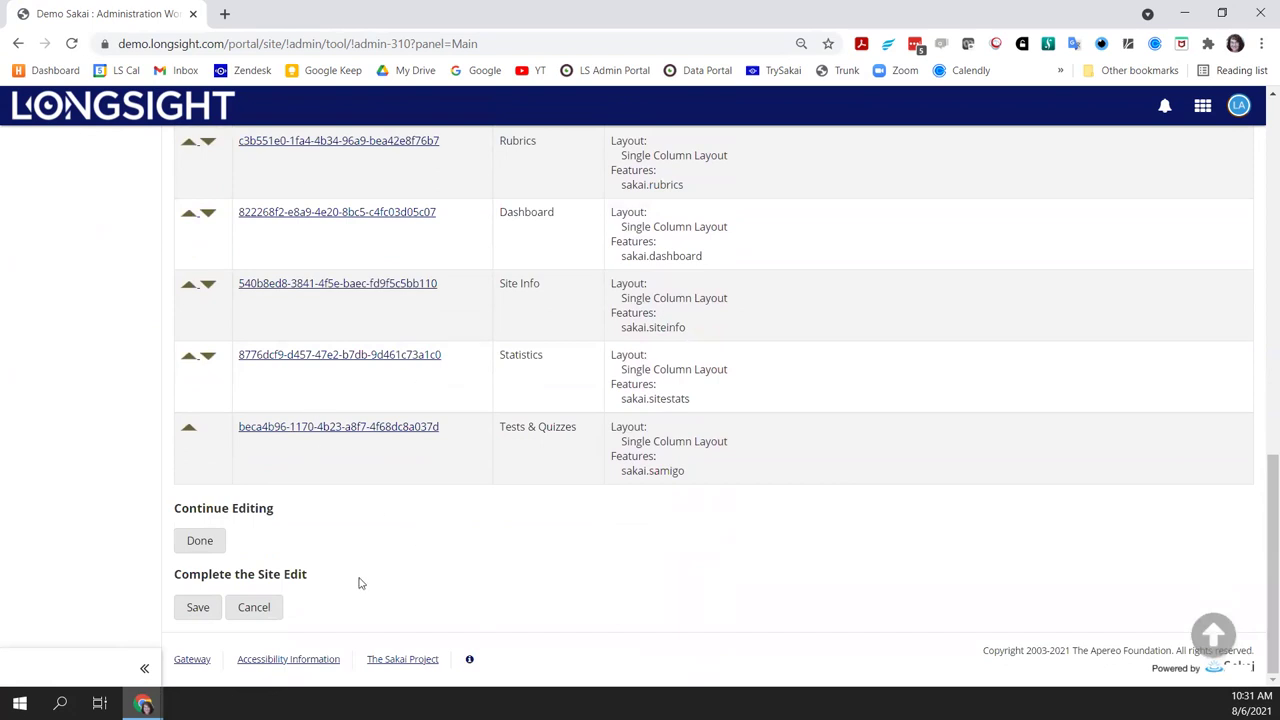
click(200, 615)
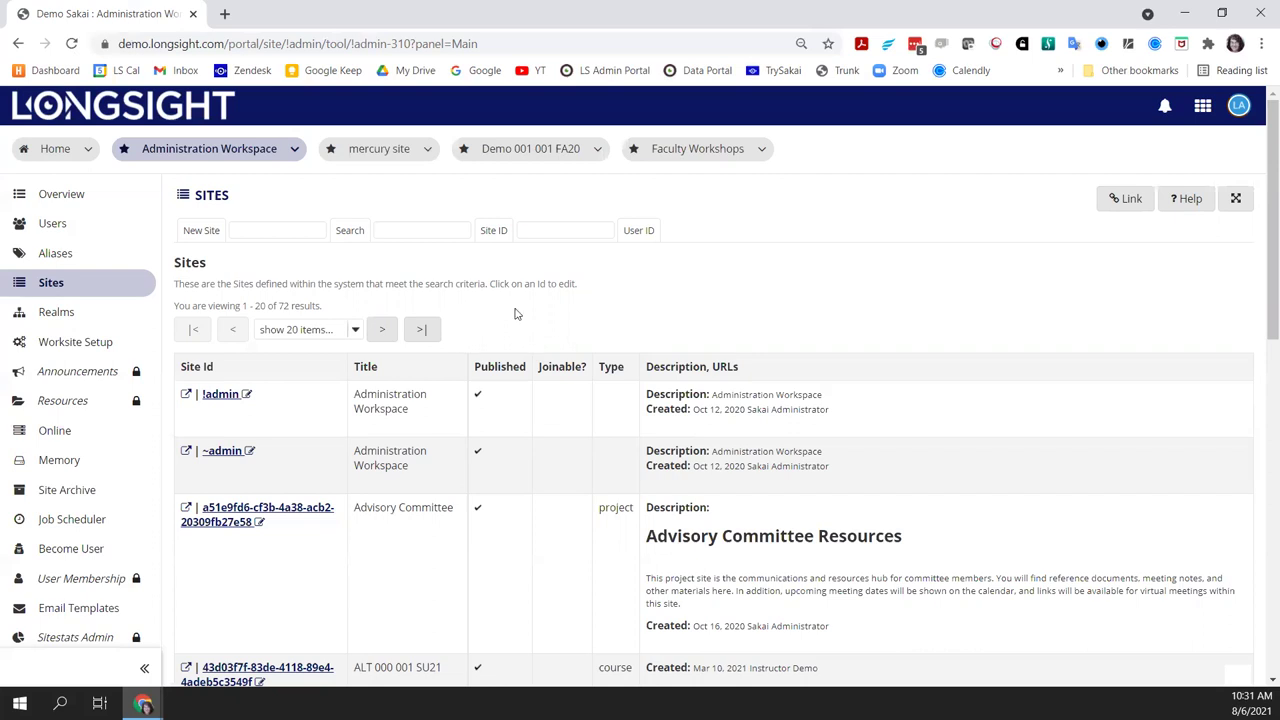
scroll(515, 314, down, 6)
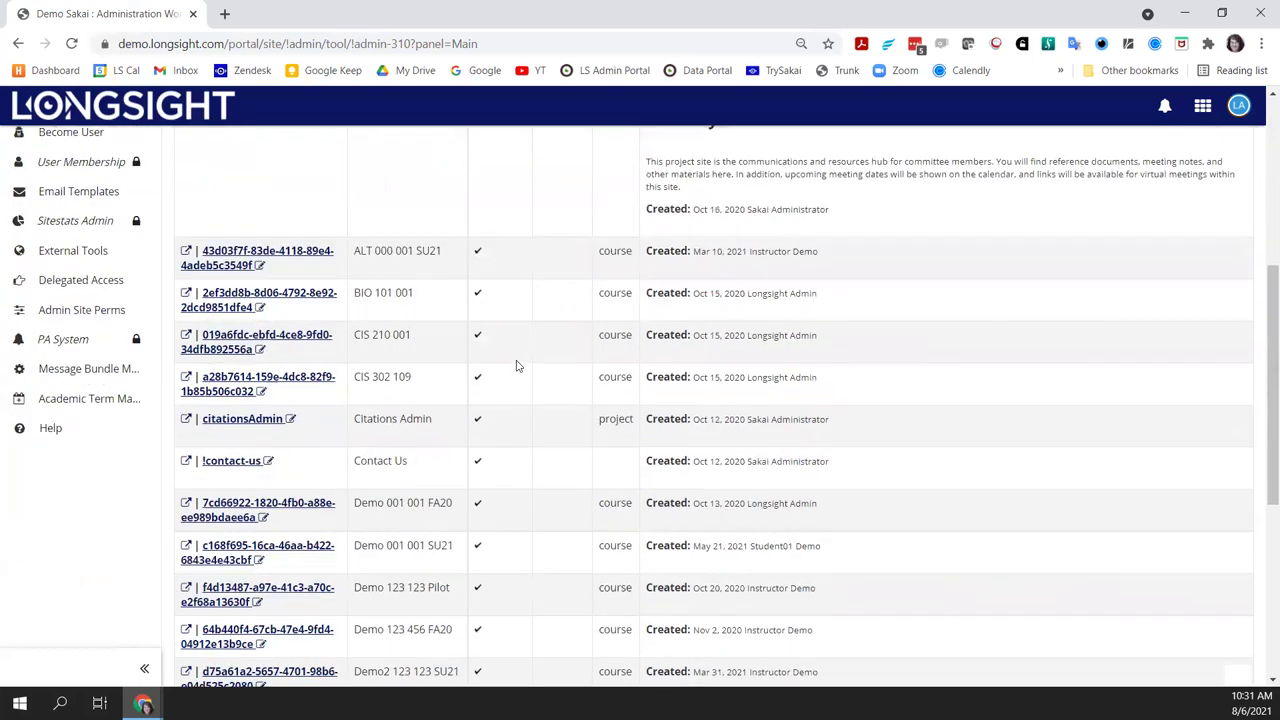
scroll(517, 366, up, 6)
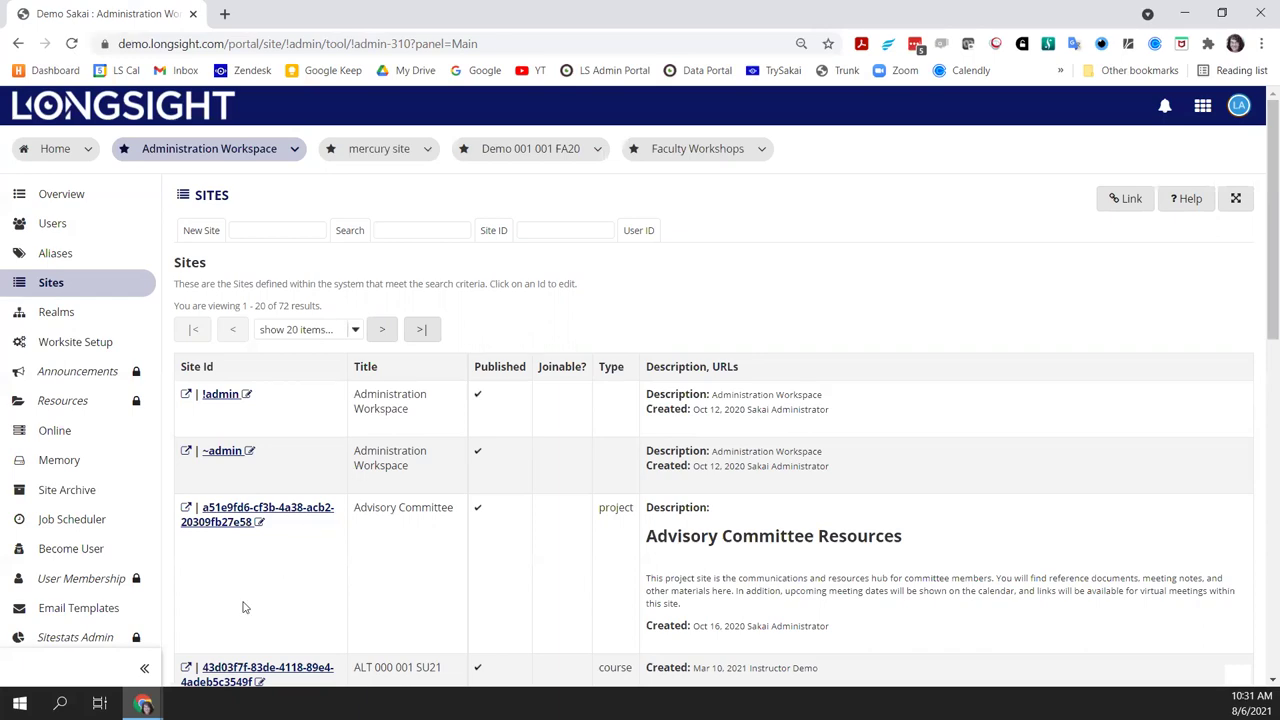
- Switch to the slide presentation and advance to the slide on adding Dashboard to users' Home sites
mouse_move(143, 703)
click(129, 654)
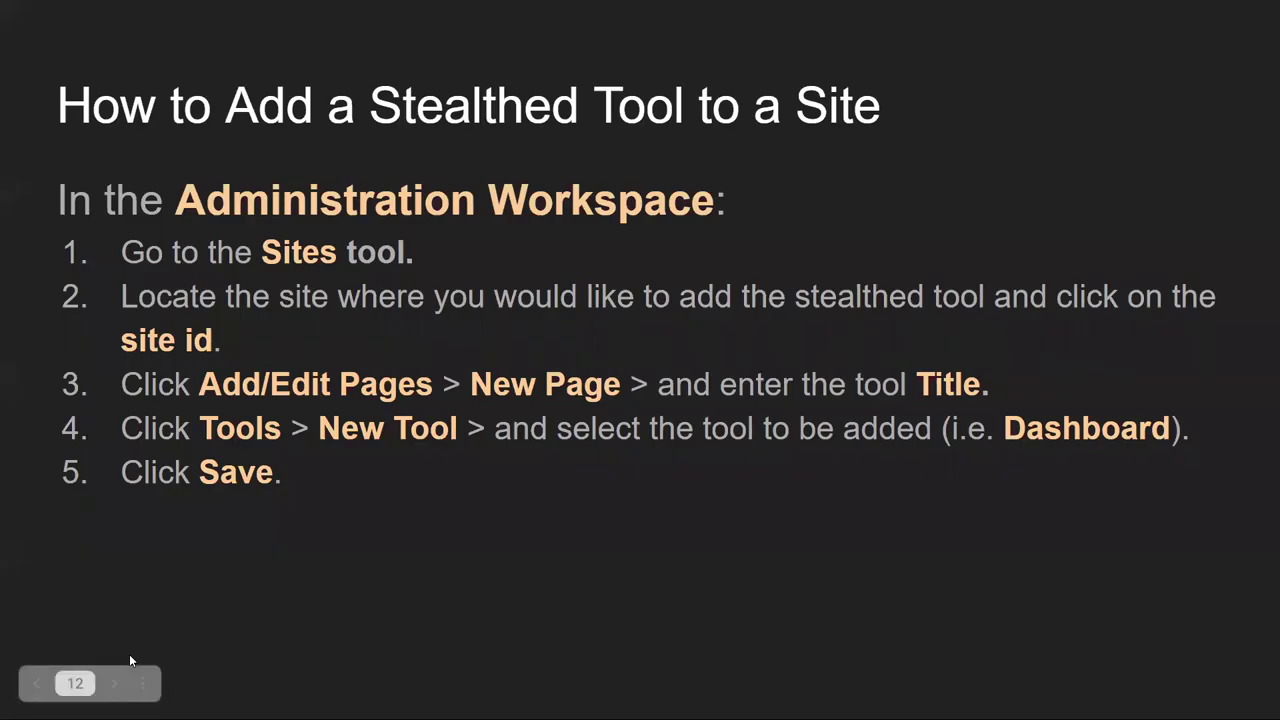
key(Right)
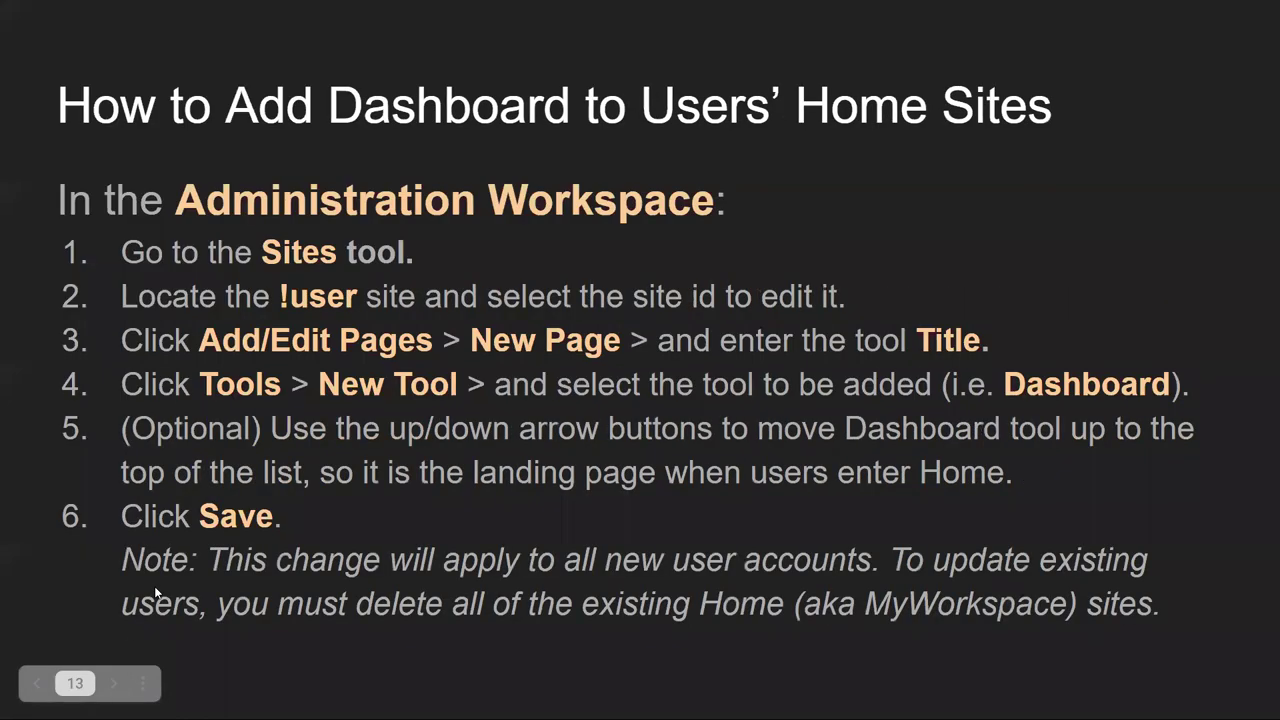